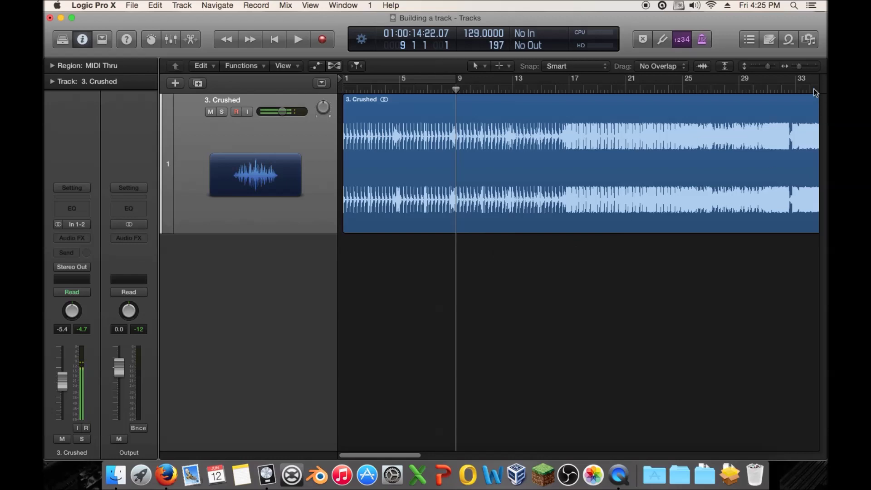
Step: Return the playhead to the very start of the song
left_click_drag(799, 67, 796, 66)
left_click_drag(419, 89, 358, 91)
key("space")
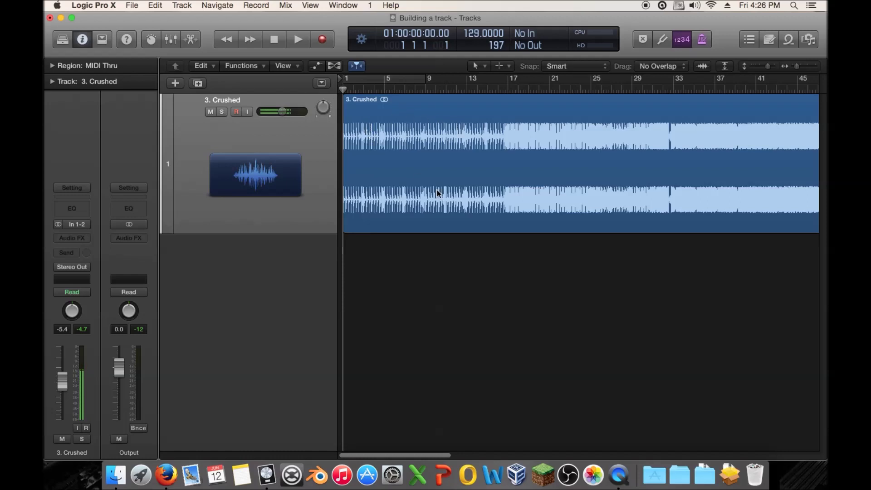
Step: Examine the waveform of the Crushed audio region, from its opening beats out to the whole song's structure
left_click_drag(795, 69, 792, 69)
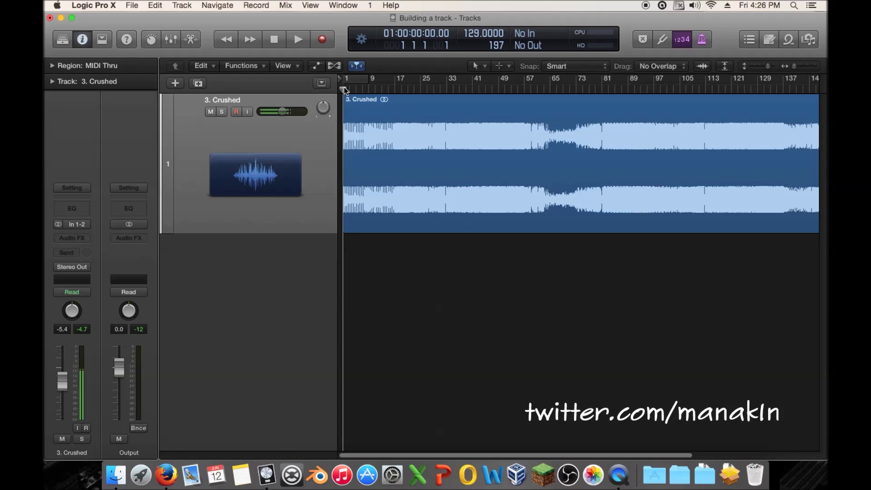
scroll(440, 277, "right", 2)
scroll(448, 275, "left", 2)
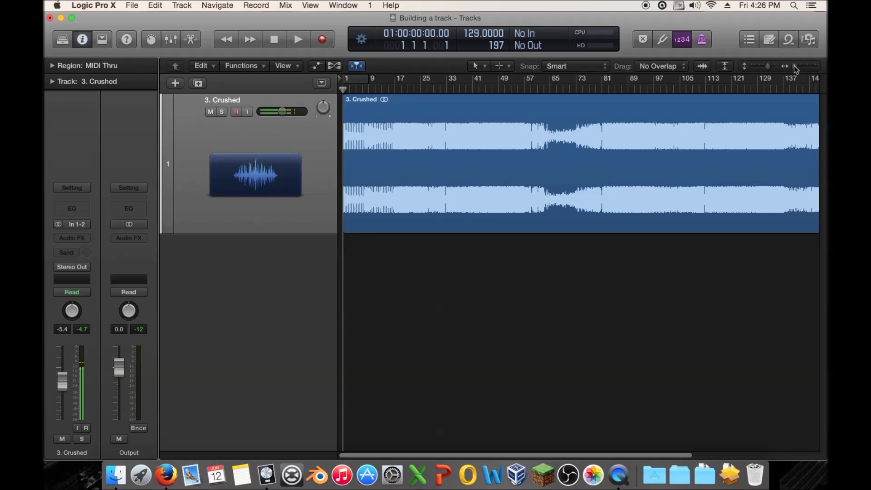
left_click(795, 66)
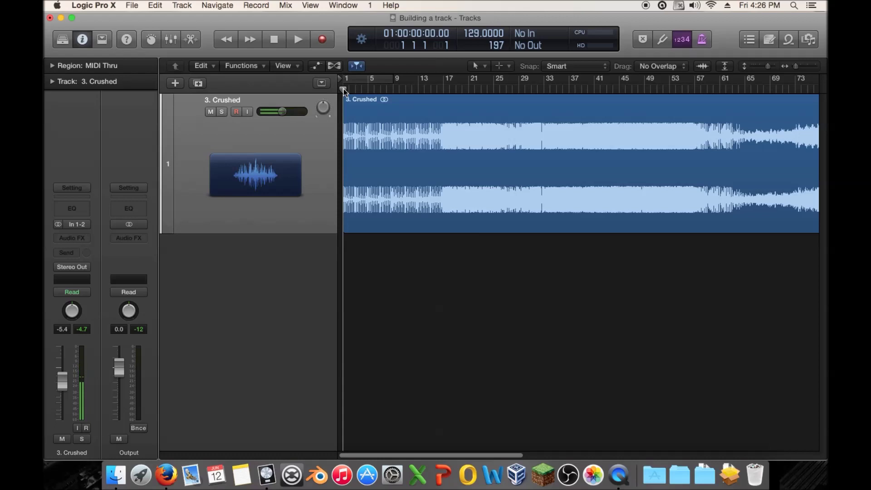
left_click(798, 66)
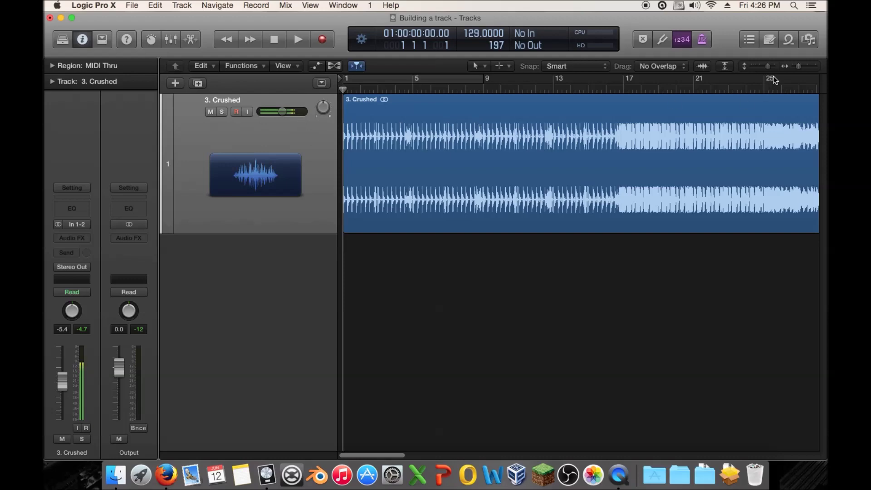
left_click(798, 67)
left_click_drag(799, 68, 791, 67)
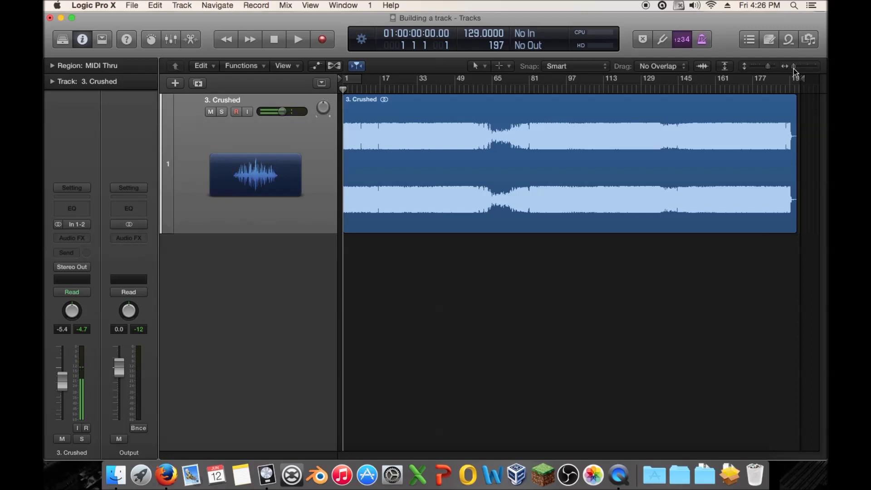
left_click_drag(794, 67, 796, 67)
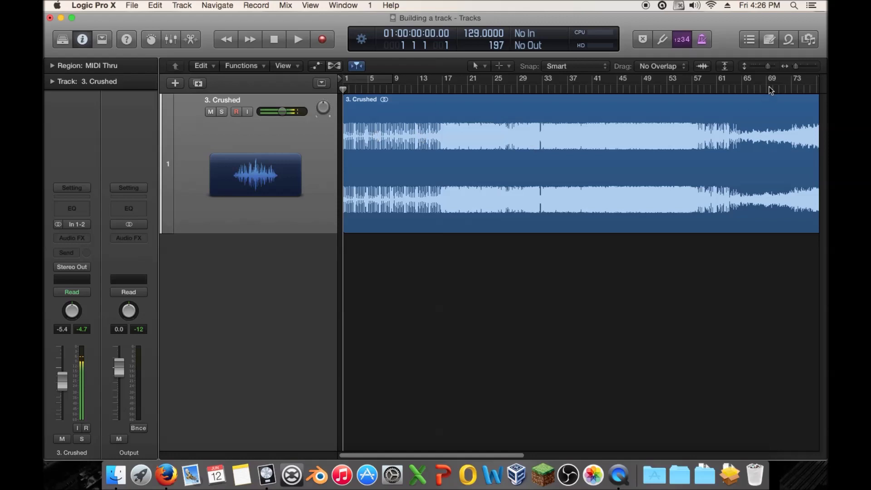
left_click_drag(798, 67, 793, 67)
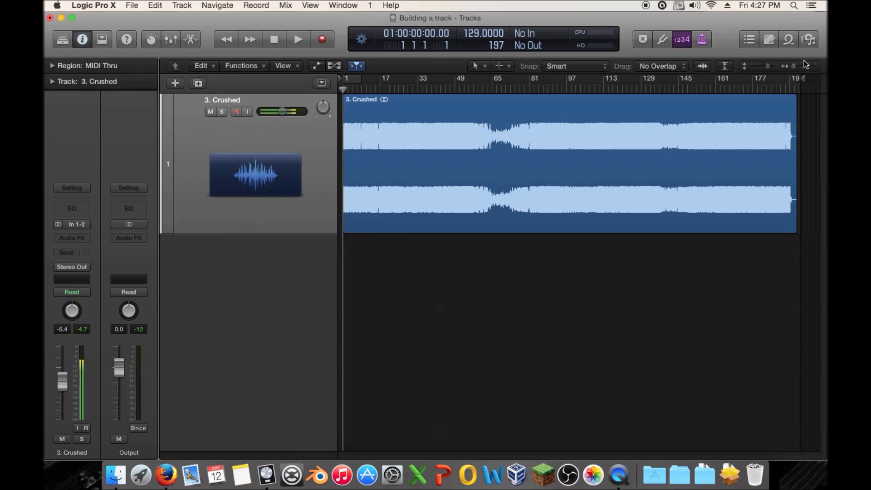
left_click_drag(795, 66, 799, 66)
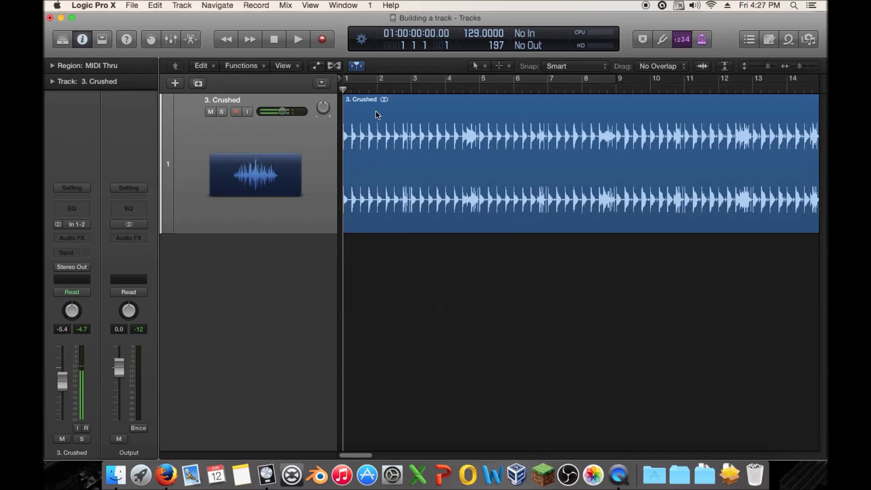
left_click_drag(799, 66, 791, 71)
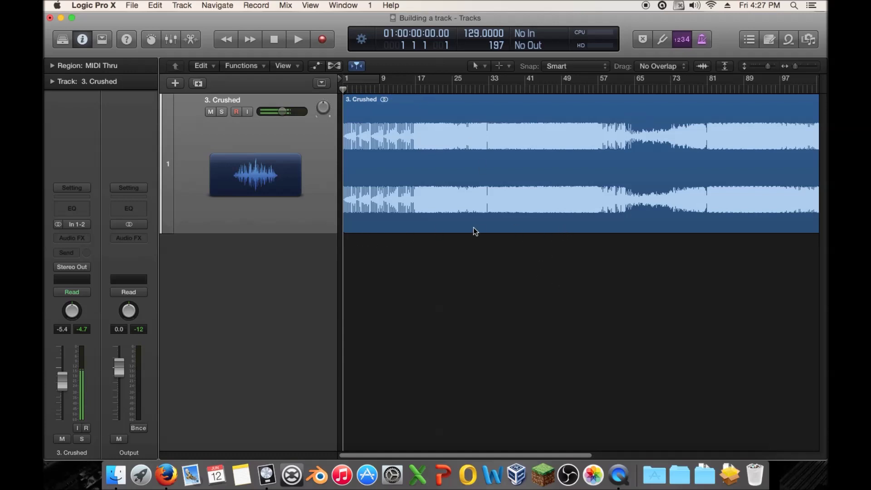
Step: Play the intro from bar 1, and replay the passages around bar 4 and bar 9 to hear the changes
key("space")
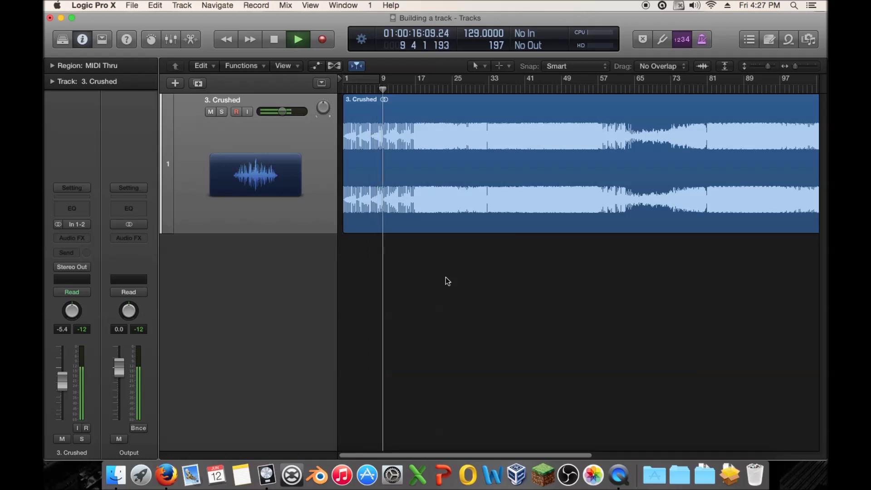
key("space")
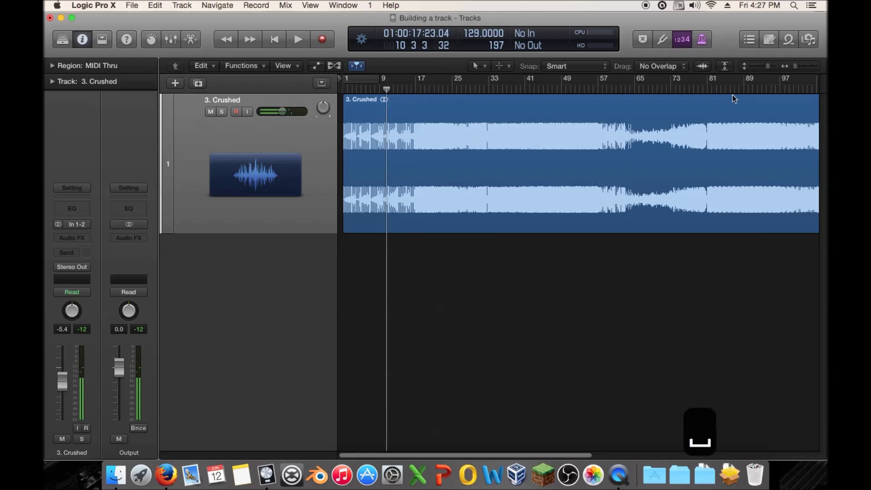
left_click_drag(796, 66, 798, 65)
scroll(391, 102, "left", 5)
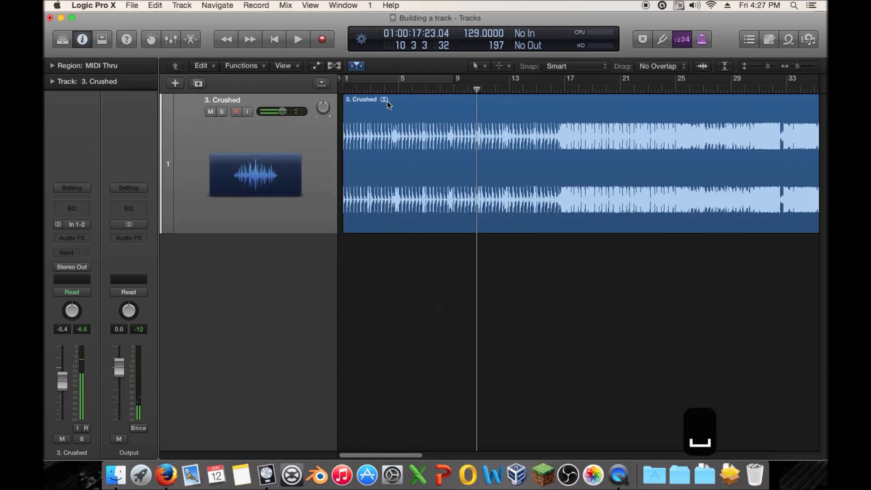
left_click_drag(442, 87, 447, 90)
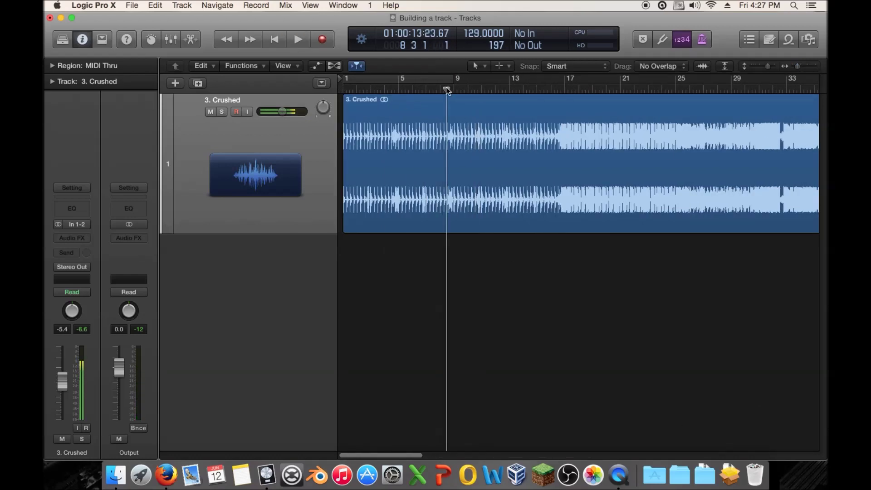
left_click(387, 88)
key("space")
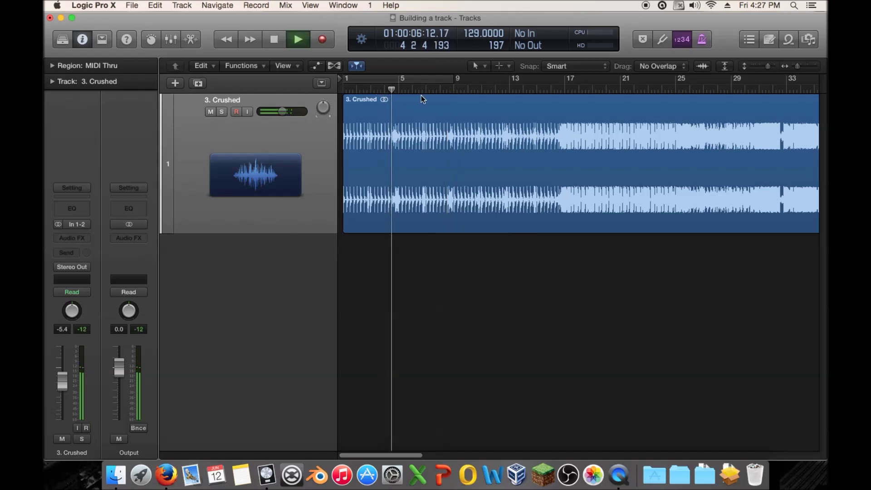
left_click(445, 89)
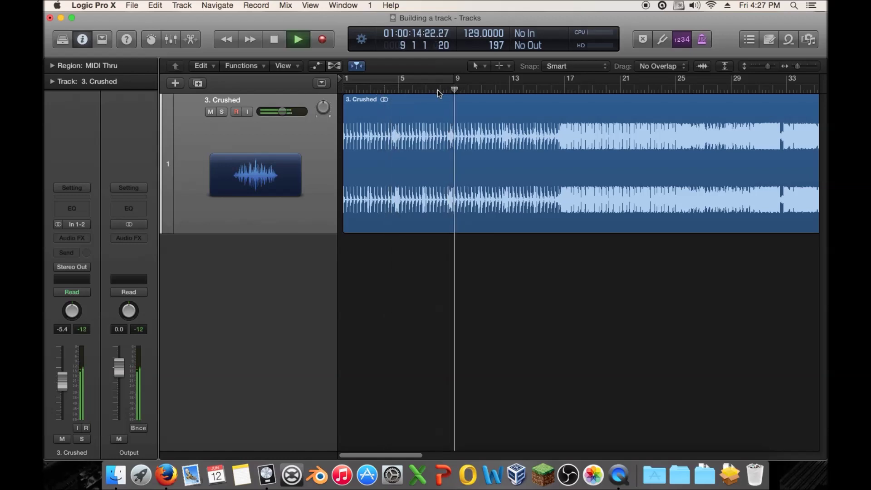
key("space")
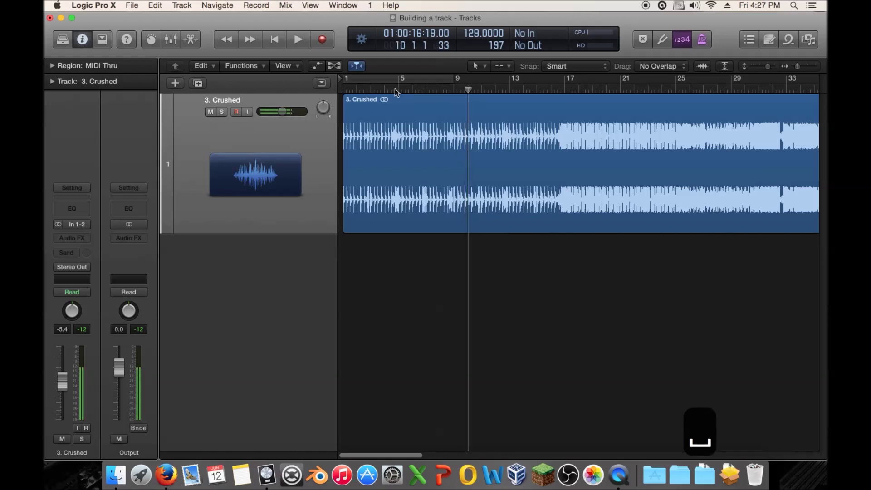
Step: Set the cycle range to bars 1 to 5, switch cycling off, and place the playhead at bar 5
left_click_drag(402, 81, 319, 80)
left_click(390, 81)
mouse_move(380, 82)
left_mouse_down()
mouse_move(389, 83)
mouse_move(380, 83)
left_mouse_up()
left_click_drag(384, 82, 399, 89)
left_click(389, 81)
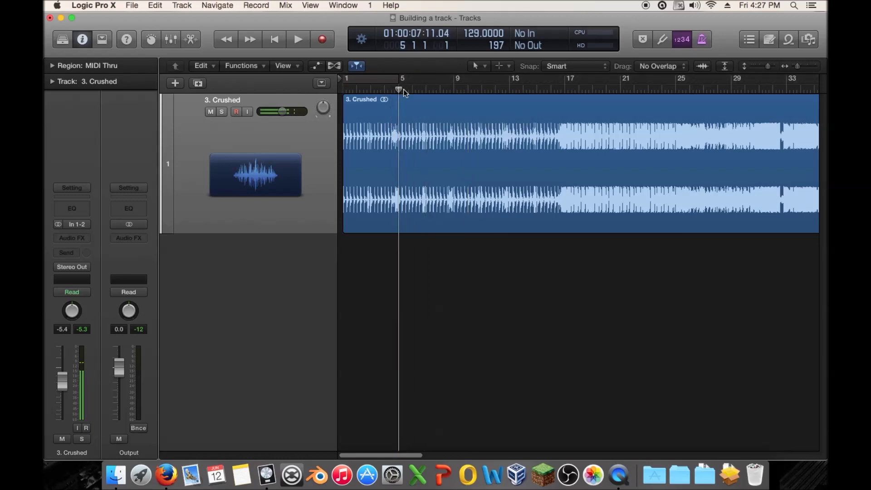
Step: Play the section starting at bar 5, and play the section starting at bar 9
key("space")
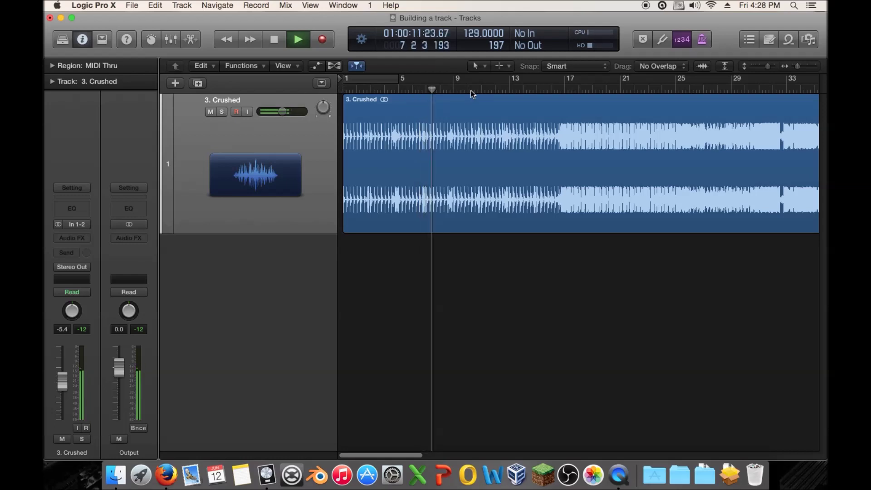
key("space")
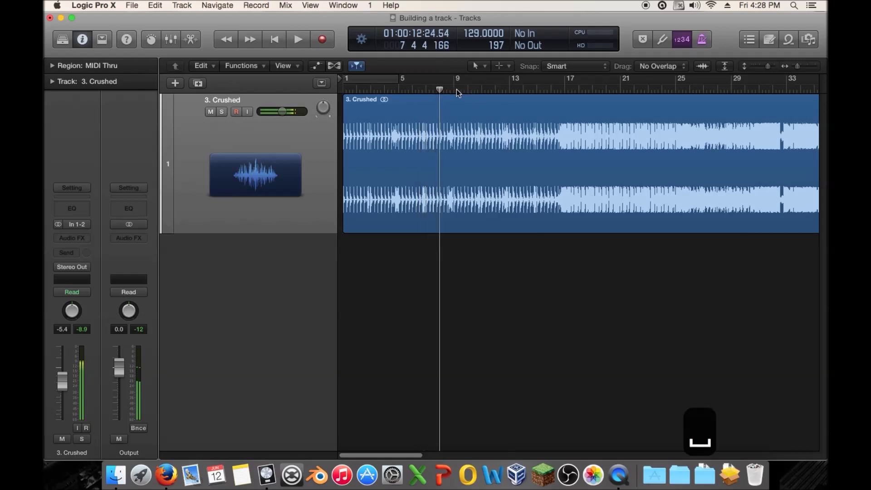
left_click(457, 89)
key("space")
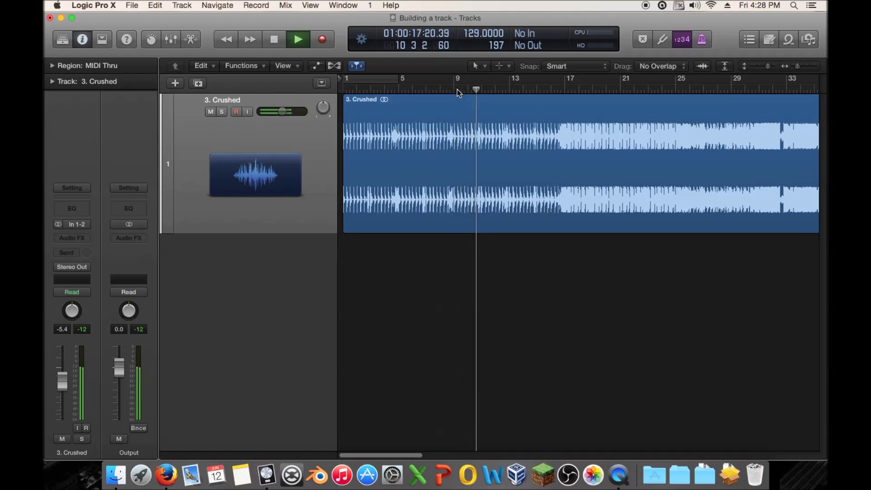
key("space")
Step: Turn on cycling with the cycle range spanning bar 1 to bar 9
left_click_drag(397, 79, 350, 94)
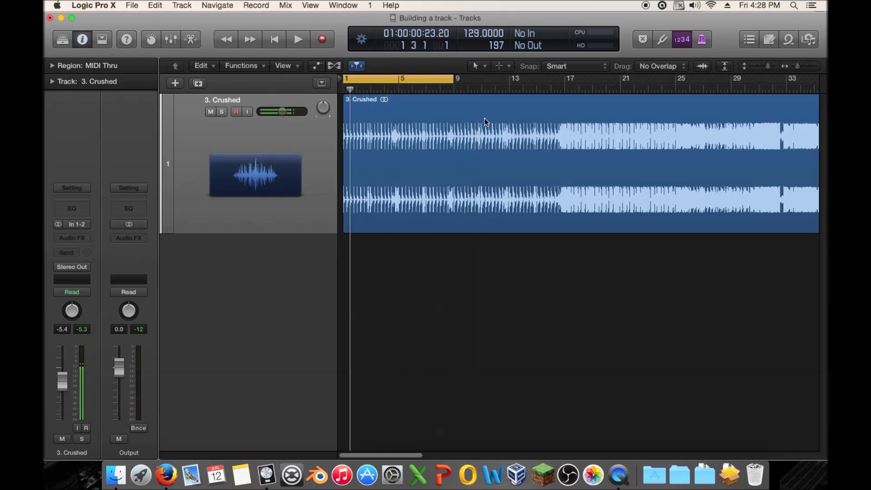
left_click_drag(796, 68, 800, 69)
scroll(599, 100, "left", 1)
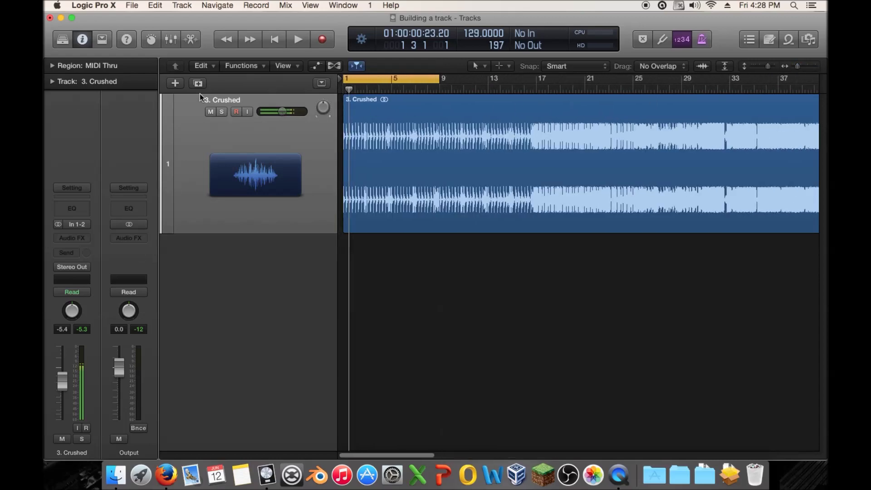
Step: Show the global tracks, shrink the tempo track's height and enlarge the marker track
left_click(321, 82)
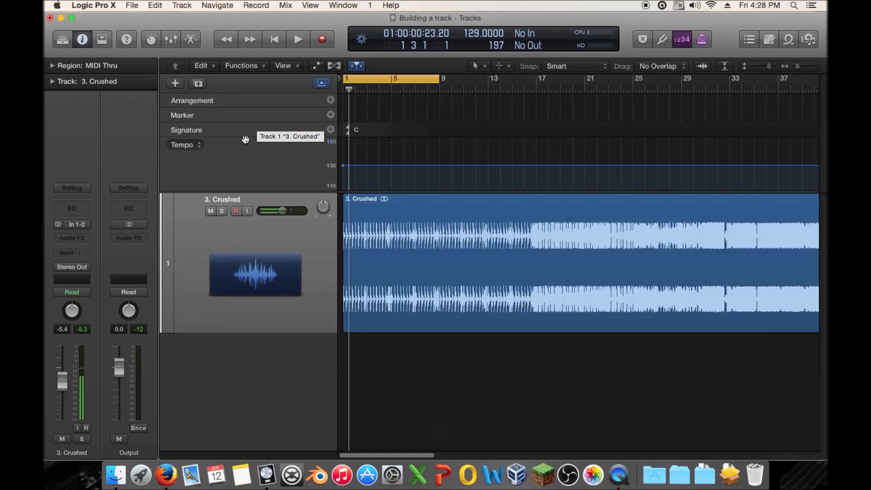
left_click_drag(245, 139, 241, 167)
left_click_drag(251, 223, 249, 152)
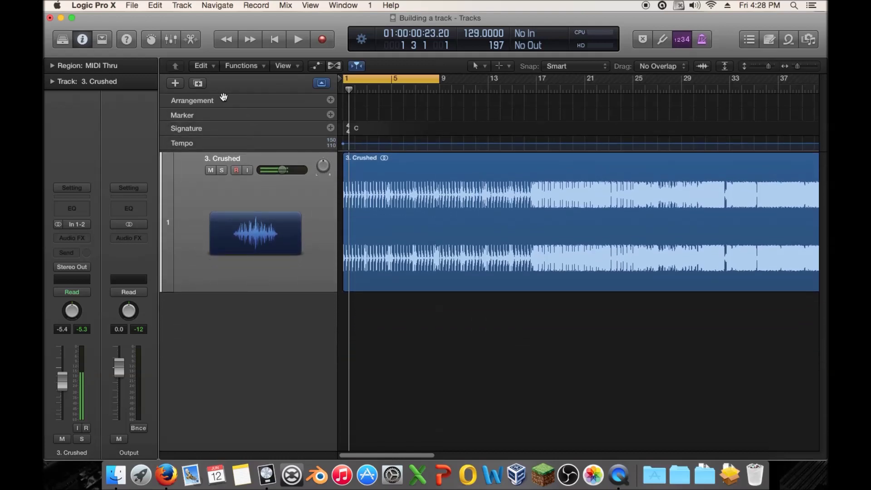
left_click_drag(230, 121, 228, 172)
Step: Create a marker at the start of bar 1
left_click_drag(349, 87, 337, 91)
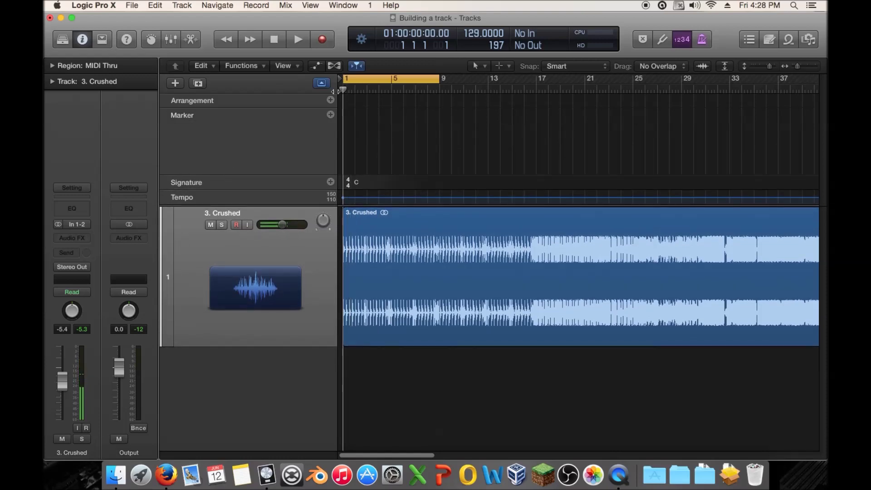
left_click(330, 114)
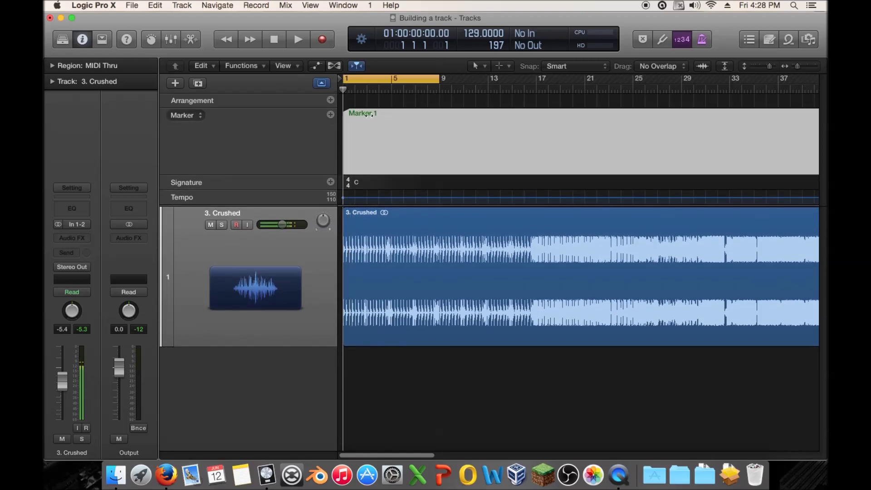
mouse_move(406, 135)
left_mouse_down()
mouse_move(393, 135)
mouse_move(406, 136)
left_mouse_up()
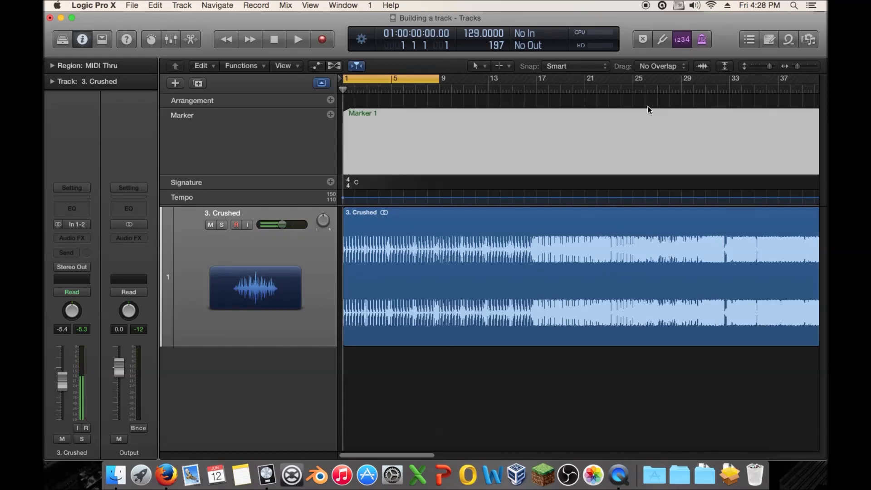
Step: Open the marker list and set the length of Marker 1 to one beat (0 1 0 0)
left_click(749, 41)
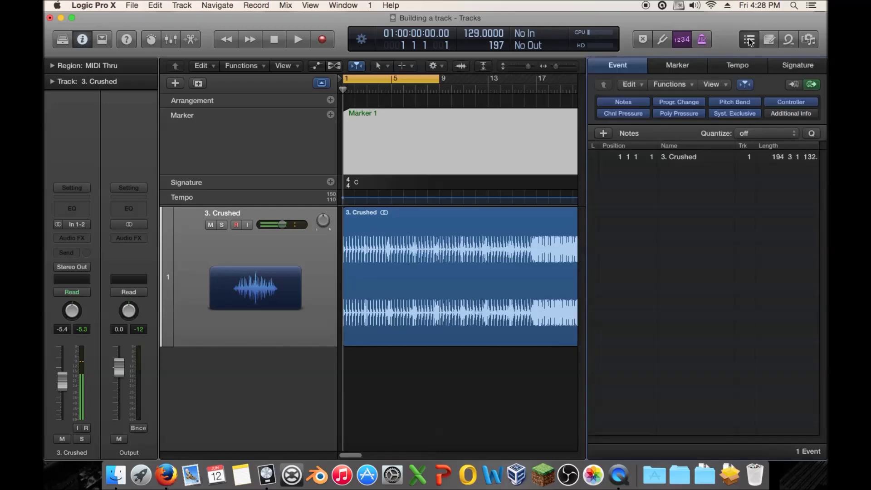
left_click(683, 68)
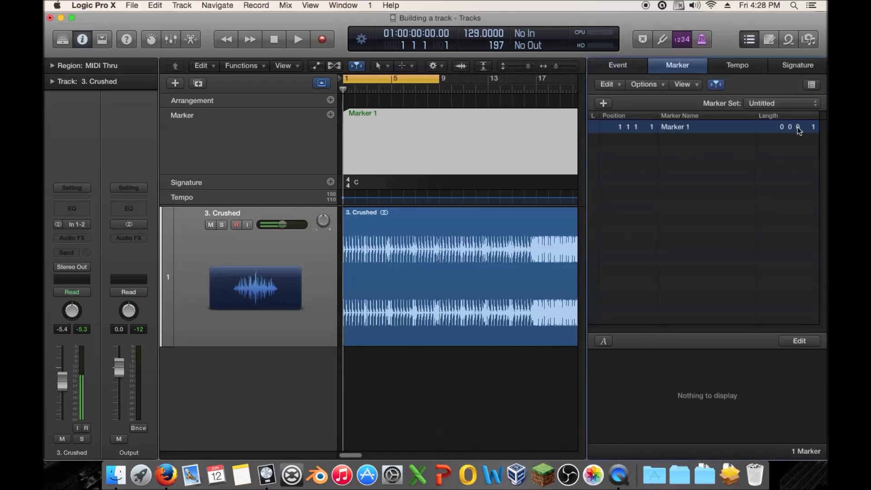
left_click_drag(797, 126, 797, 127)
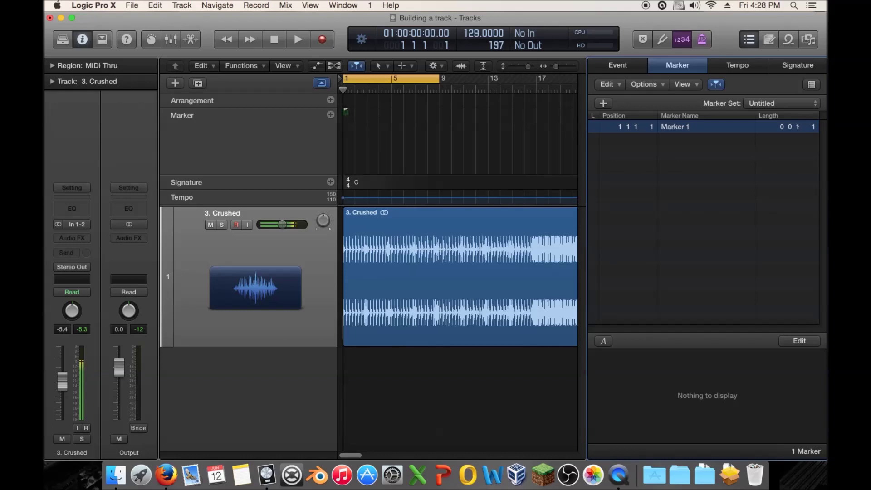
left_click_drag(557, 66, 568, 69)
left_click(788, 129)
left_click_drag(790, 128, 798, 132)
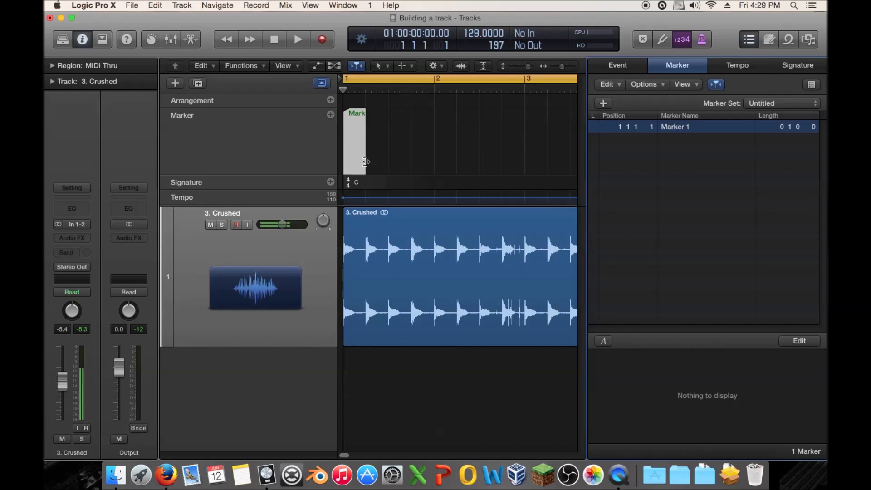
Step: Close the marker list and extend Marker 1 to a length of 8 bars, ending at bar 9
left_click(749, 39)
left_click_drag(803, 66, 801, 65)
mouse_move(358, 171)
left_mouse_down()
mouse_move(825, 157)
mouse_move(654, 150)
mouse_move(681, 153)
left_mouse_up()
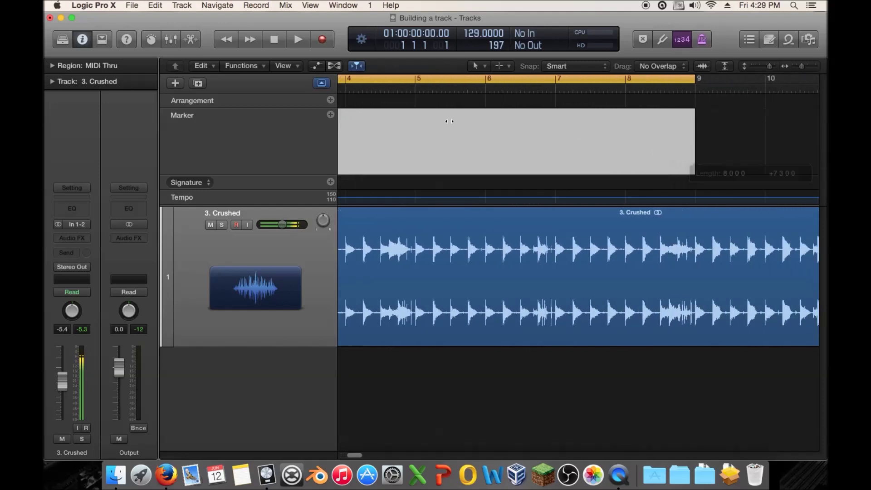
right_click(425, 129)
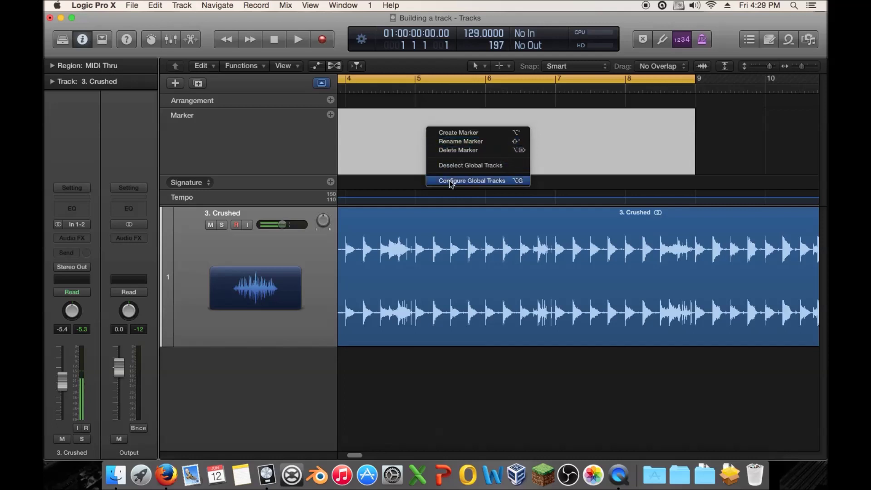
left_click(355, 124)
left_click_drag(803, 68, 801, 68)
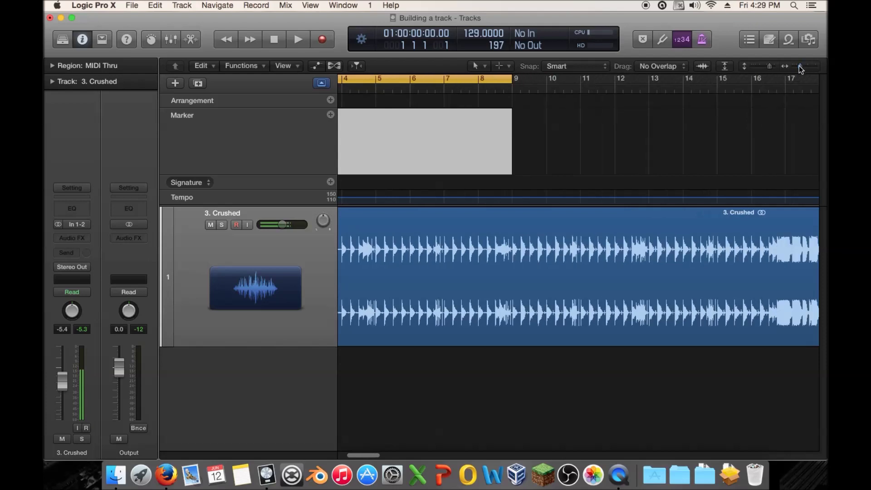
Step: Rename the marker at bar 1 to "Inro part 1"
scroll(429, 100, "left", 5)
scroll(592, 112, "left", 2)
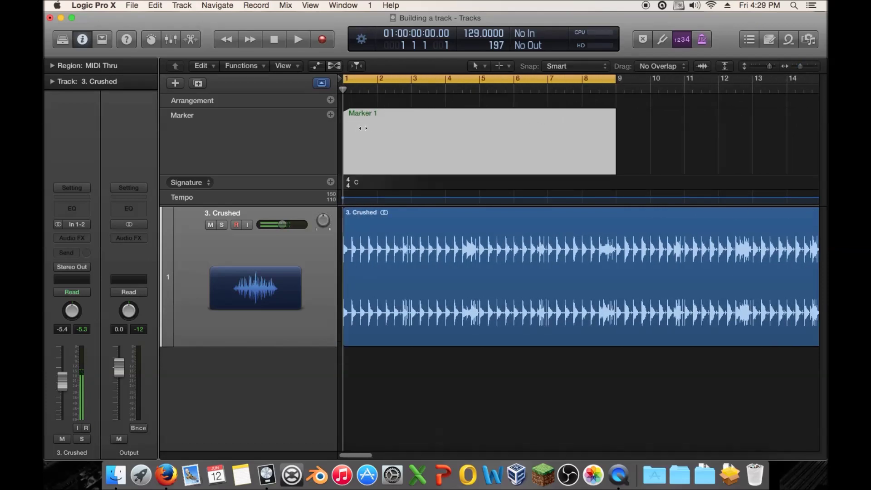
double_click(374, 115)
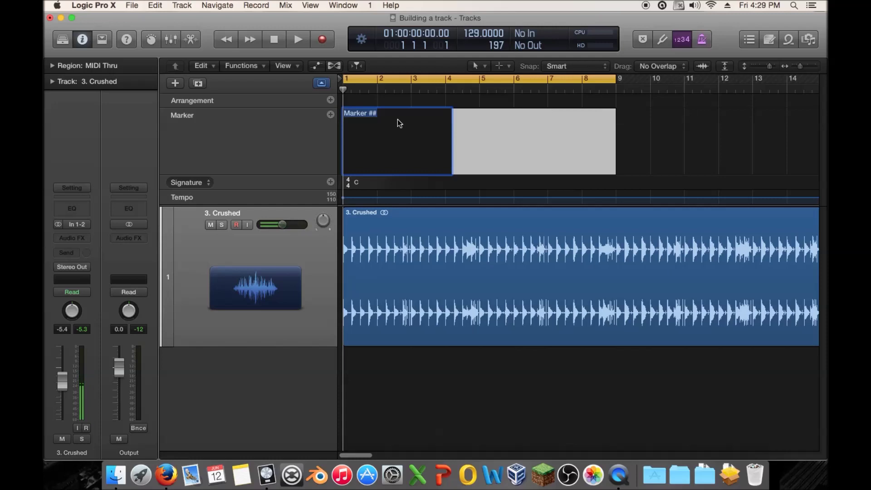
type("Inro part 1")
key("Return")
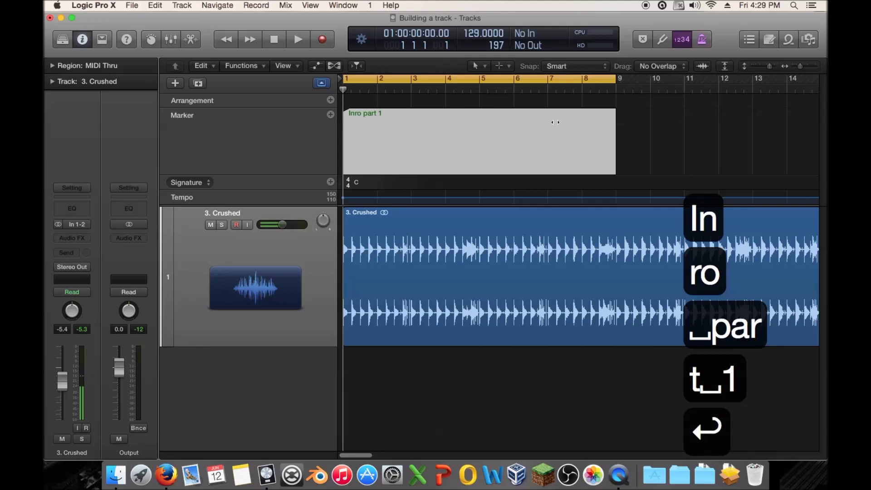
Step: Play the track past the end of the first section, and copy the "Inro part 1" marker to bar 9
double_click(463, 92)
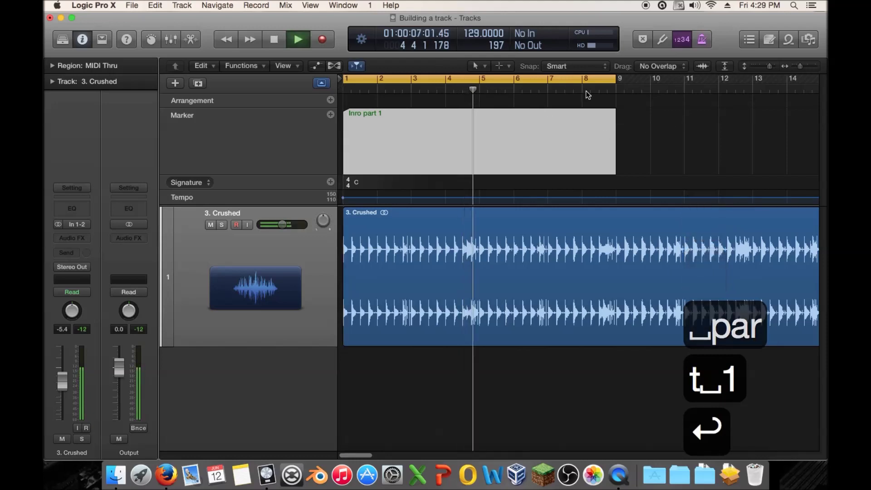
key("space")
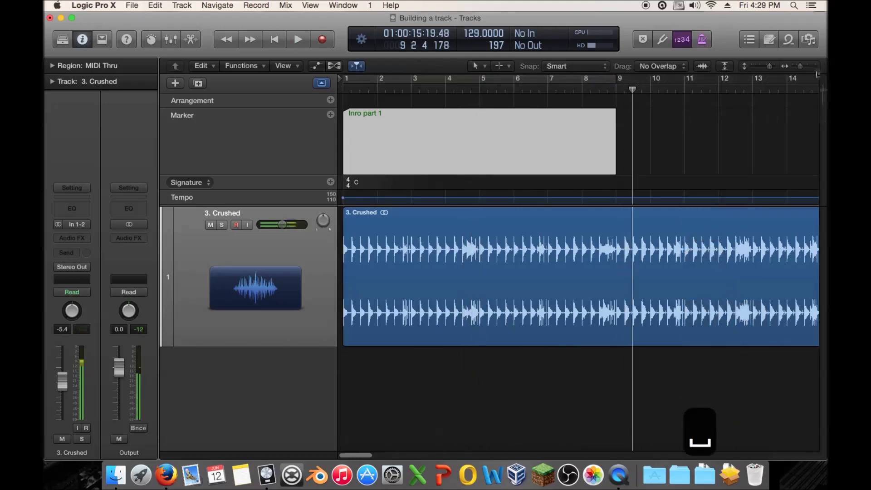
scroll(693, 125, "right", 1)
left_click_drag(800, 67, 797, 68)
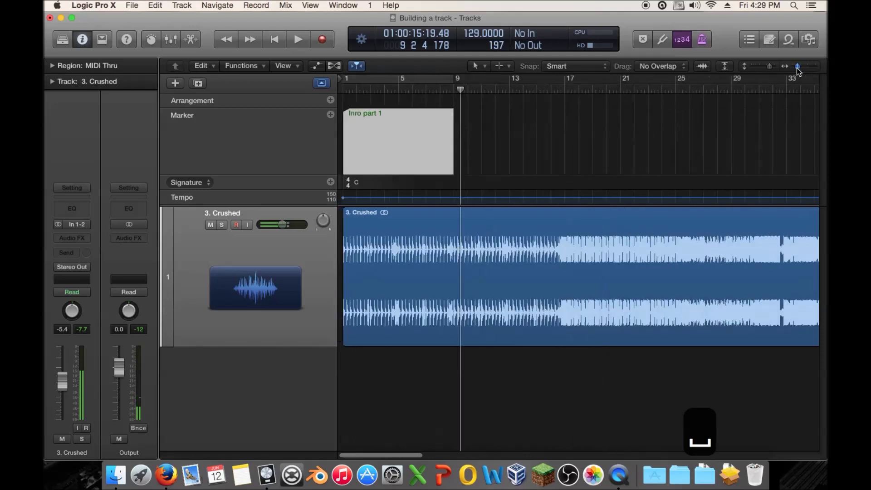
mouse_move(376, 132)
left_mouse_down()
mouse_move(525, 132)
mouse_move(479, 132)
left_mouse_up()
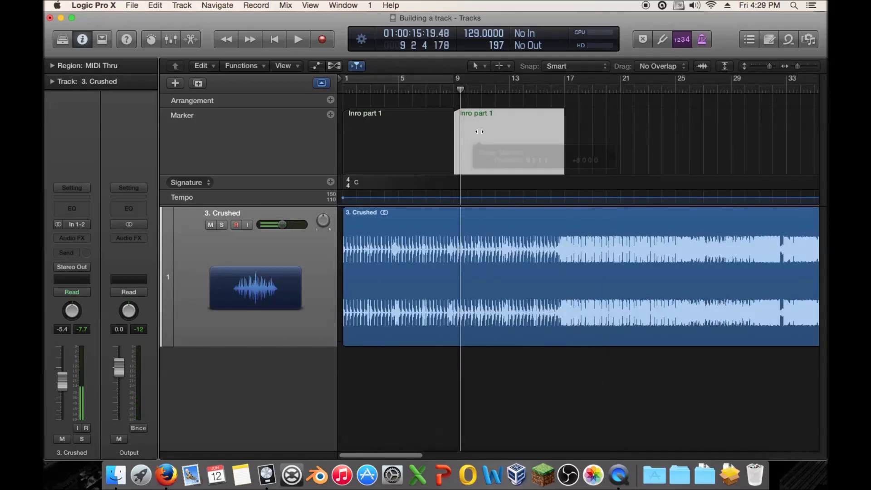
Step: Rename the copied marker at bar 9 to "Inro part 2"
left_click(391, 129)
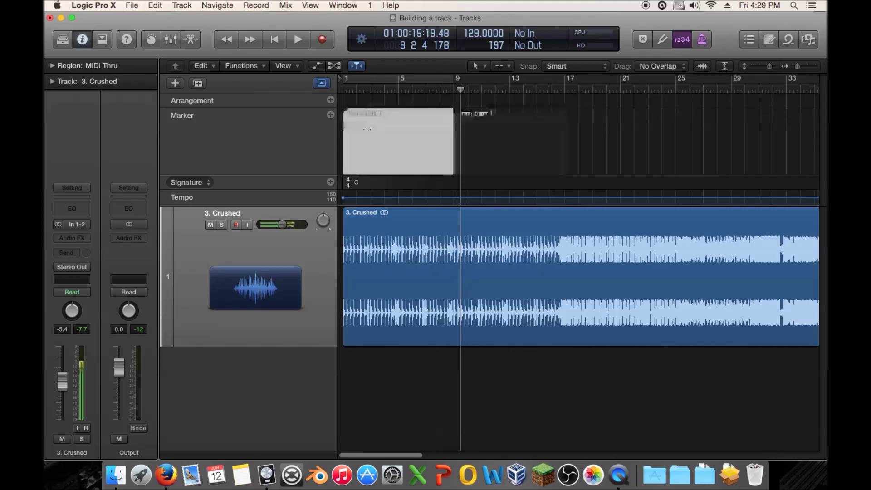
left_click(478, 130)
double_click(492, 114)
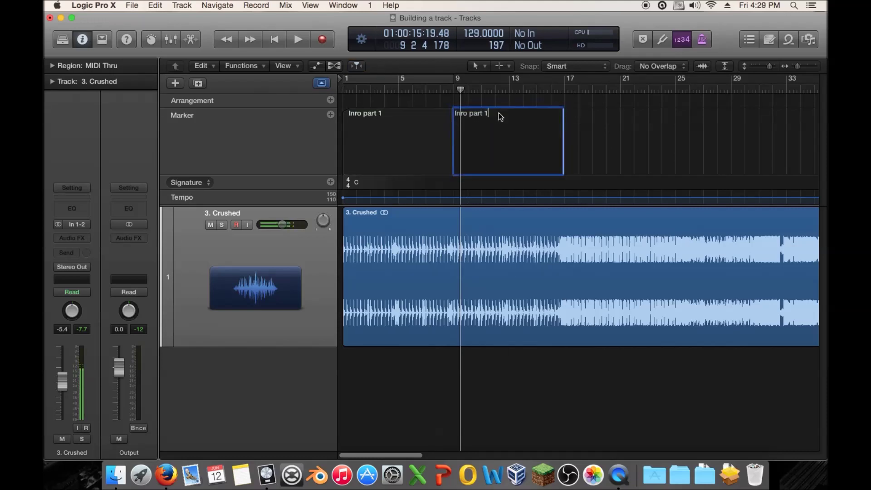
key("BackSpace")
type("2")
key("Return")
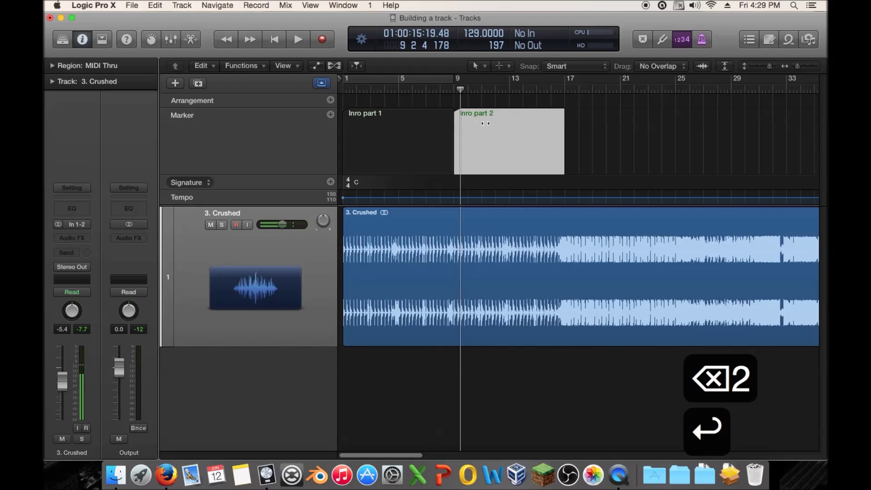
Step: Play the track from bar 9 through the second section, and set the playhead at the start of bar 17
left_click_drag(459, 92, 453, 94)
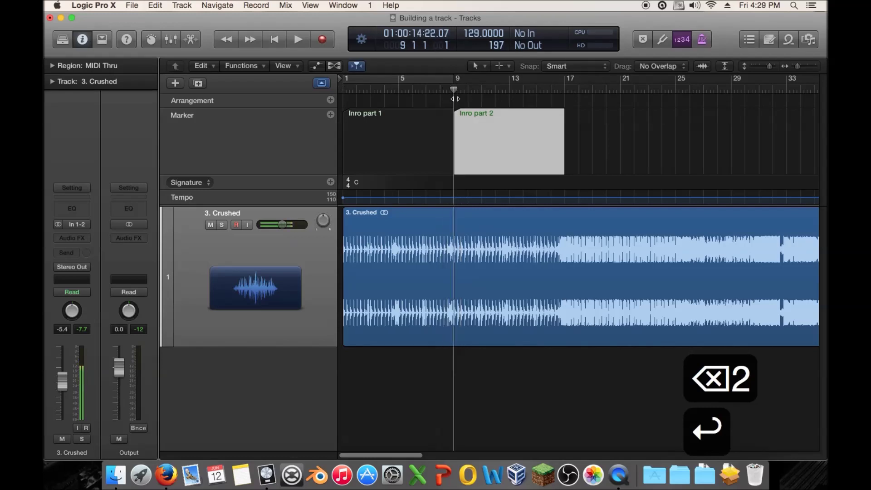
left_click_drag(798, 69, 796, 68)
scroll(598, 154, "left", 2)
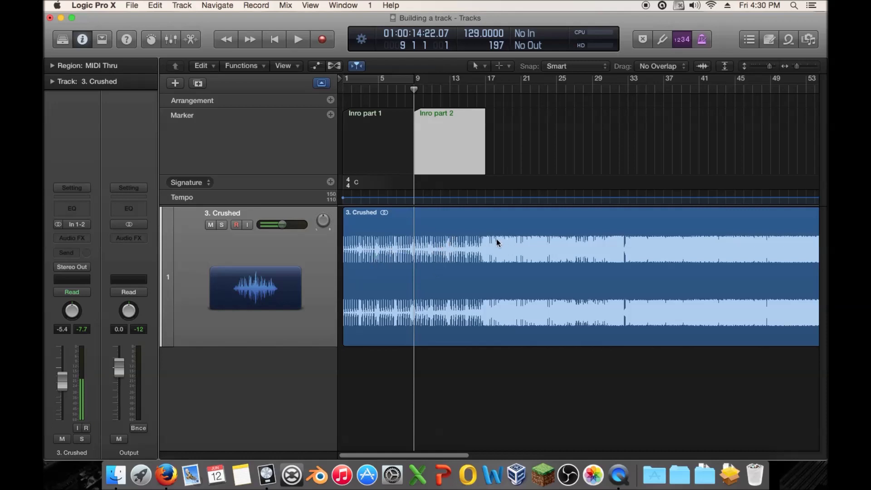
key("space")
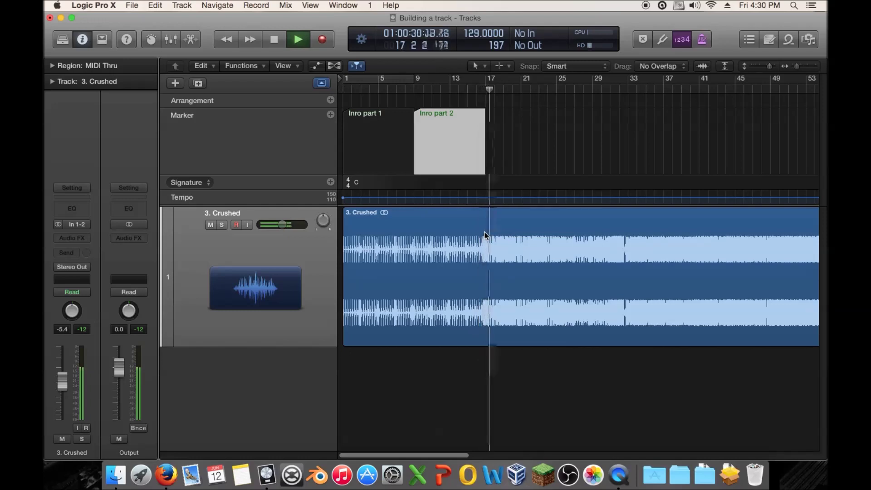
key("space")
mouse_move(490, 89)
left_mouse_down()
mouse_move(458, 91)
mouse_move(484, 90)
left_mouse_up()
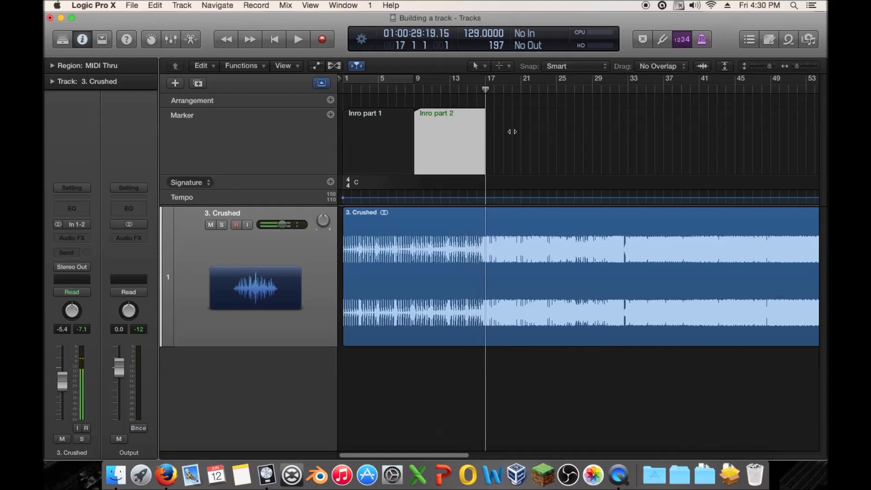
Step: Copy the "Inro part 2" marker to bar 17 and name the copy "aaa"
mouse_move(461, 127)
left_mouse_down()
mouse_move(503, 126)
mouse_move(502, 114)
mouse_move(516, 116)
left_mouse_up()
double_click(516, 116)
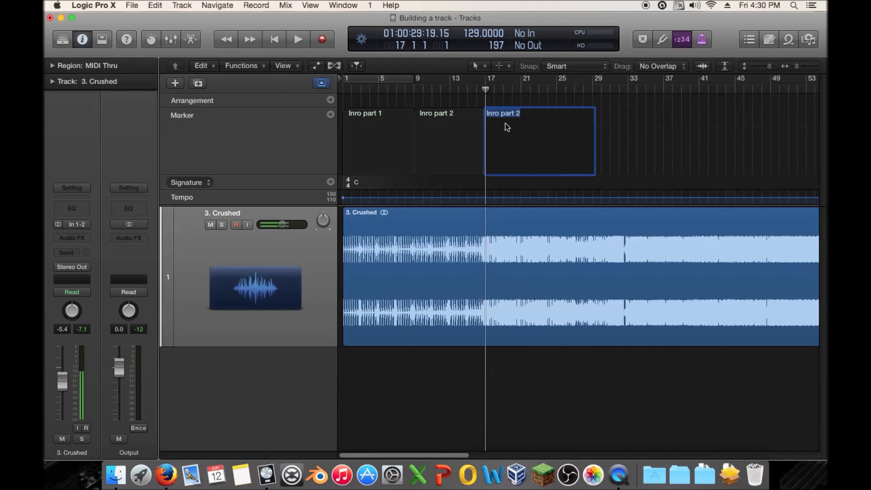
type("aaa")
key("Return")
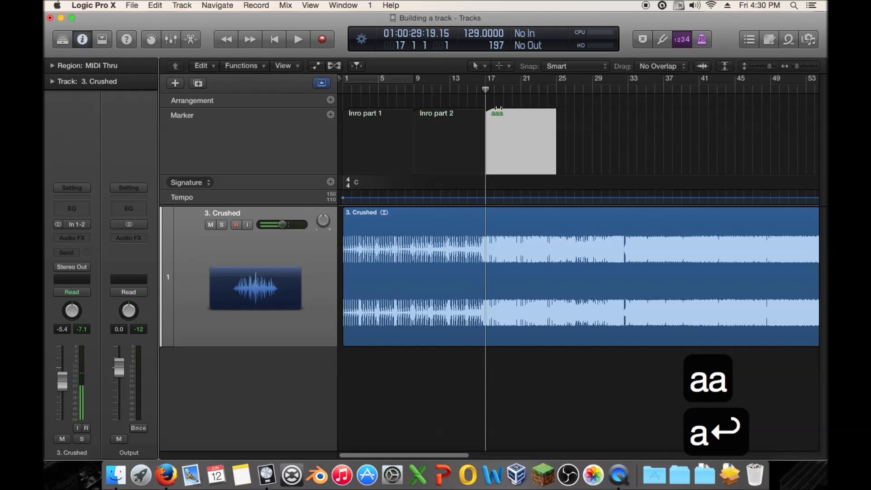
Step: Listen to the track from shortly before bar 17 until just past bar 33
left_click(477, 89)
double_click(466, 90)
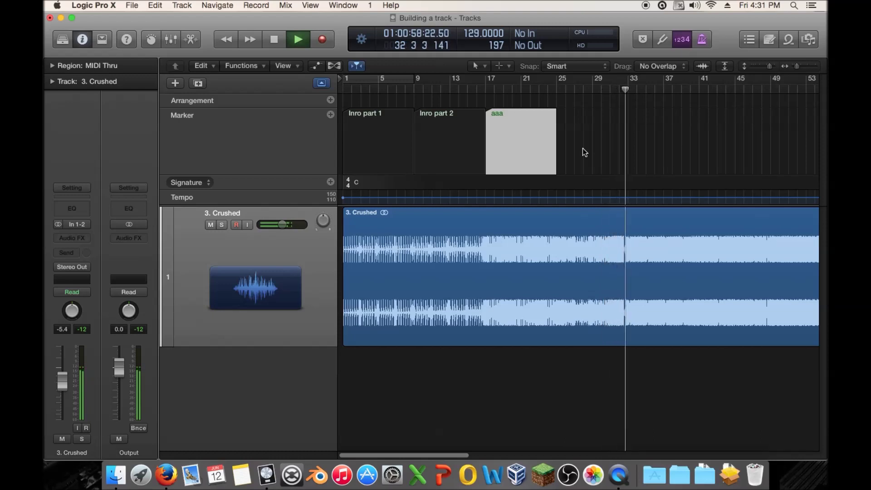
key("space")
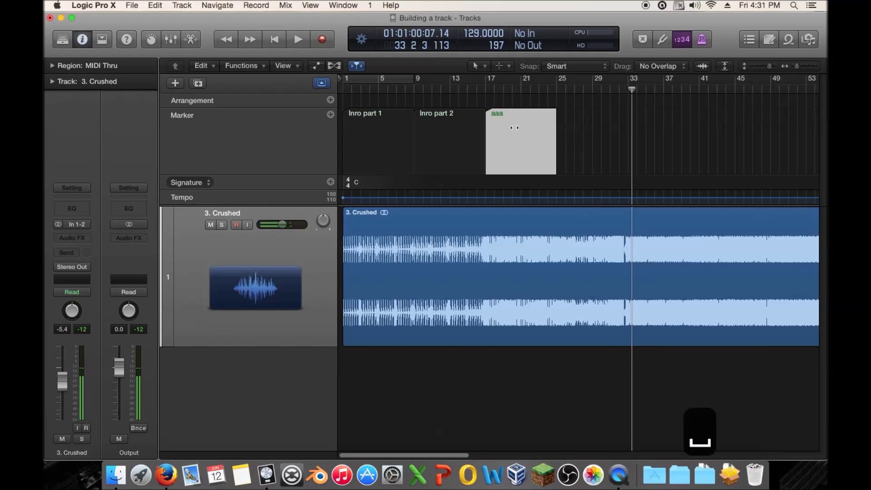
Step: Copy the "aaa" marker to bar 25 and rename the original at bar 17 to "Heavy intro"
left_click_drag(509, 139, 580, 138)
double_click(496, 112)
type("Heavy ")
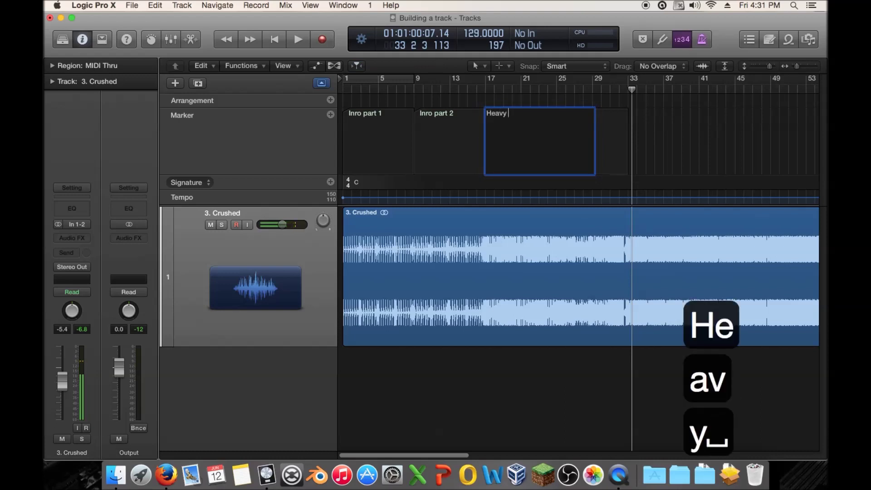
type("intro")
key("Return")
Step: Rename the marker at bar 25 to "build"
double_click(567, 111)
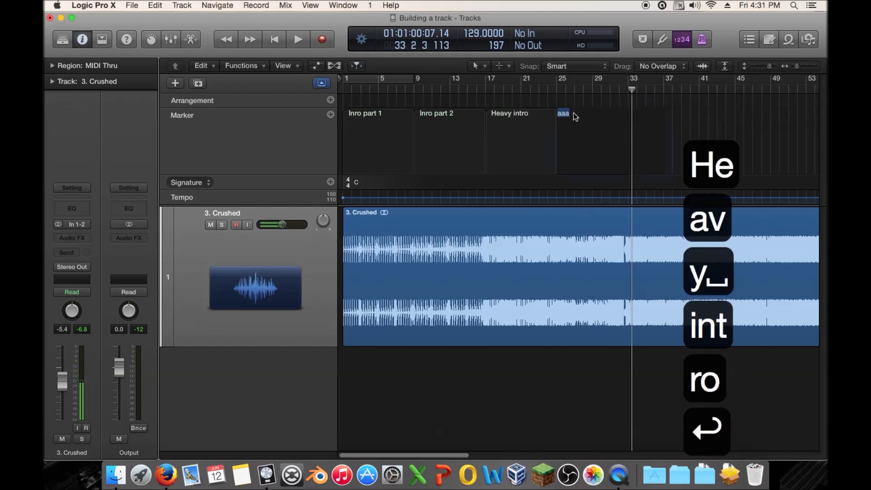
type("build")
key("Return")
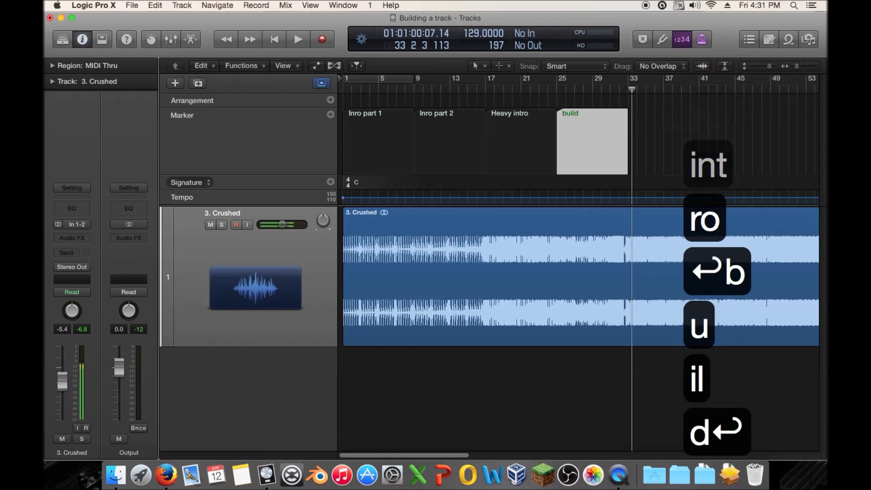
Step: Extend the name of the marker at bar 17 to "Heavy intro - leads to build"
double_click(541, 125)
key("Return")
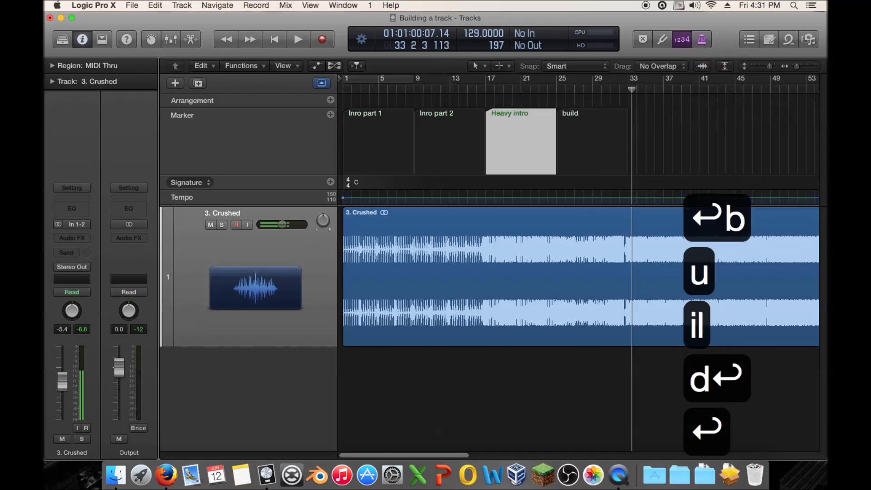
double_click(534, 120)
left_click(534, 119)
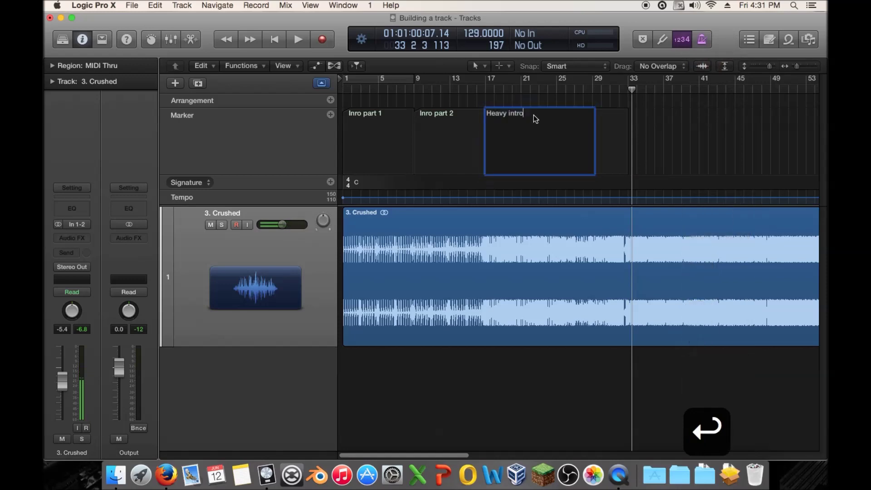
type("- l")
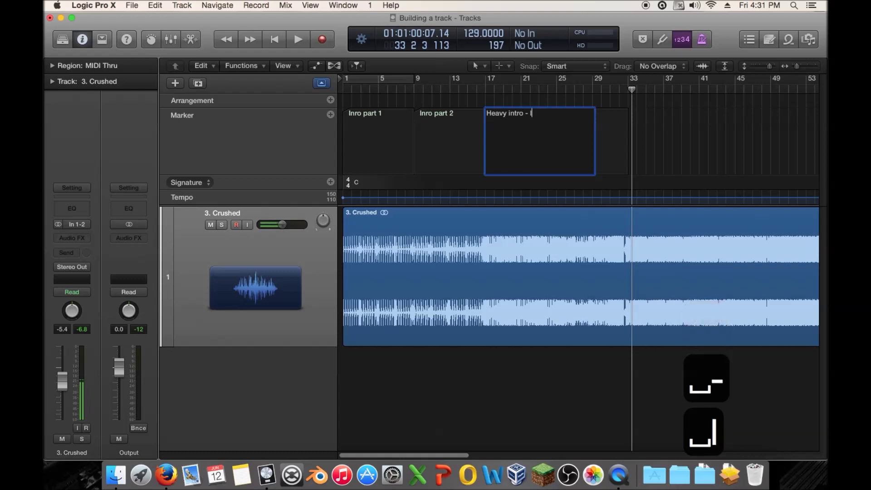
type("eads to build")
key("Return")
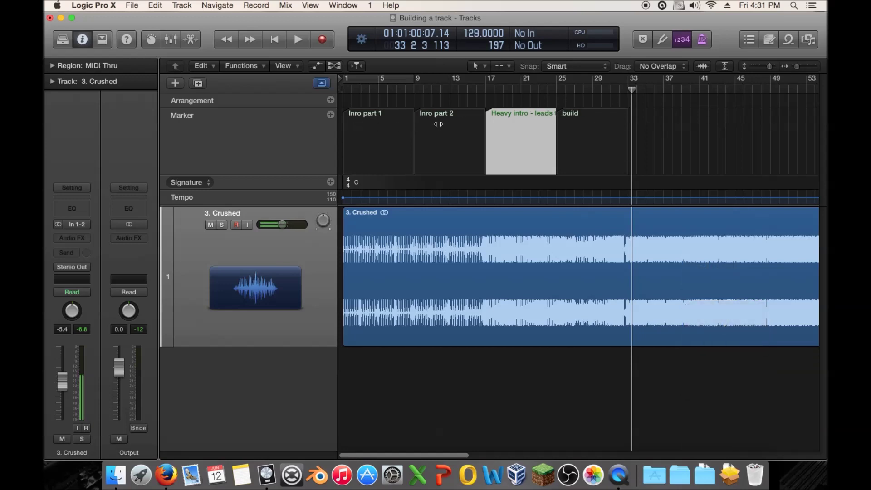
Step: Extend the name of the first marker to "Inro part 1 - light"
left_click(373, 114)
left_click(390, 114)
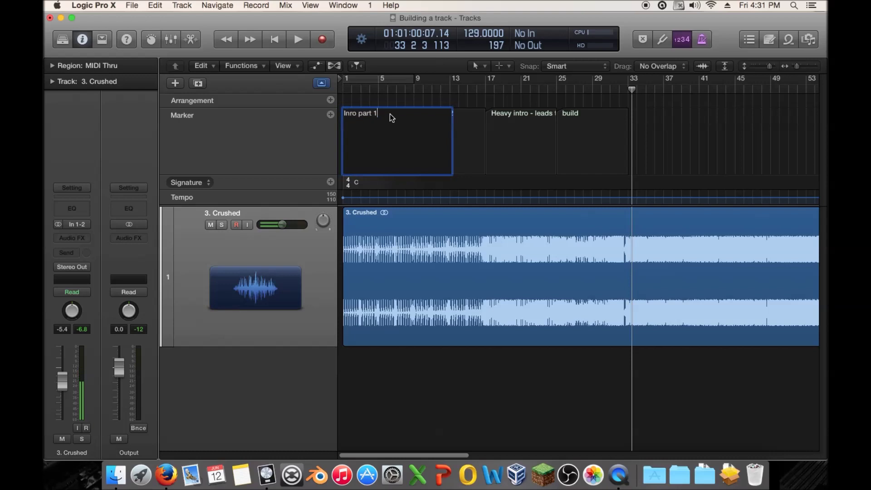
type("-")
key("BackSpace")
type("-")
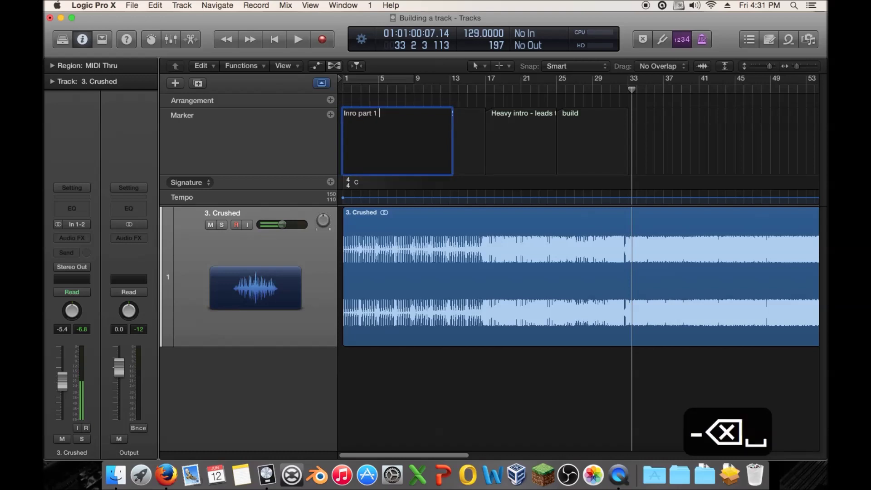
type(" light")
key("Return")
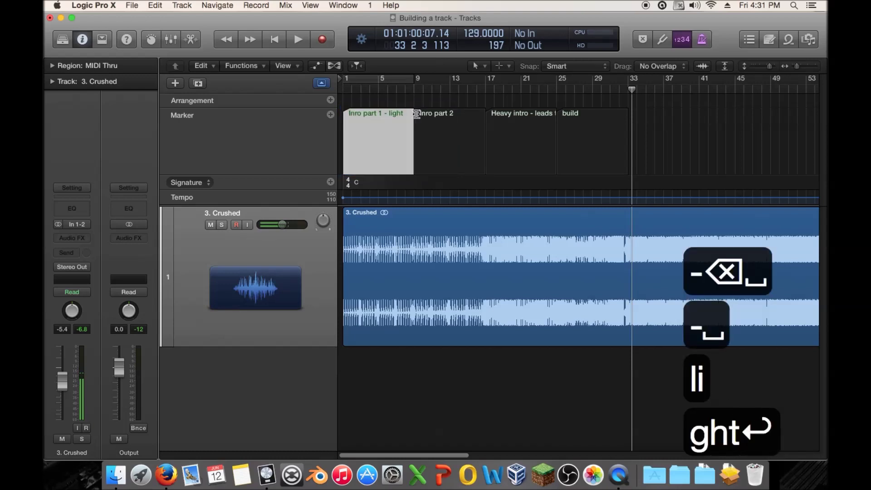
Step: Extend the name of the second marker to "Inro part 2 - light+1"
double_click(469, 120)
triple_click(462, 116)
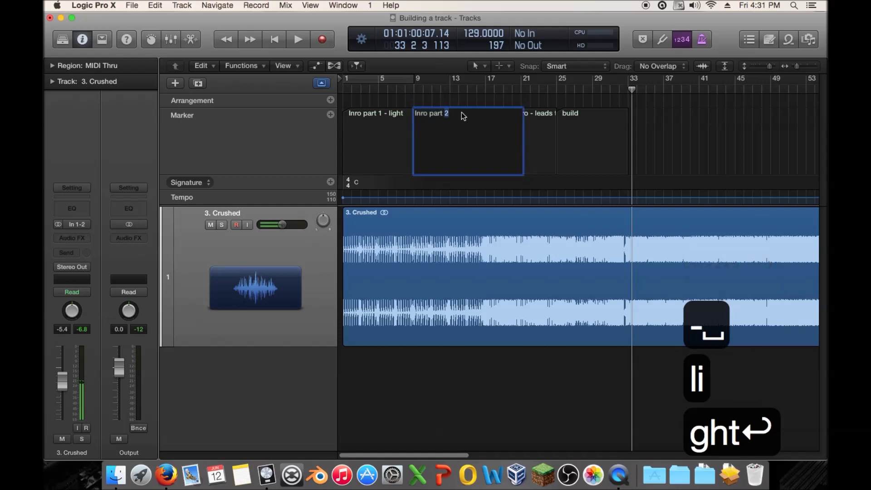
left_click(452, 112)
type("-")
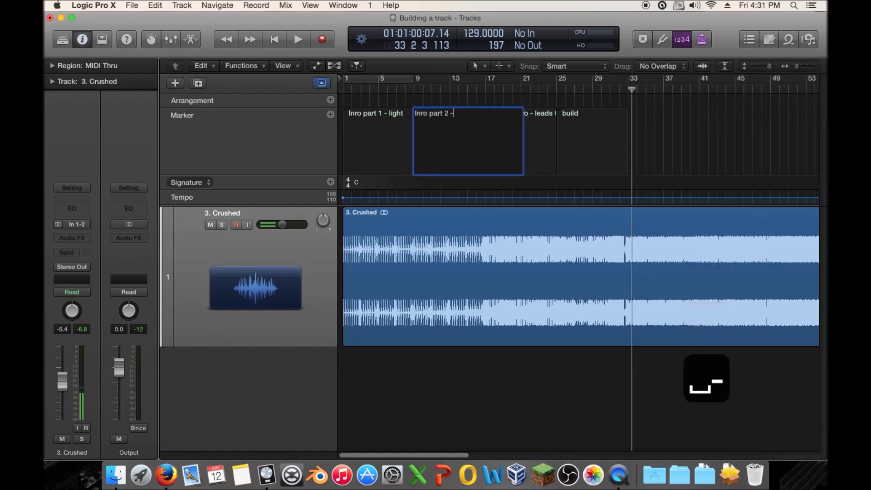
type(" light+1")
key("Return")
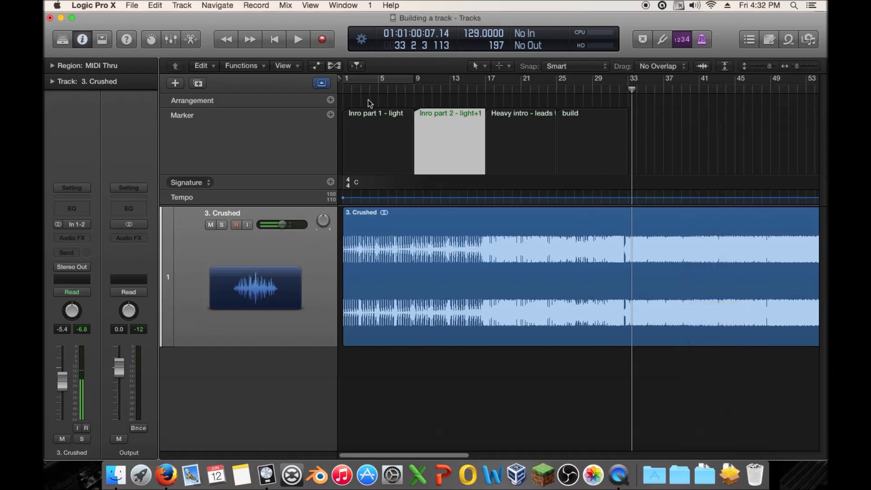
Step: Review the marked structure by selecting the four section markers one after another
left_click(354, 133)
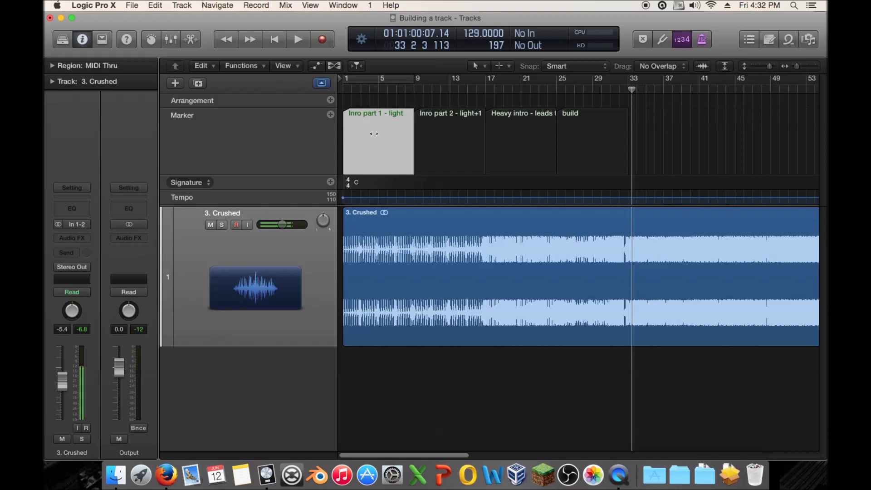
left_click(438, 128)
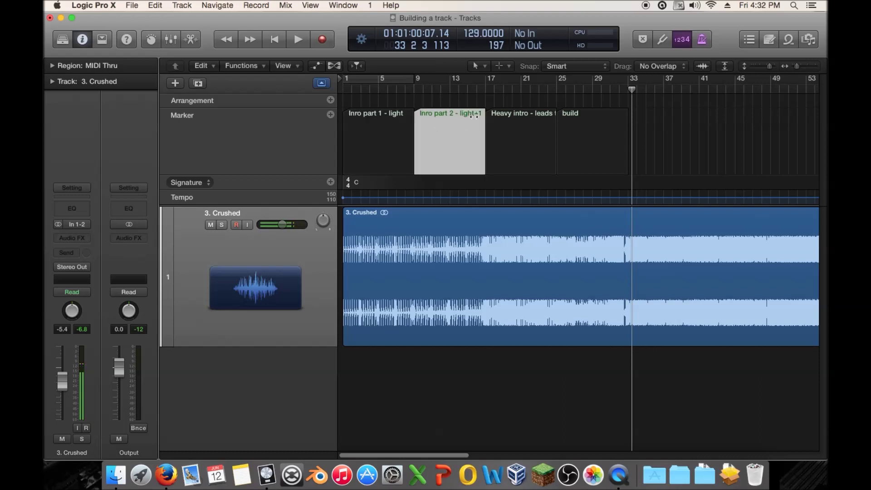
left_click(510, 129)
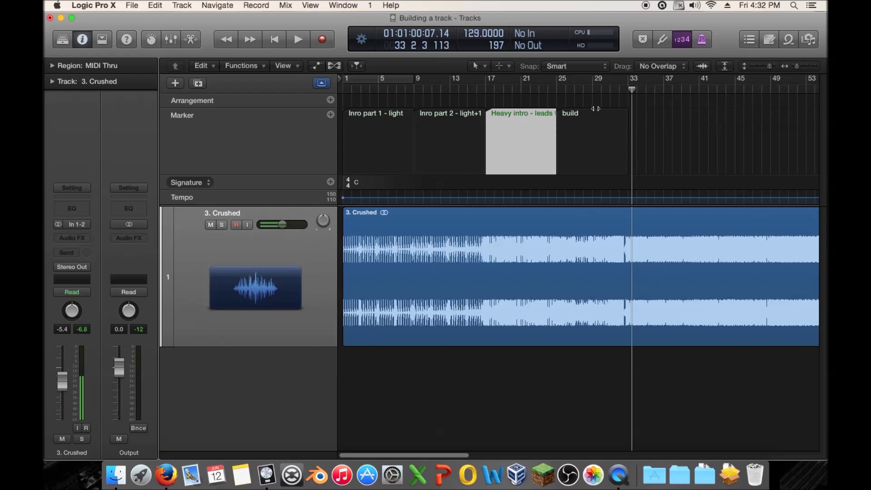
left_click(557, 117)
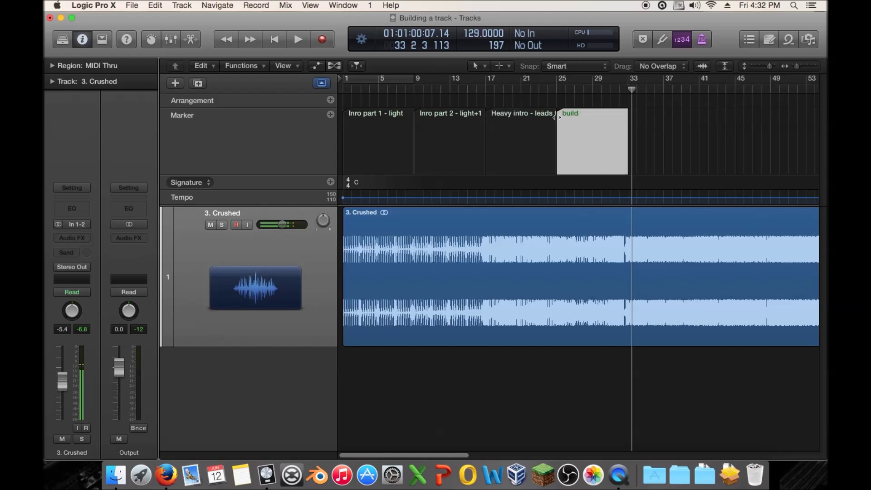
Step: Play the track from bar 25 and extend the build marker's name to "build - hits at drop"
left_click(556, 88)
key("space")
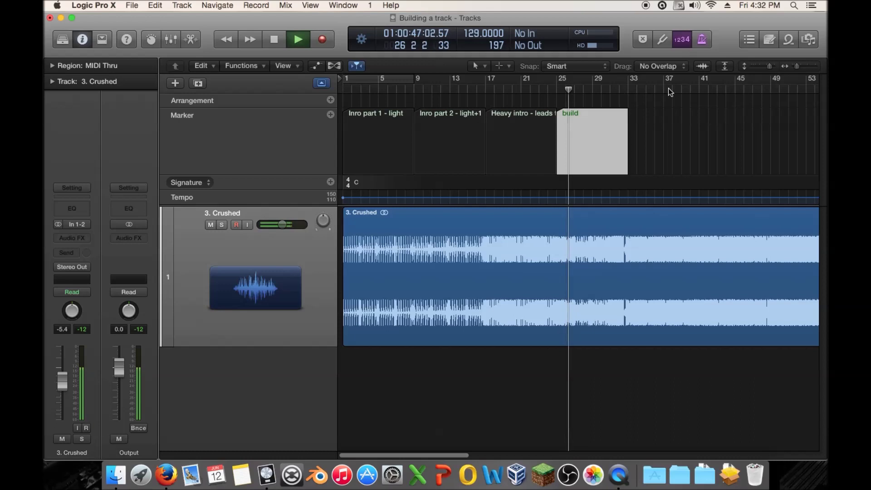
scroll(728, 131, "right", 4)
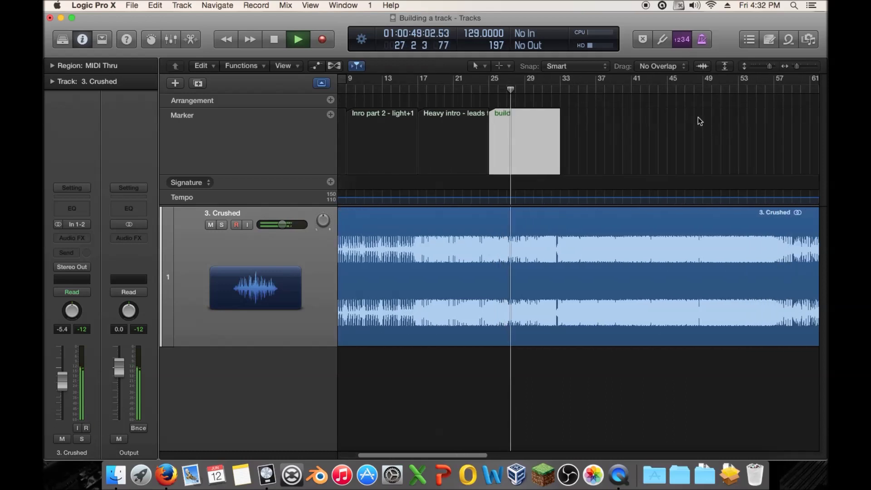
double_click(517, 116)
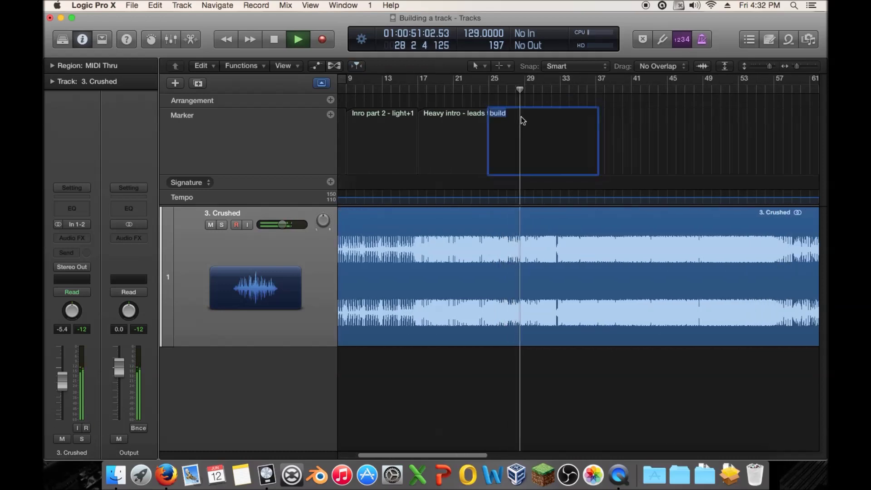
type("- ")
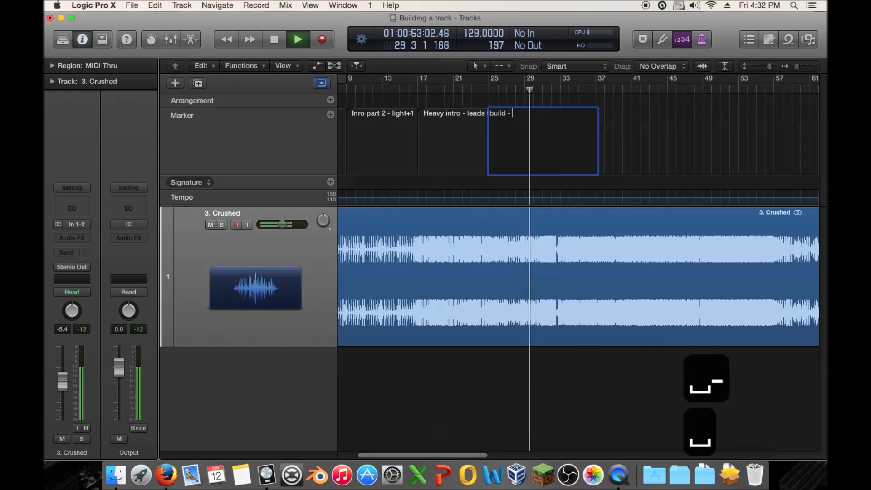
type("hits at drop")
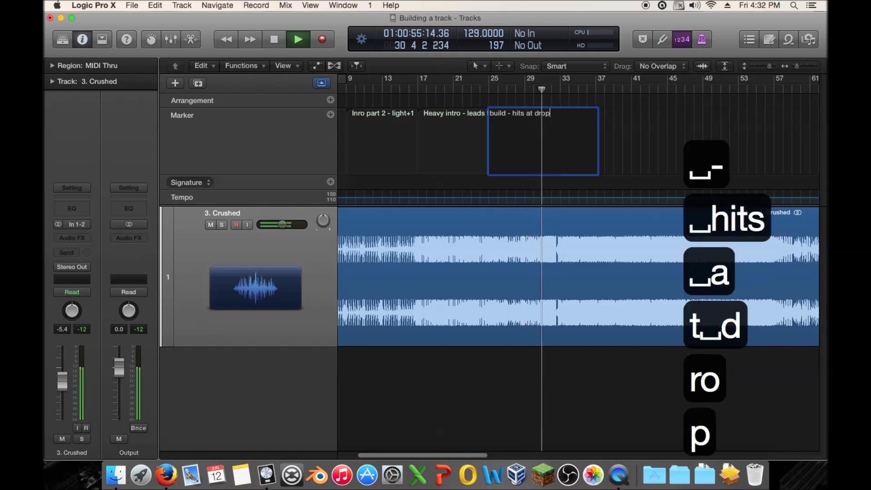
key("Return")
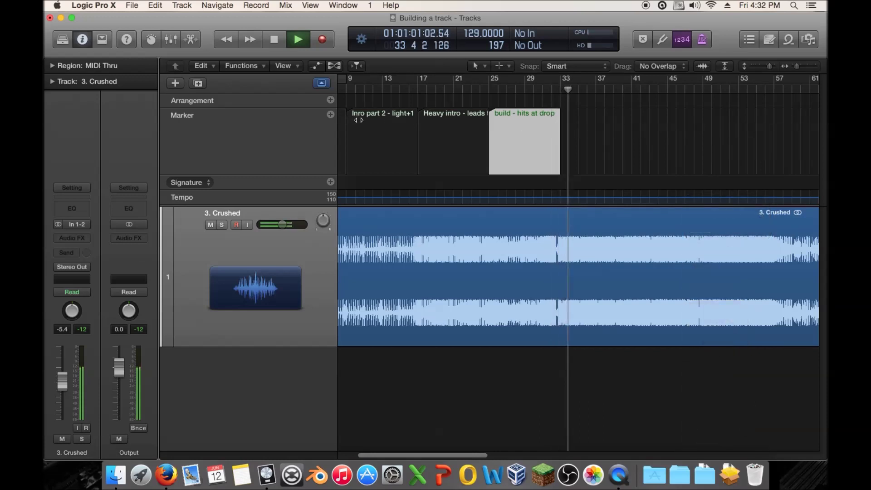
Step: Copy the build marker to bar 33 and name the copy "drop"
left_click(660, 127)
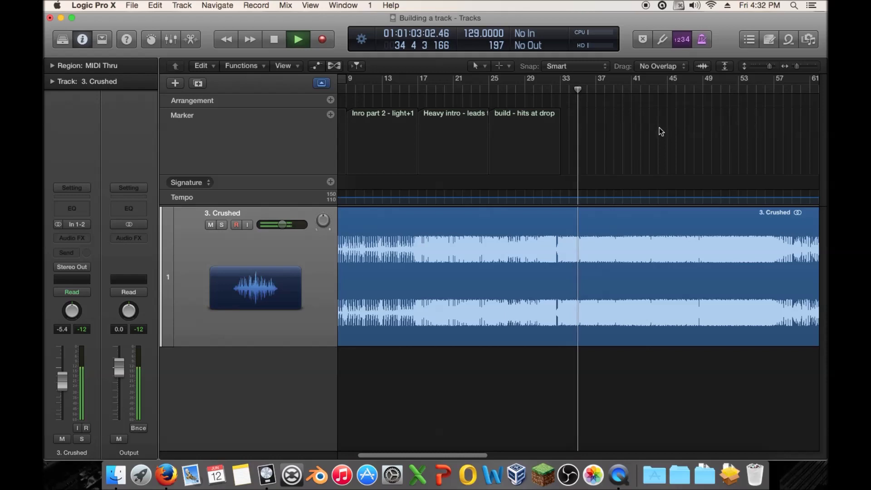
mouse_move(525, 131)
left_mouse_down()
mouse_move(607, 136)
mouse_move(597, 131)
left_mouse_up()
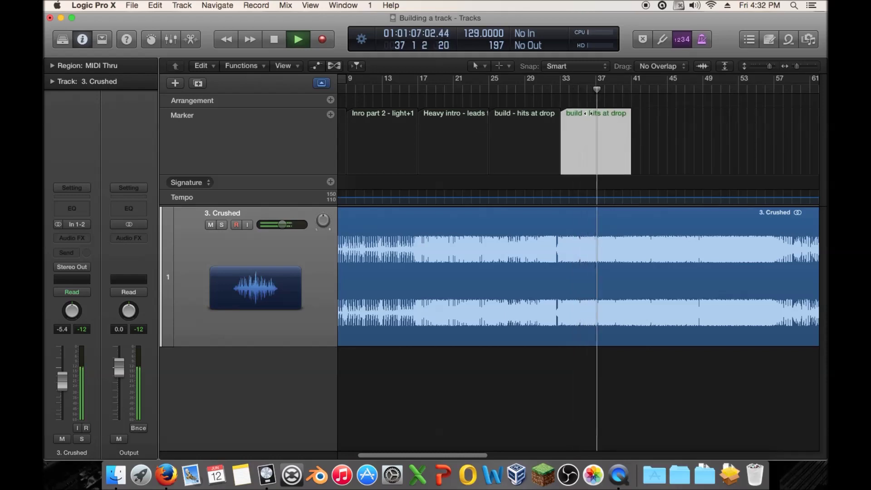
double_click(589, 113)
type("drop")
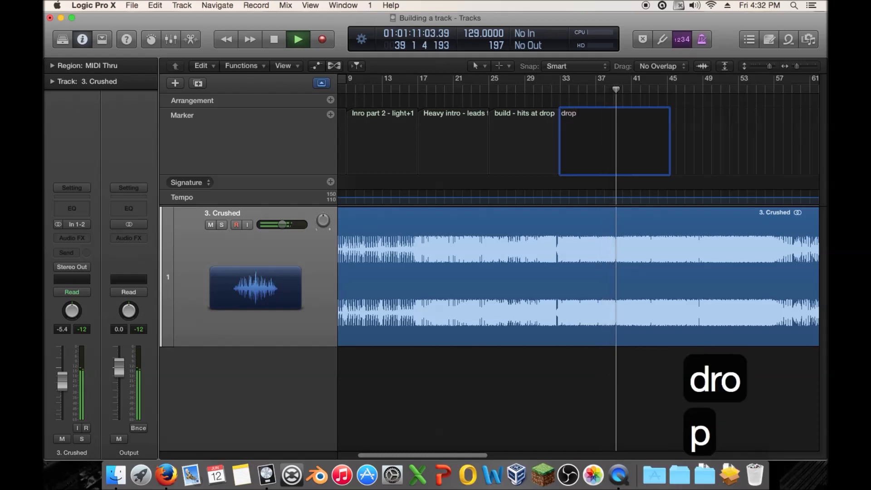
key("Return")
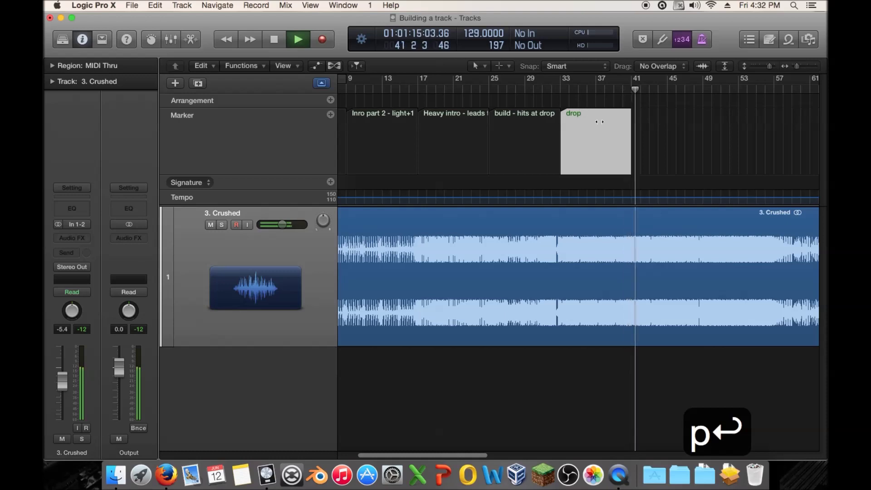
Step: Copy the drop marker to bar 41, name the copy "drop+1" and stop playback
mouse_move(589, 127)
left_mouse_down()
mouse_move(662, 125)
mouse_move(661, 117)
left_mouse_up()
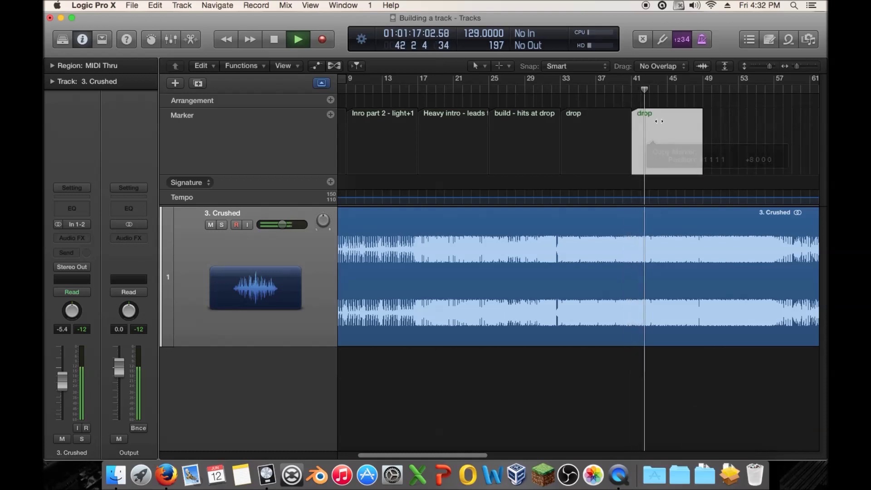
type("+1")
key("Return")
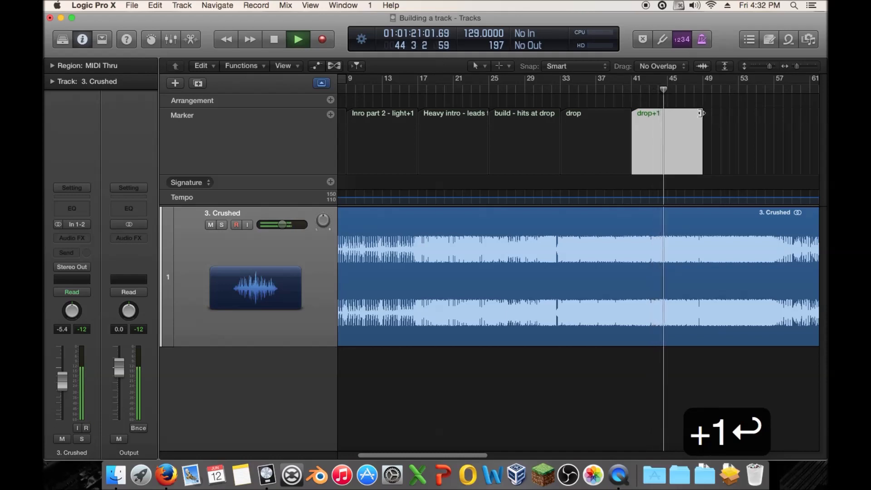
key("space")
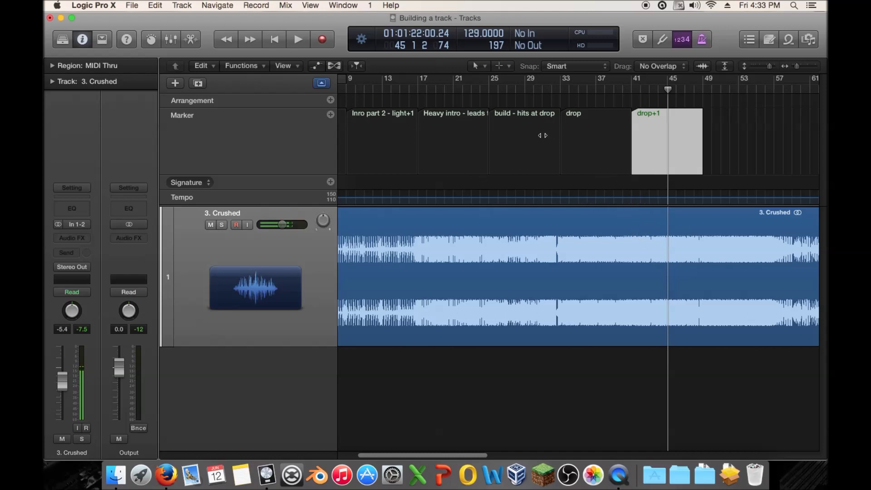
Step: Correct the name of the marker at bar 25 to "build - hints at drop"
double_click(525, 114)
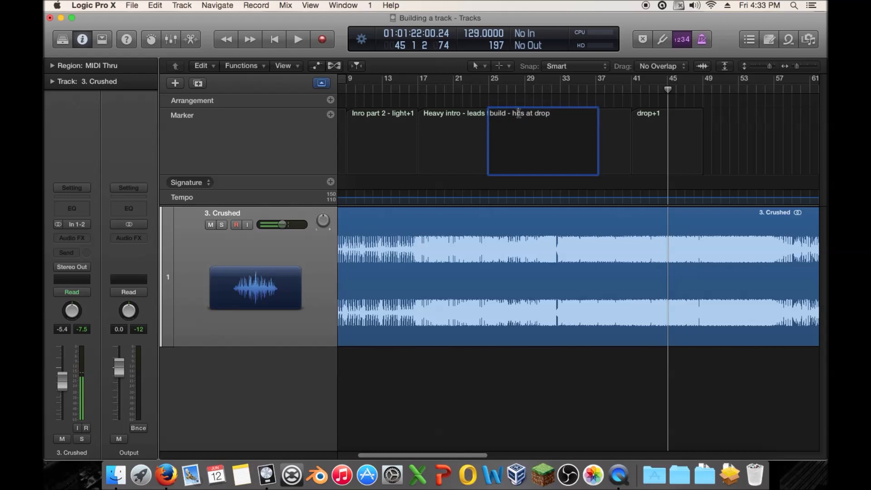
type("n")
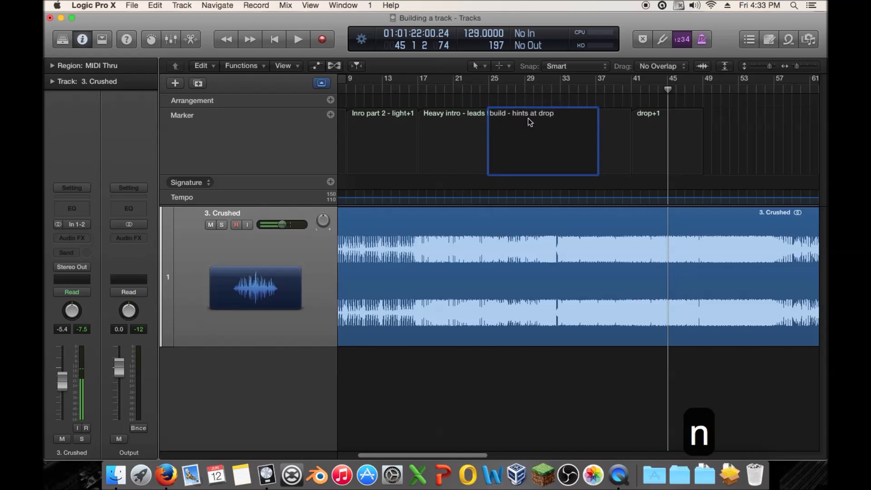
left_click(611, 126)
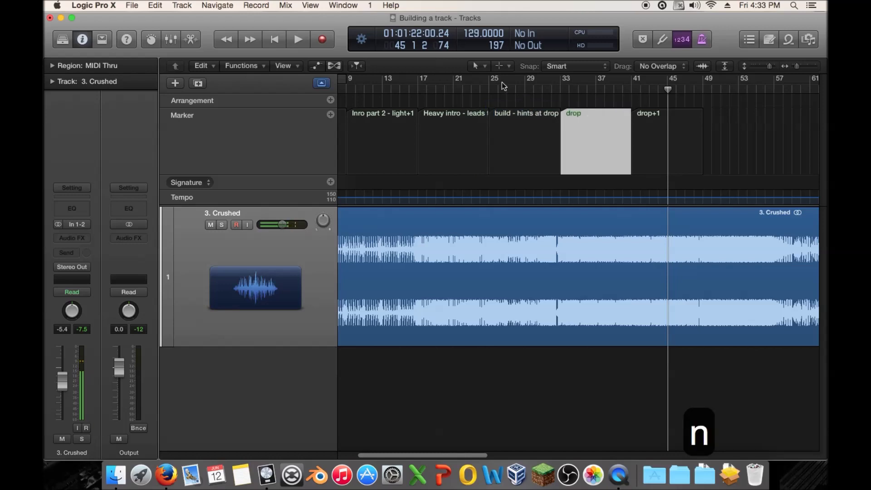
Step: Compare the build with the drop by playing a short passage of each and selecting the markers from the build to drop+1
double_click(502, 88)
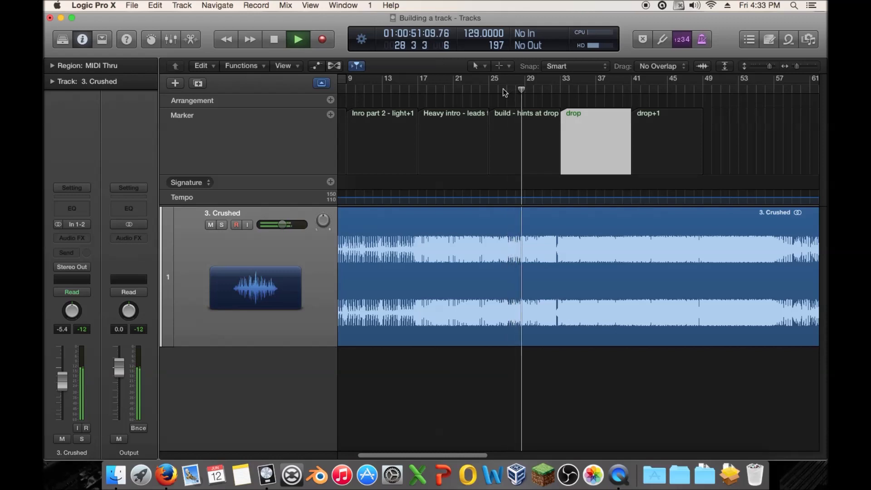
key("space")
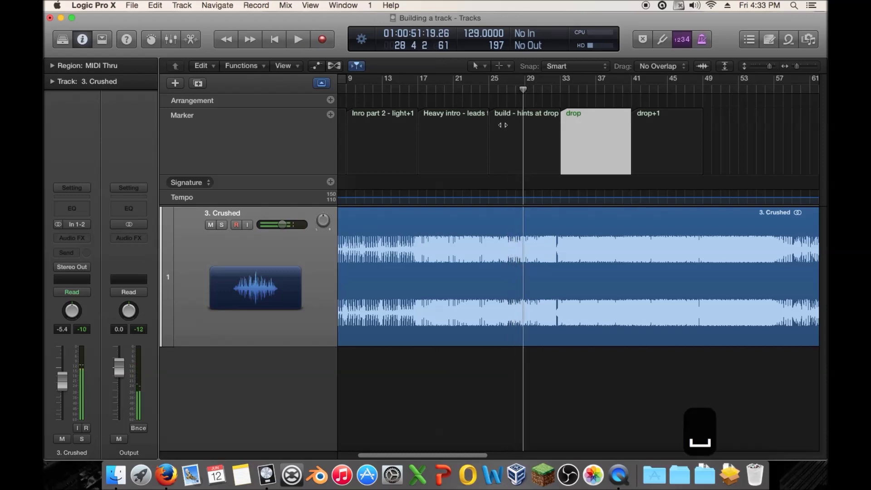
double_click(561, 86)
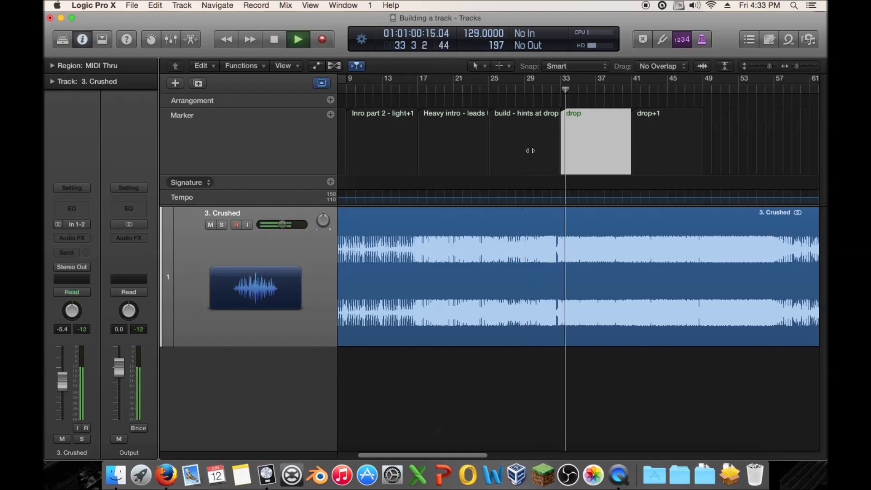
key("space")
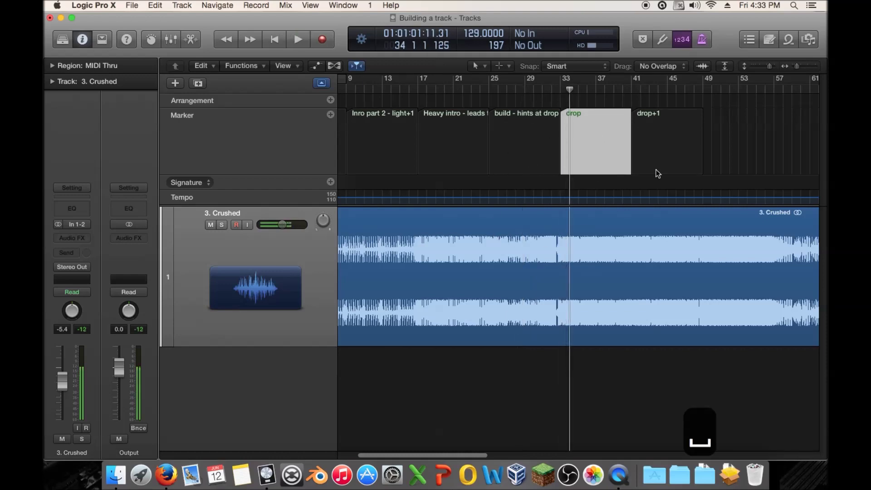
left_click(529, 127)
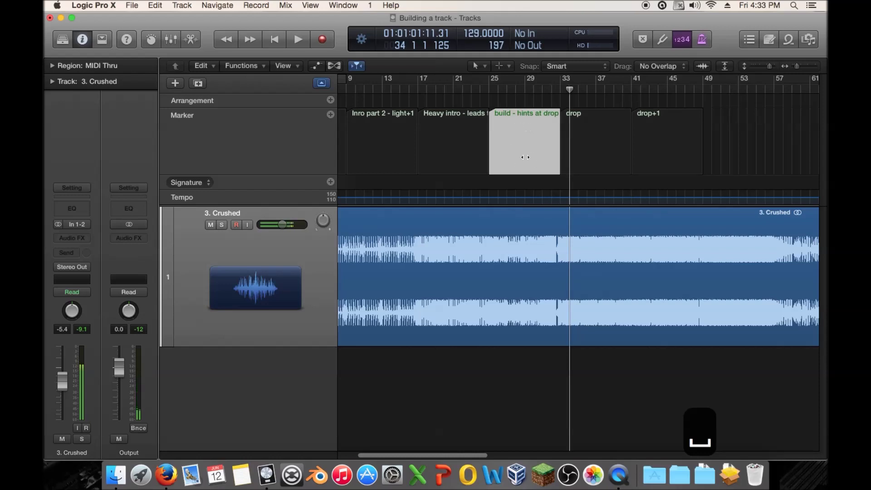
left_click(572, 130)
left_click(635, 122)
Step: Play the track from just before bar 49, copy the drop+1 marker to bar 49 and name it "drop+build"
scroll(632, 118, "right", 3)
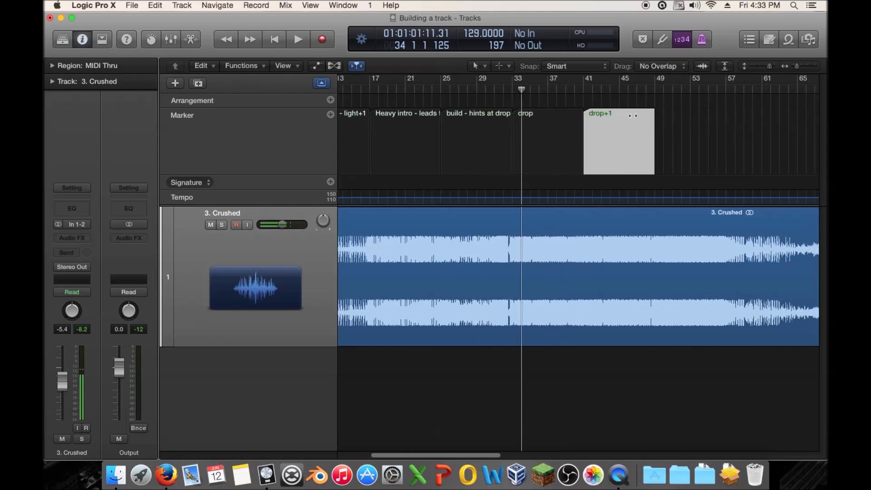
left_click(647, 88)
key("space")
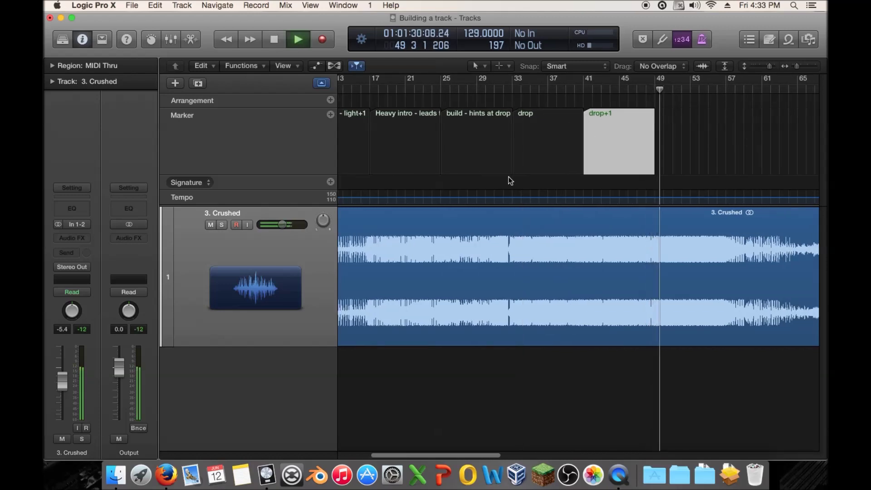
mouse_move(632, 138)
left_mouse_down()
mouse_move(687, 135)
mouse_move(668, 135)
left_mouse_up()
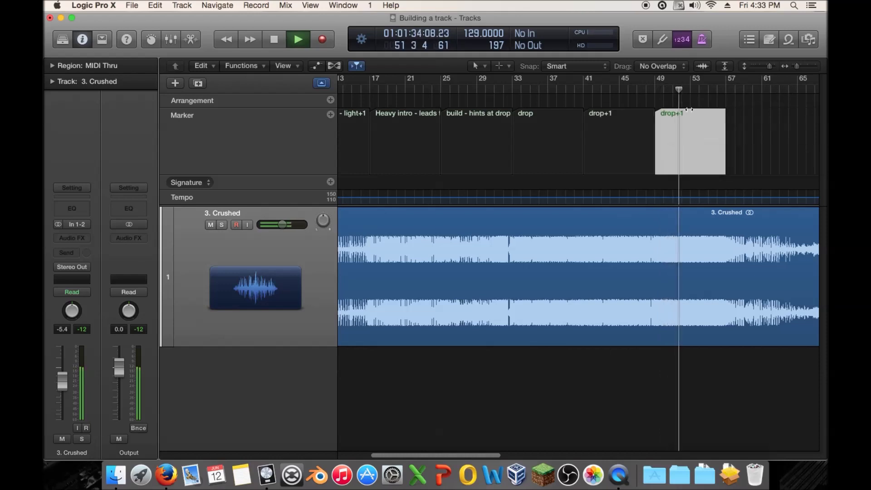
double_click(689, 112)
key("BackSpace")
type("build")
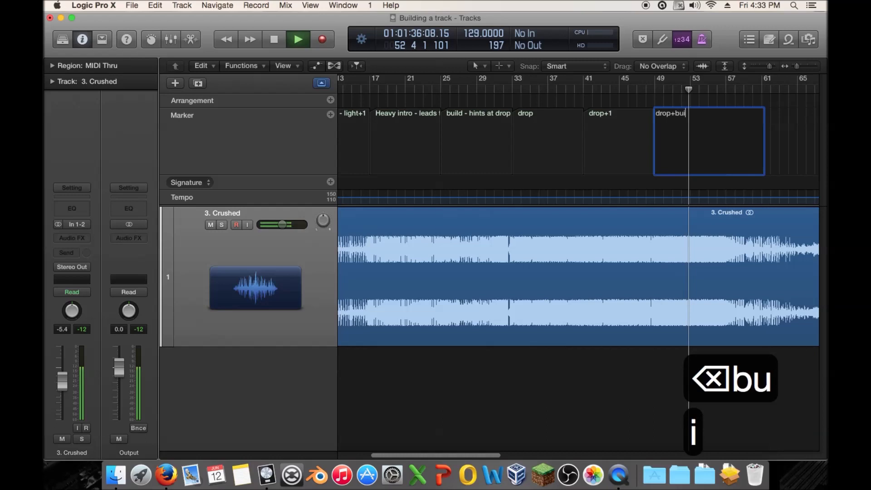
key("Return")
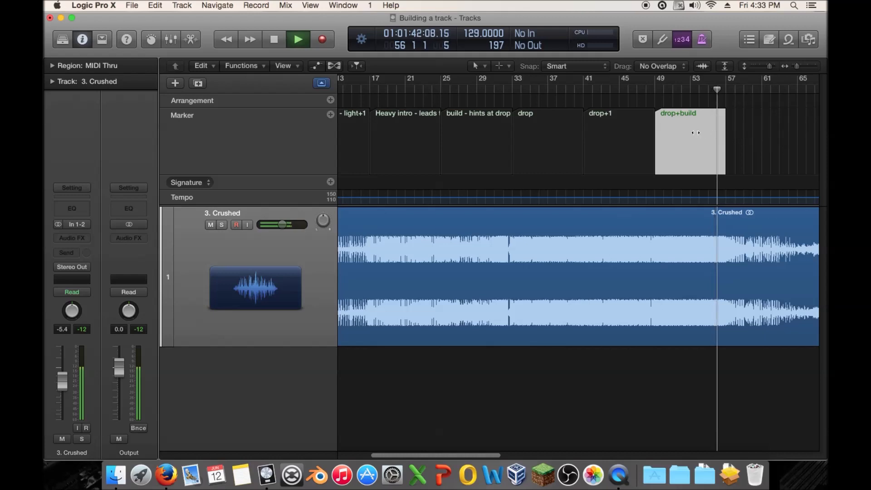
Step: Copy the drop+build marker to bar 57, name the copy "downlift to break" and stop playback
left_click_drag(701, 132, 741, 132)
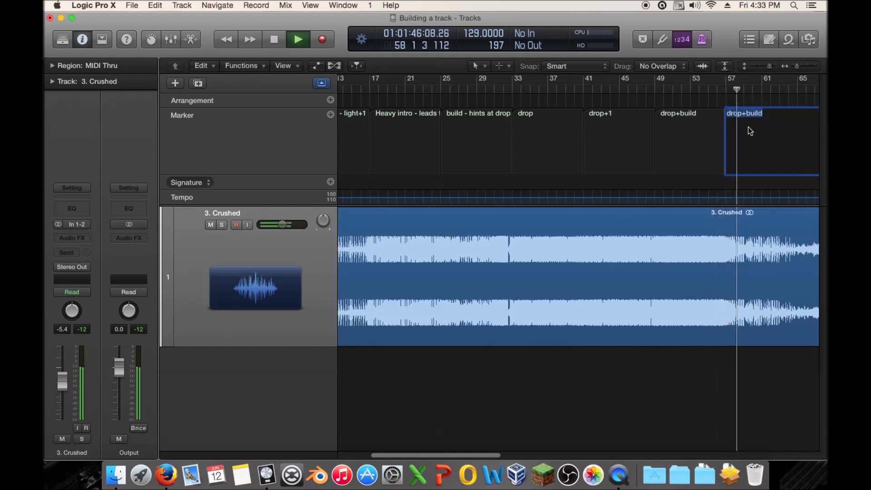
type("down")
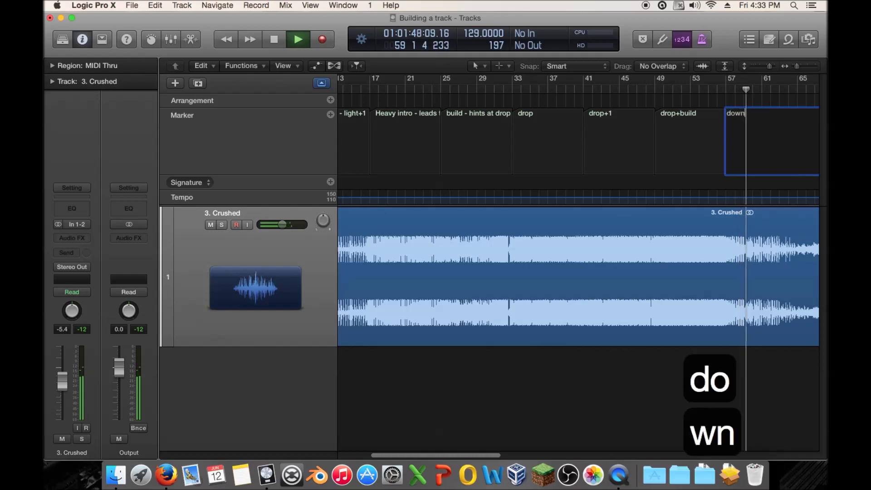
type("lift to break")
key("Return")
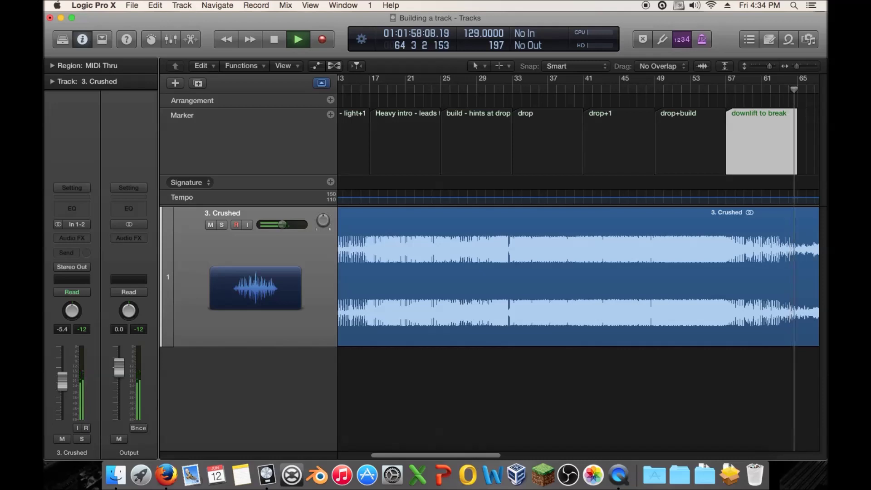
key("space")
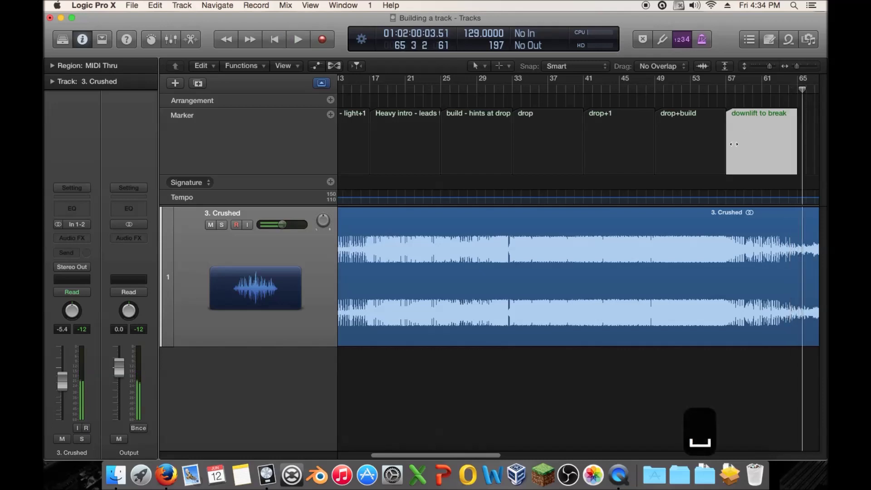
Step: Review the whole marked structure against the waveform, from the first intro marker to the downlift marker
scroll(371, 123, "left", 10)
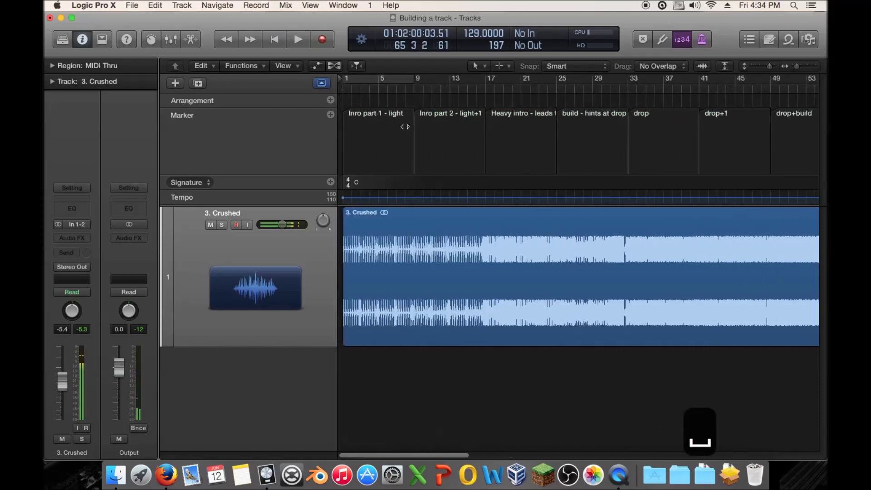
scroll(578, 272, "right", 10)
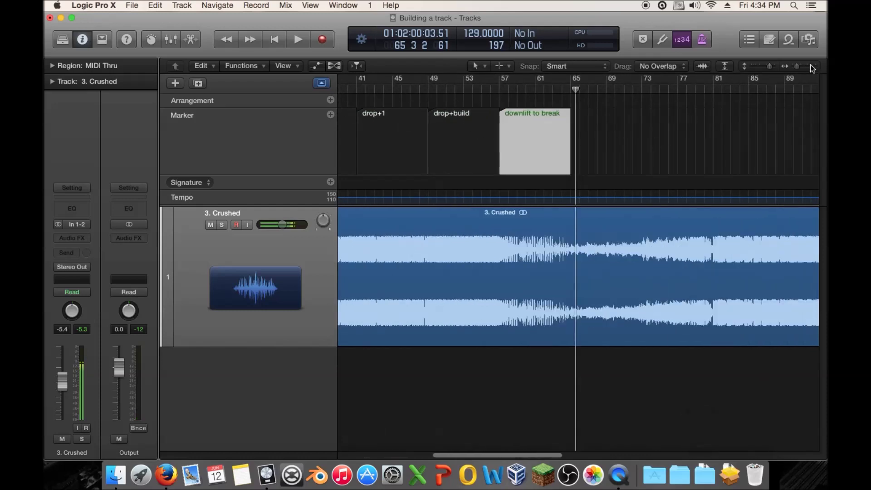
left_click_drag(795, 66, 793, 67)
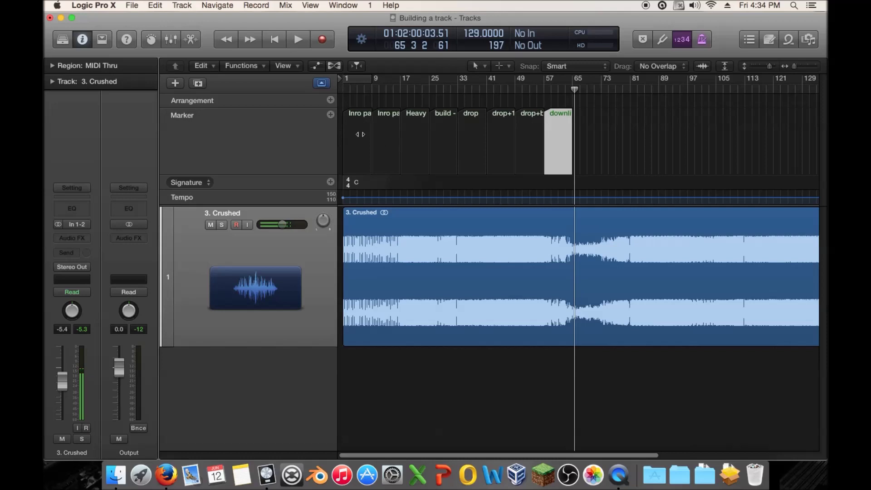
left_click_drag(795, 65, 797, 65)
scroll(617, 152, "left", 3)
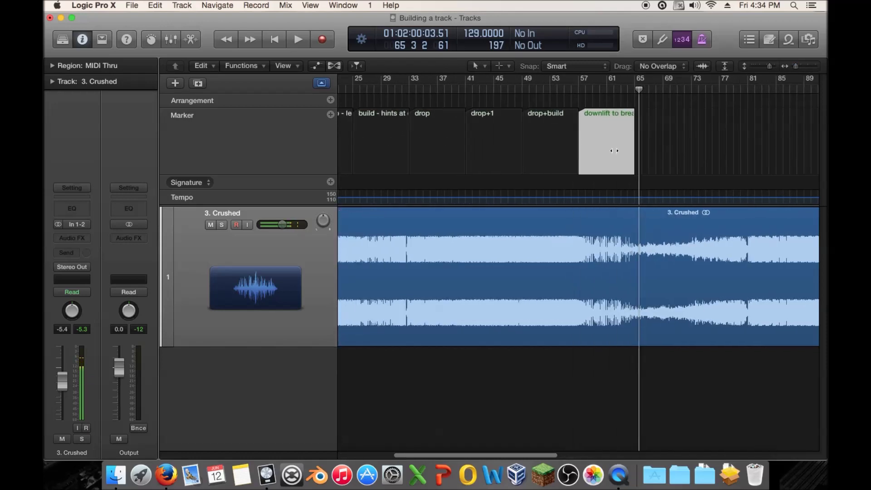
scroll(680, 153, "left", 3)
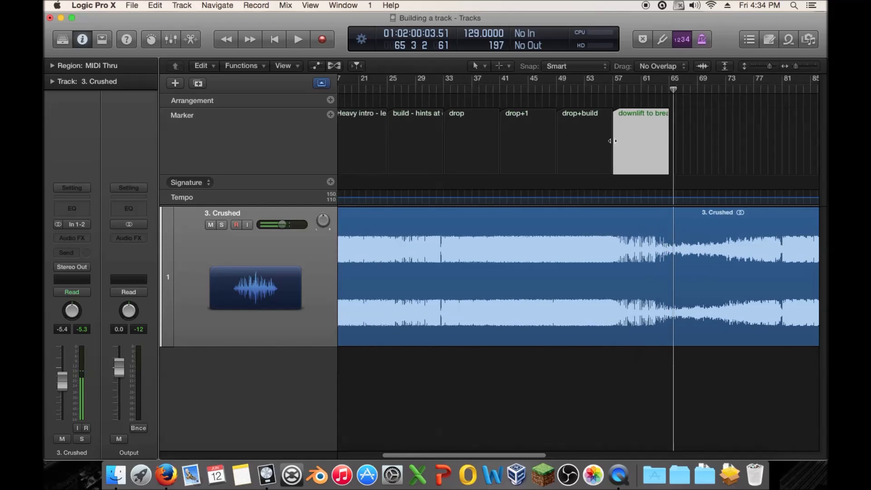
Step: Review the marked sections and play a short passage of the drop+build section from about bar 51
scroll(668, 129, "left", 10)
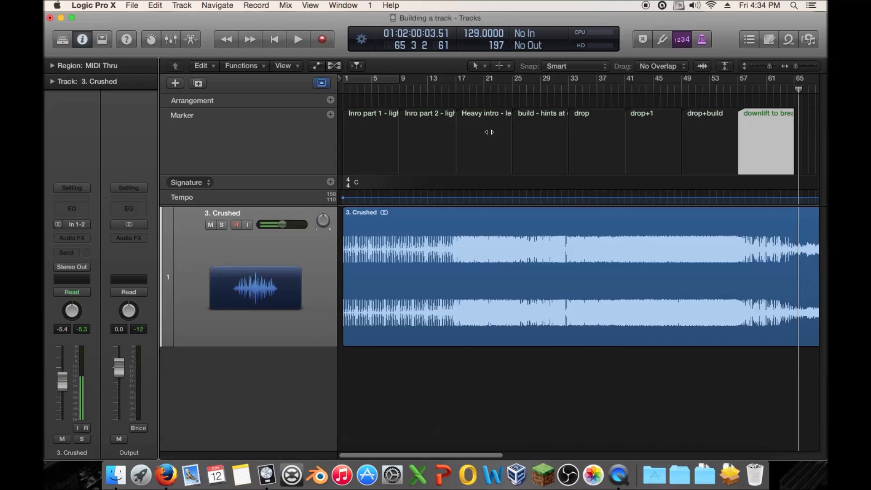
scroll(663, 153, "right", 7)
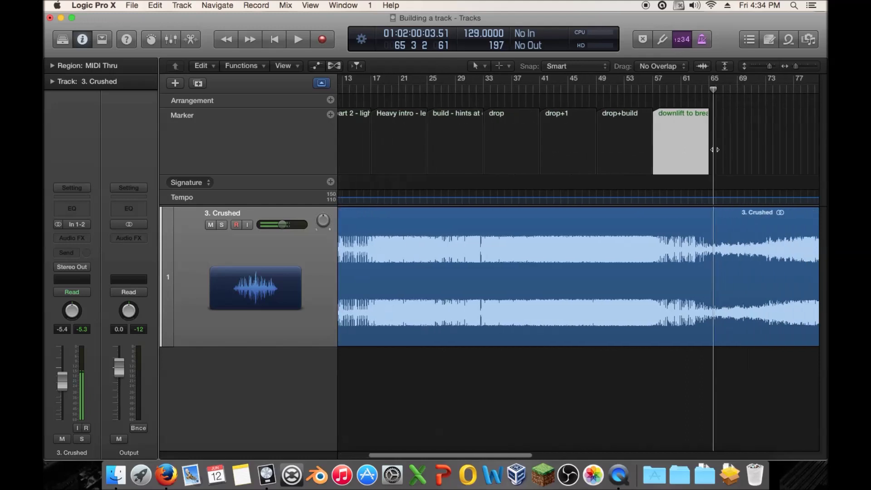
left_click_drag(590, 91, 611, 91)
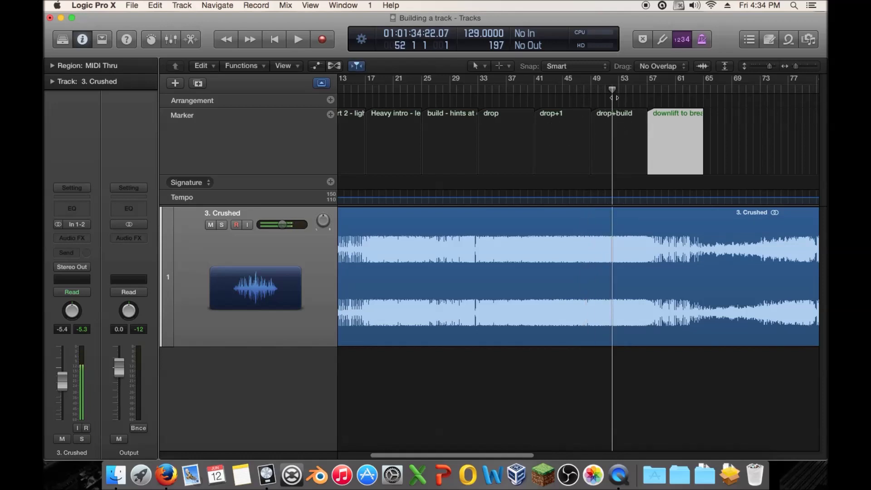
key("space")
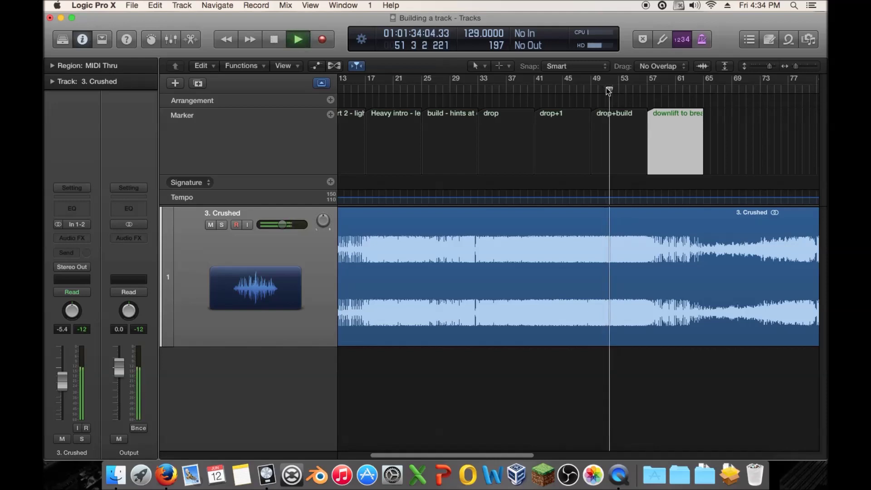
key("space")
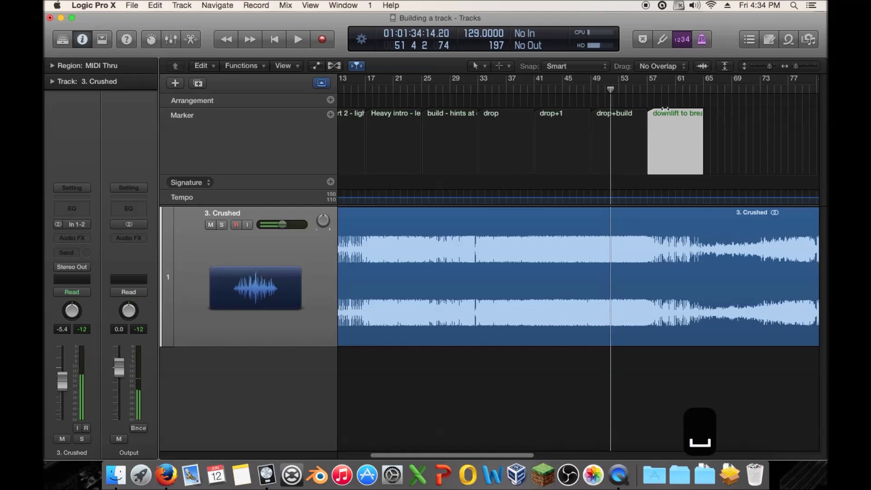
Step: Place the playhead at bar 57 and copy the "downlift to break" marker to bar 65
mouse_move(639, 87)
left_mouse_down()
mouse_move(655, 88)
mouse_move(647, 87)
left_mouse_up()
scroll(683, 108, "right", 3)
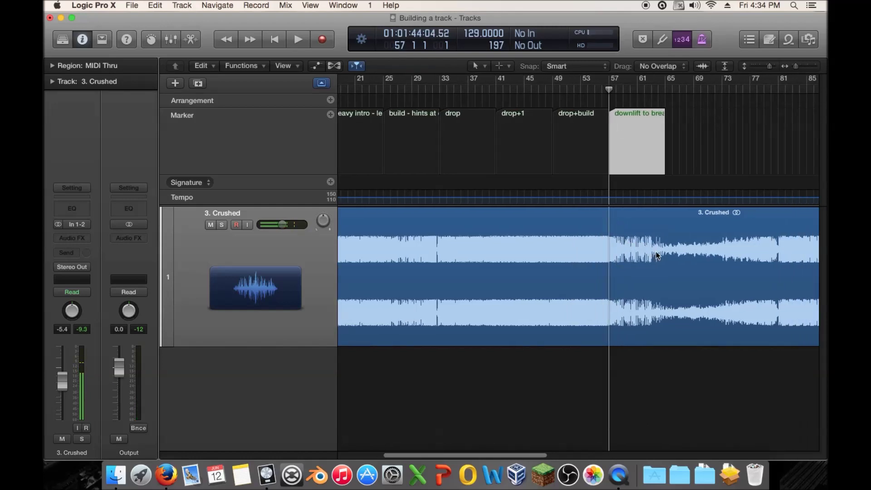
scroll(669, 138, "right", 2)
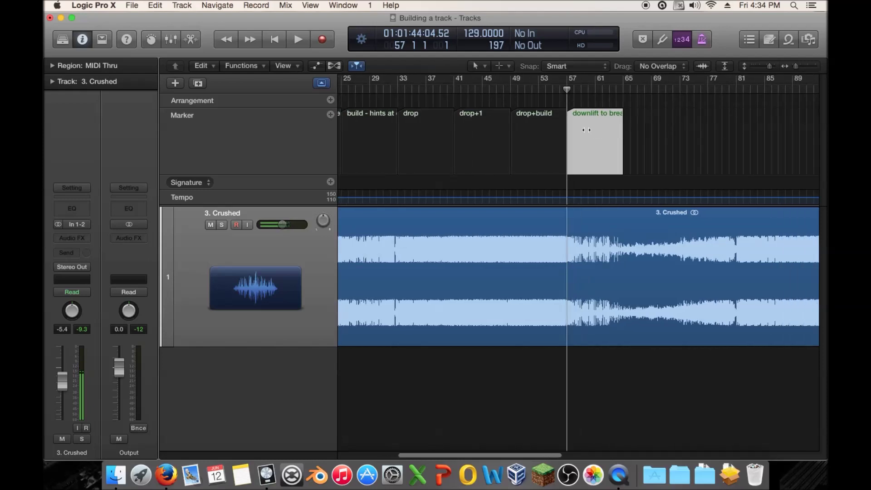
left_click_drag(592, 113, 706, 129)
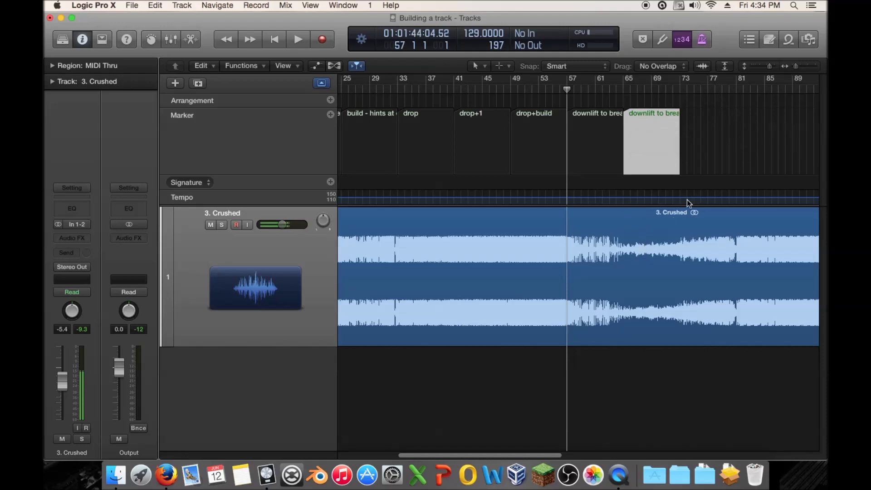
scroll(748, 168, "right", 2)
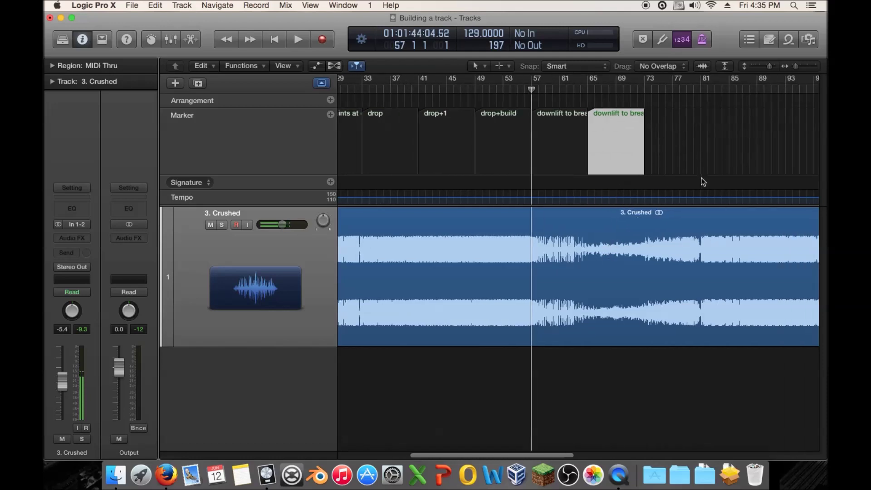
scroll(705, 152, "right", 3)
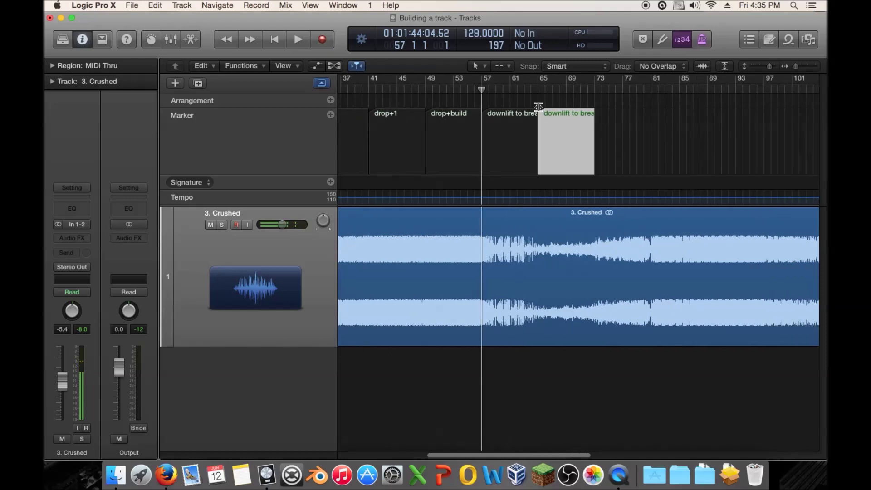
Step: Play the track from about bar 61 and name the marker at bar 65 "chill break"
double_click(517, 87)
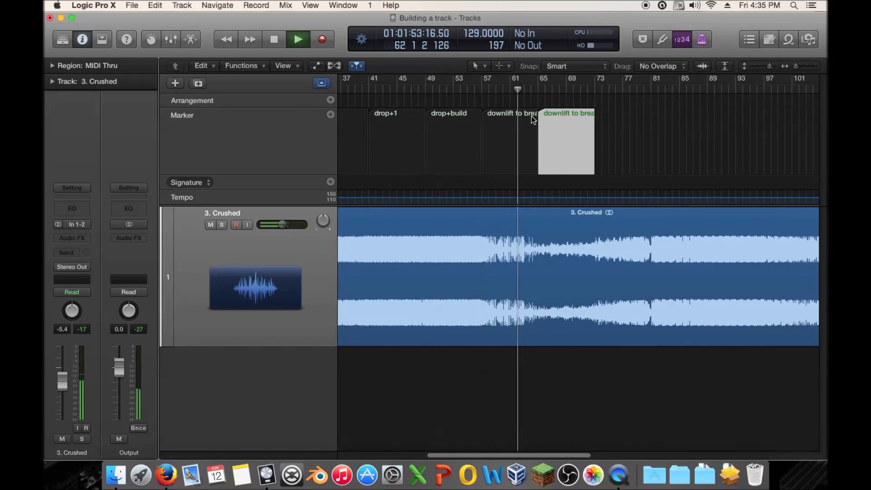
double_click(554, 138)
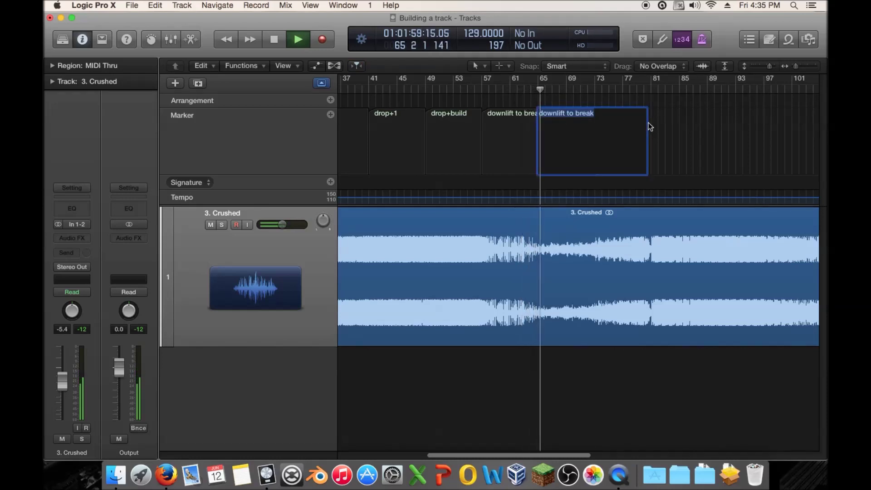
type("chill break")
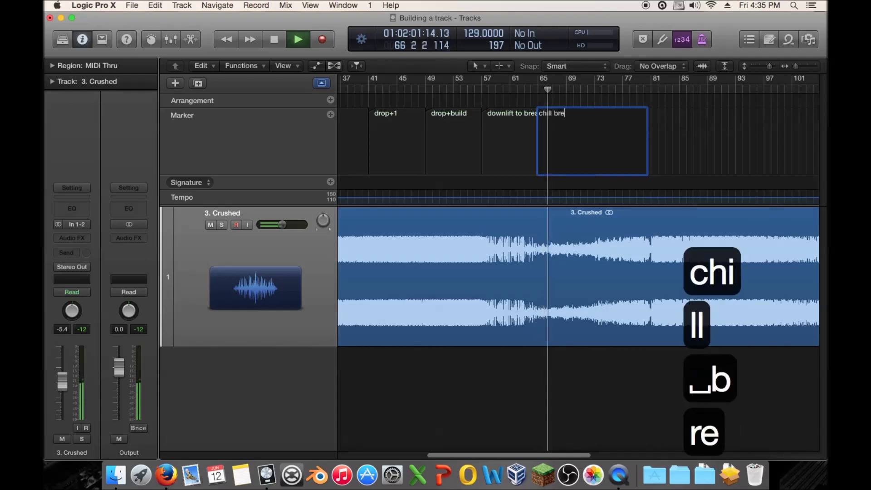
key("Return")
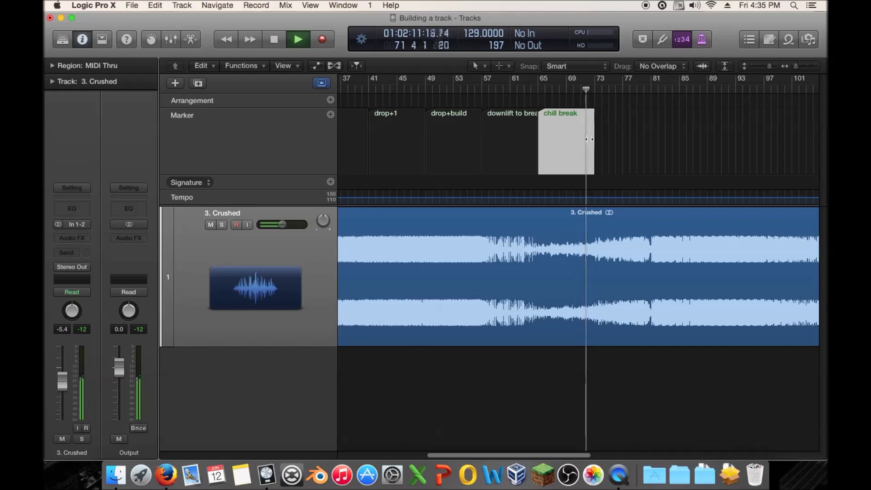
Step: Copy the chill break marker to bar 73 and name the copy "chill break+build"
left_click_drag(589, 140, 612, 137)
double_click(611, 136)
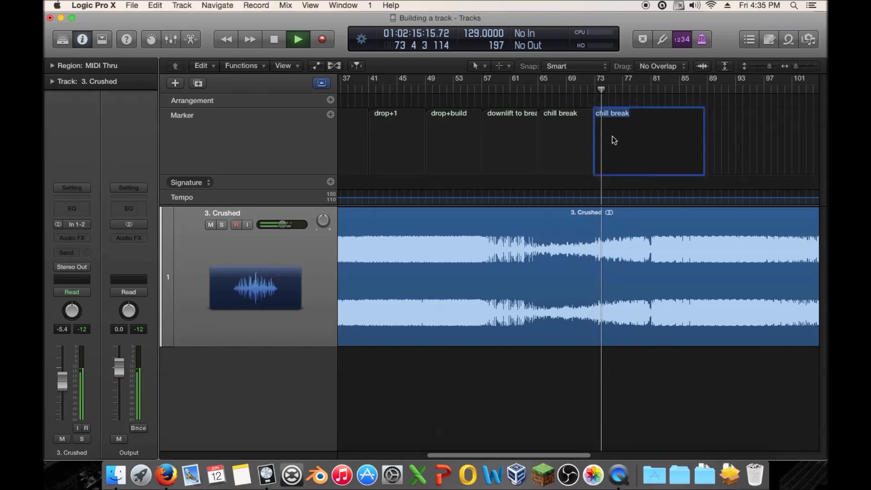
left_click(646, 126)
type("+")
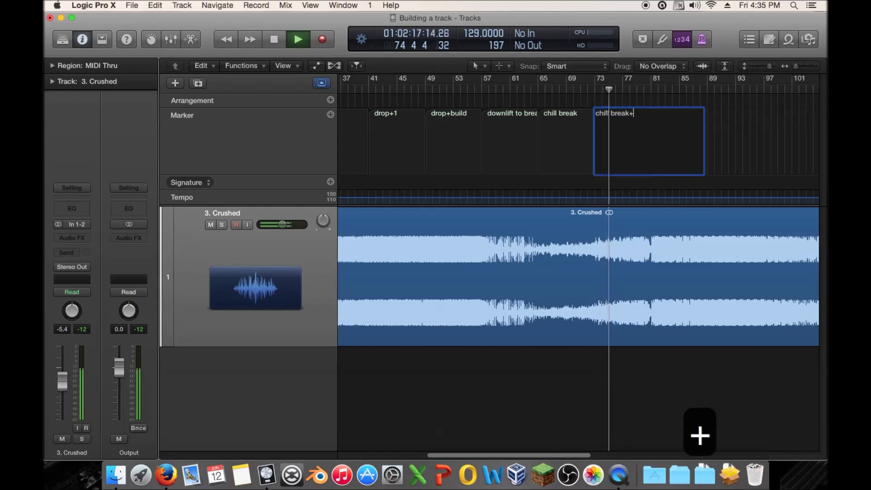
type("build")
key("Return")
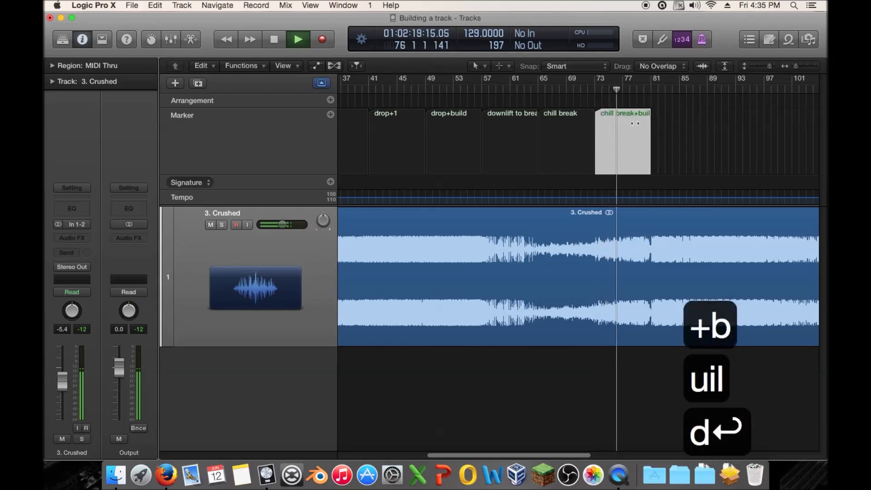
Step: Insert "light" before "build" in the name of the marker at bar 73, with spaces around the word
double_click(633, 116)
left_click(633, 115)
type("light")
key("Return")
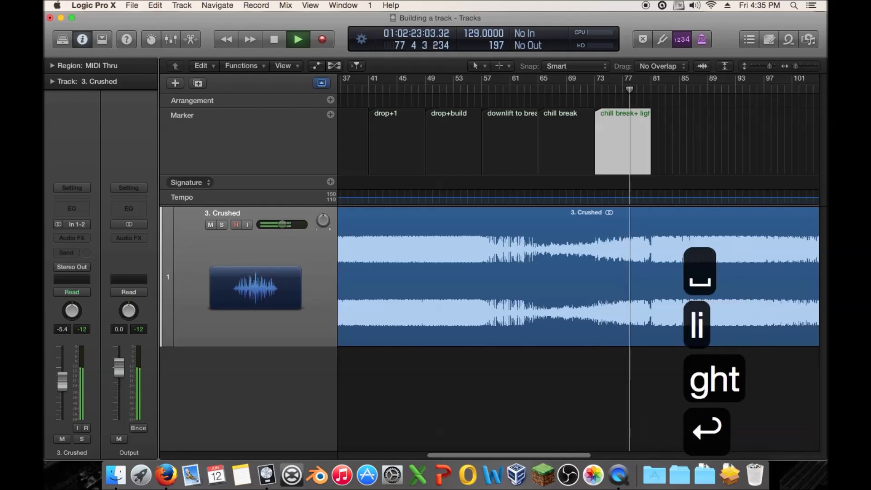
double_click(640, 119)
left_click(648, 114)
left_click(730, 132)
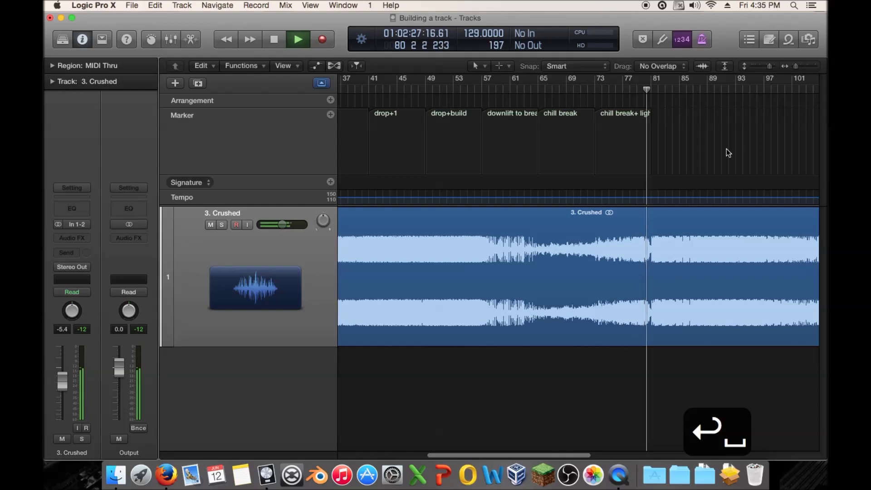
Step: Copy the chill break marker to bar 81 and name the copy "heavy break"
mouse_move(562, 141)
left_mouse_down()
mouse_move(689, 146)
mouse_move(668, 146)
left_mouse_up()
double_click(673, 114)
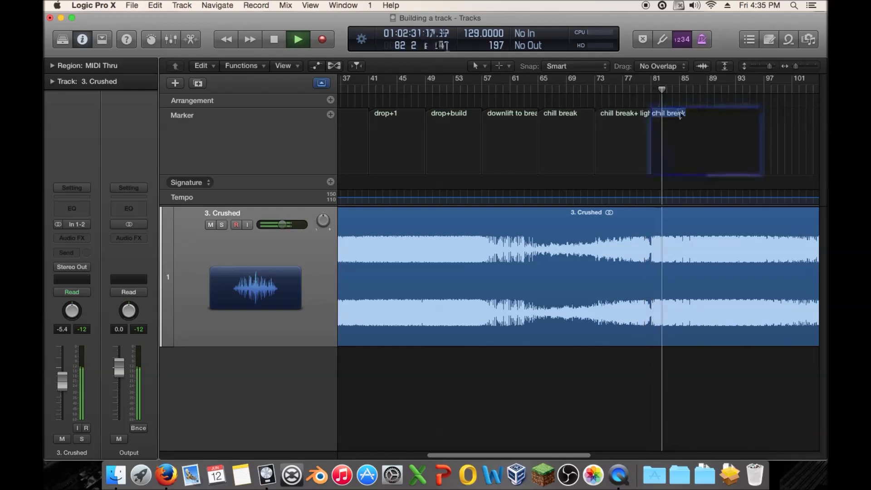
type("hea")
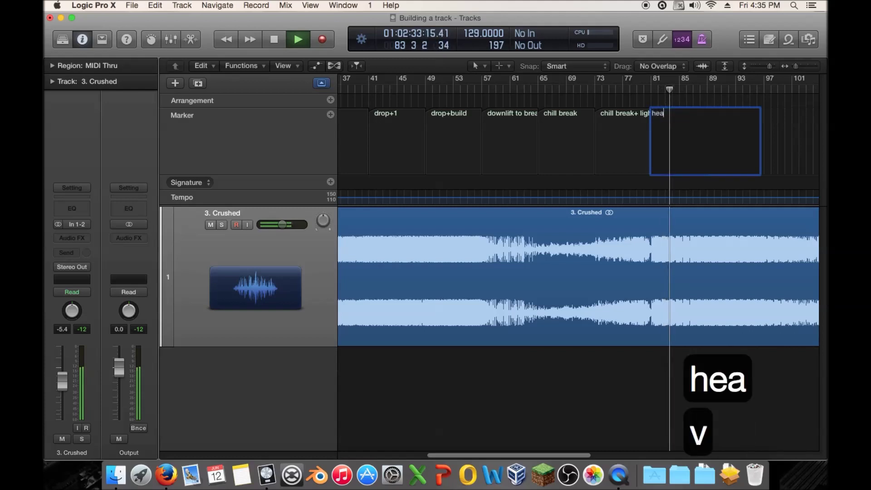
type("vy break")
key("Return")
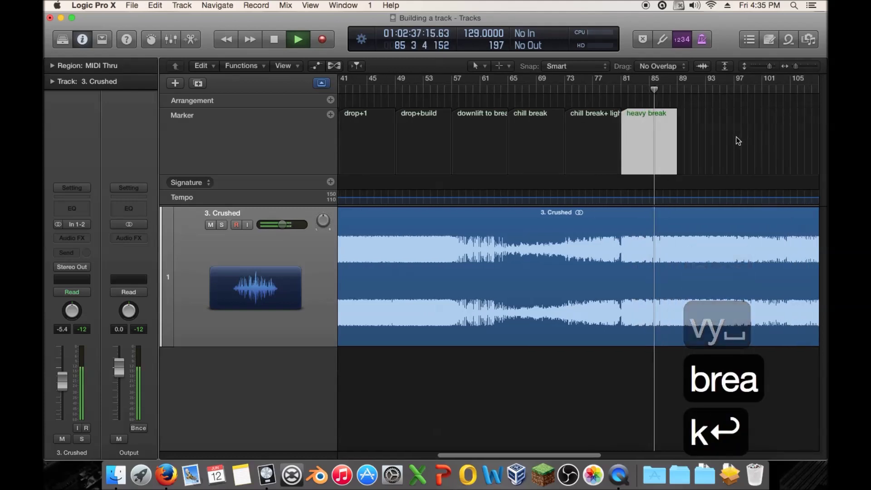
Step: Stop playback, place the playhead at bar 85 and shorten the heavy break marker to end there
key("space")
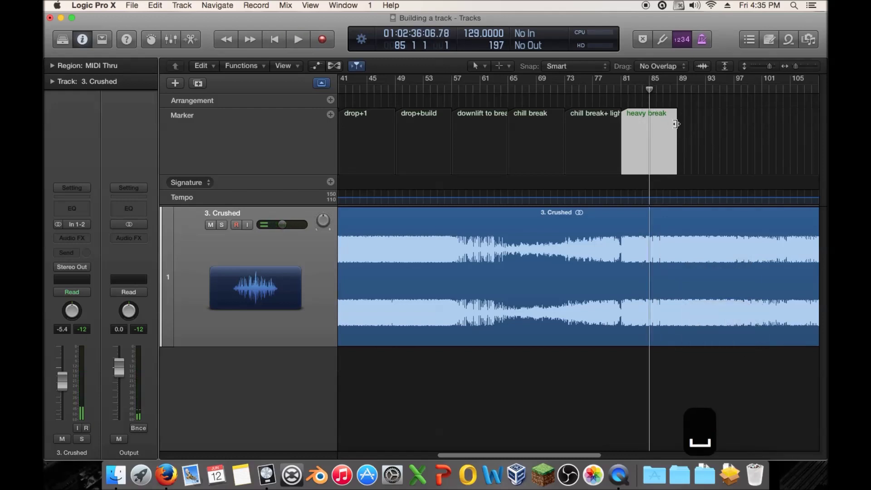
mouse_move(639, 94)
left_mouse_down()
mouse_move(628, 91)
mouse_move(648, 91)
left_mouse_up()
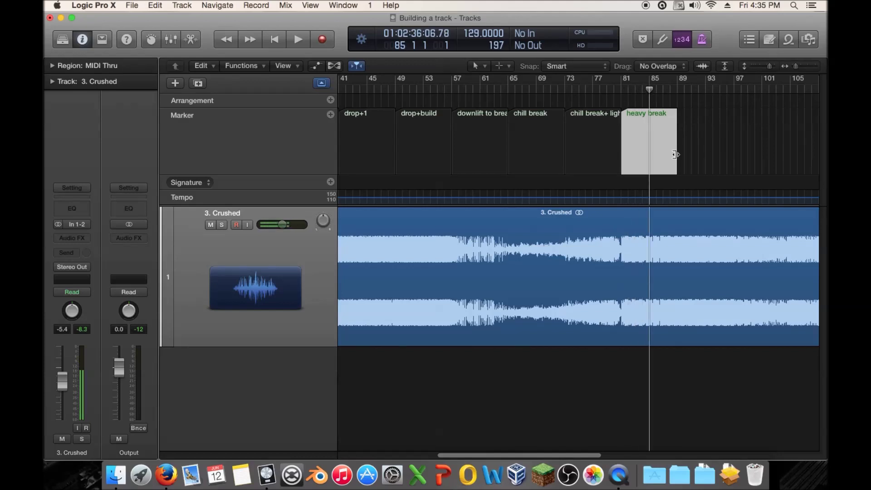
left_click_drag(677, 170, 649, 168)
Step: Copy the shortened heavy break marker to bar 85 and name the copy "heavy break+1"
mouse_move(635, 117)
left_mouse_down()
mouse_move(687, 126)
mouse_move(660, 126)
left_mouse_up()
double_click(662, 124)
type("break")
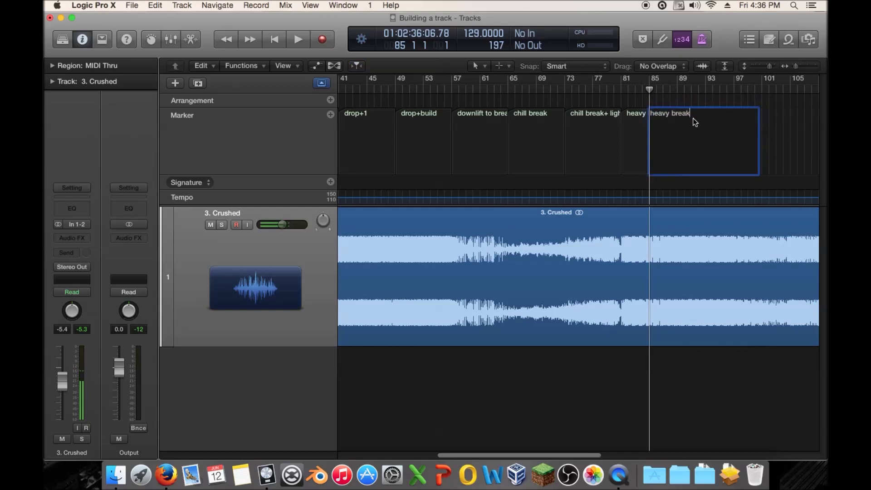
key("Return")
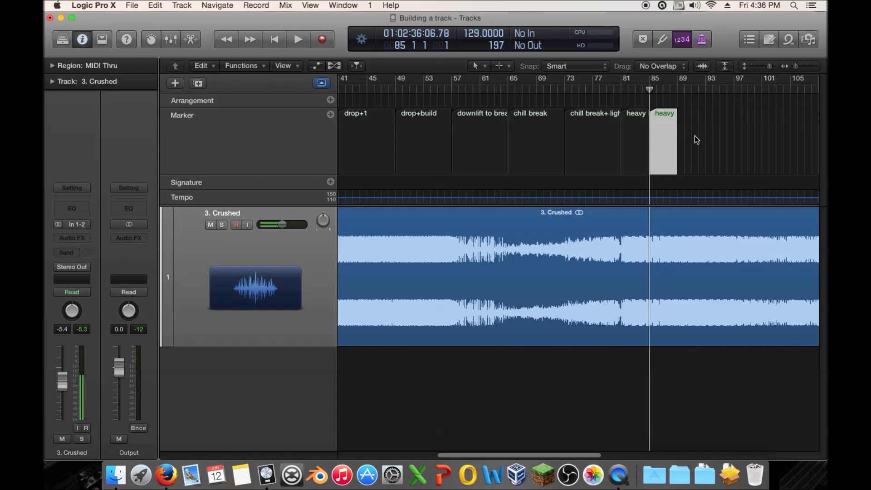
Step: Play the track from bar 85, copy the heavy break+1 marker to bar 89 and name the copy "heavy break+melody"
scroll(689, 132, "right", 2)
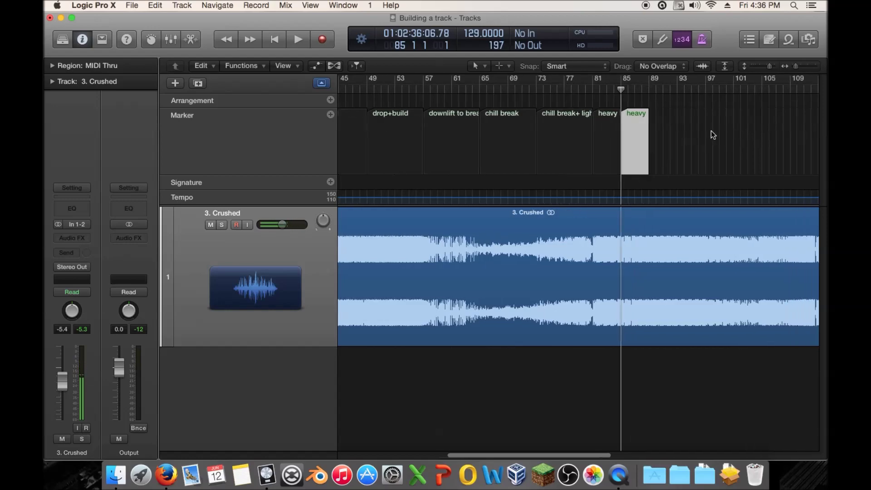
mouse_move(795, 66)
left_mouse_down()
mouse_move(814, 67)
mouse_move(795, 66)
left_mouse_up()
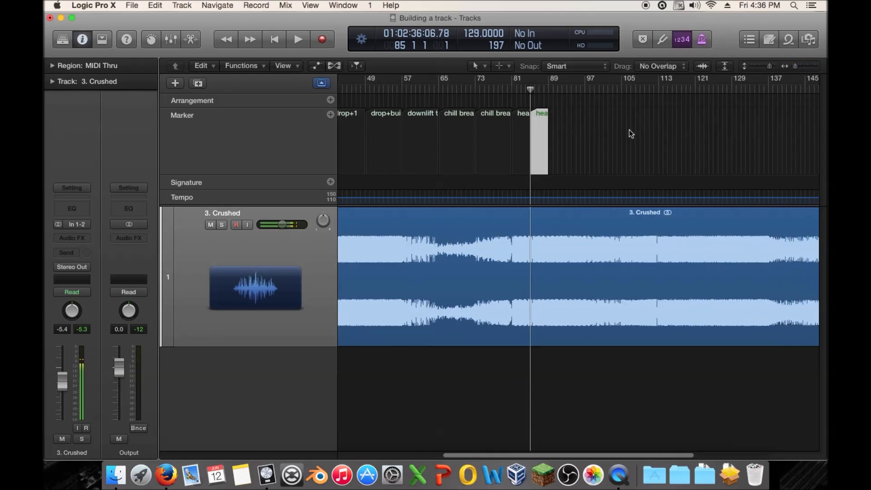
key("space")
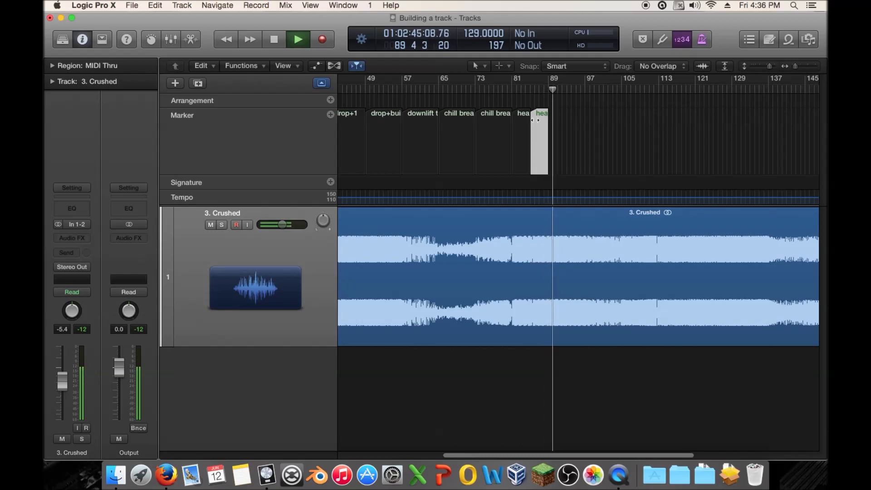
left_click_drag(539, 119, 558, 124)
double_click(559, 122)
left_click(599, 117)
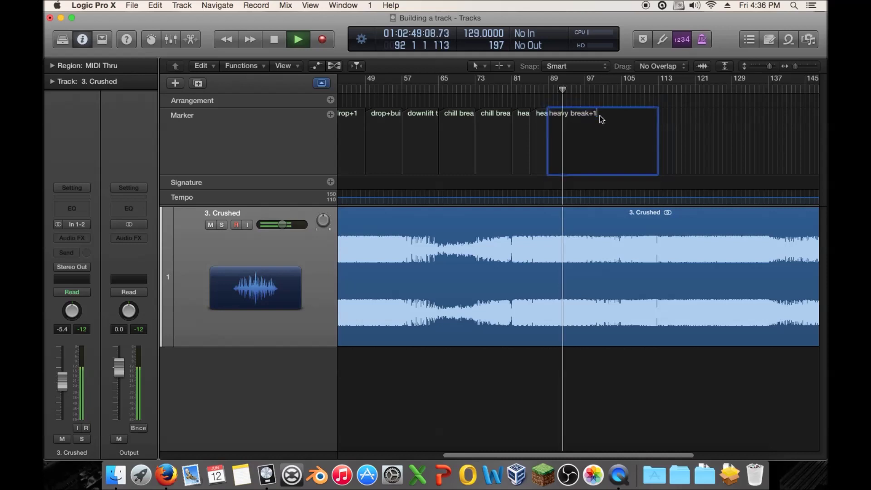
key("BackSpace")
type("melody")
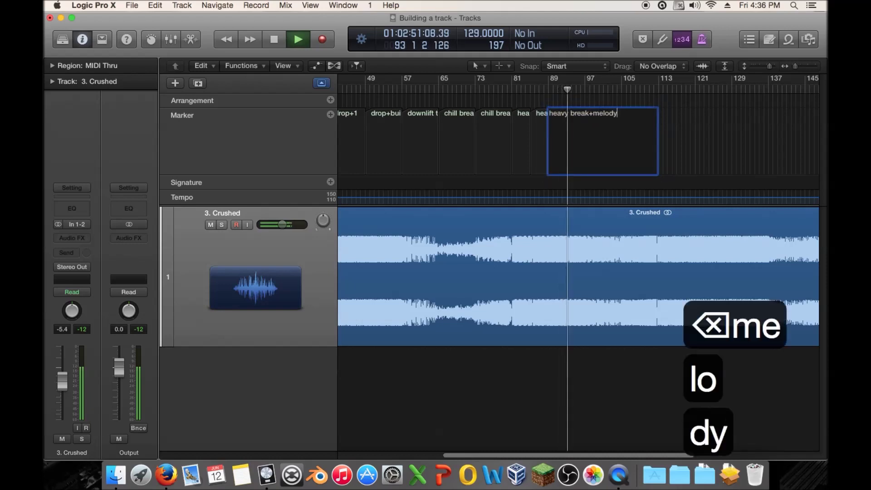
key("Return")
Step: Extend the heavy break+melody marker so that it ends at bar 97
mouse_move(563, 150)
left_mouse_down()
mouse_move(573, 171)
mouse_move(583, 173)
left_mouse_up()
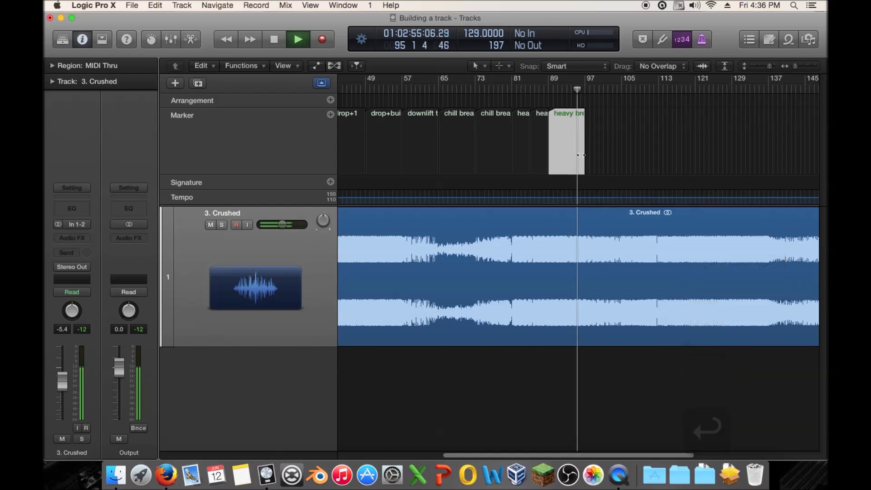
double_click(572, 147)
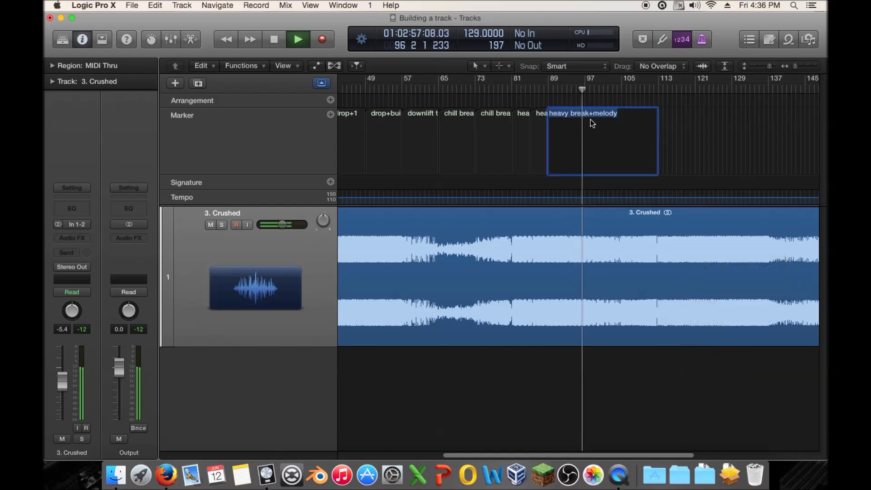
left_click(673, 142)
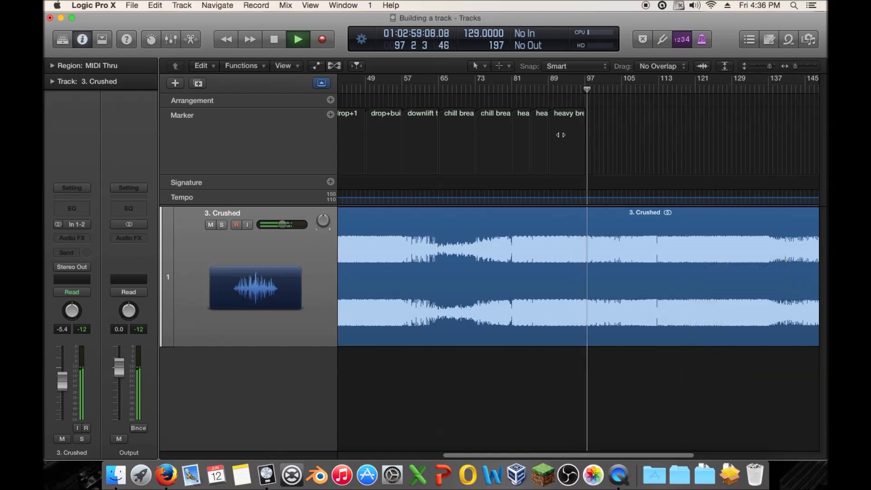
Step: Copy the heavy break+melody marker to bar 97 and name the copy "break style build"
left_click_drag(561, 134, 594, 131)
double_click(606, 119)
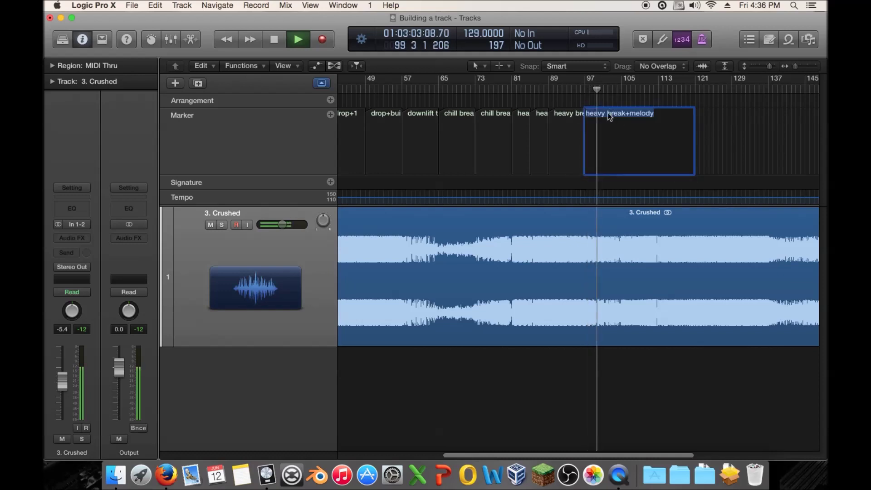
key("BackSpace")
key("BackSpace")
key("BackSpace")
key("BackSpace")
key("BackSpace")
key("BackSpace")
key("BackSpace")
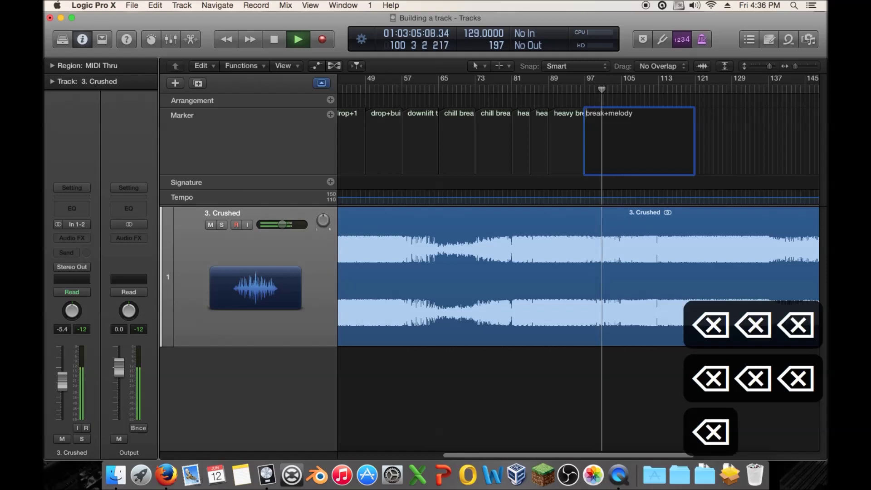
left_click_drag(631, 114, 604, 115)
type("style build")
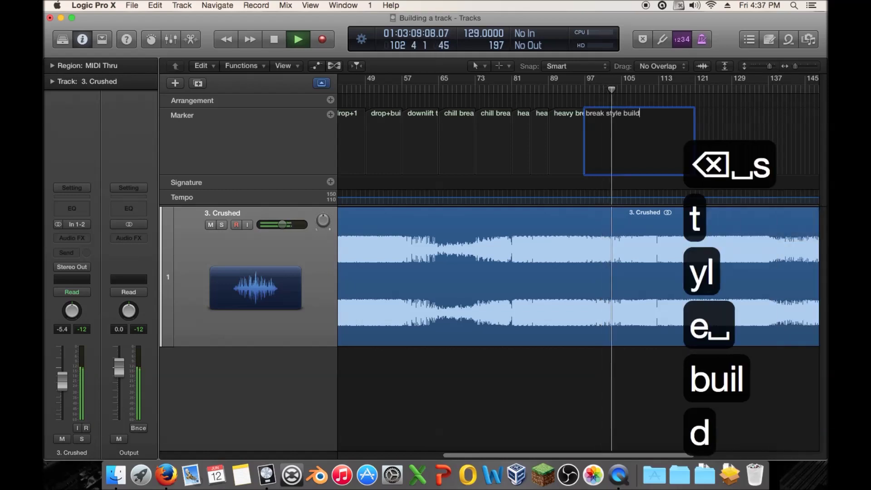
key("Return")
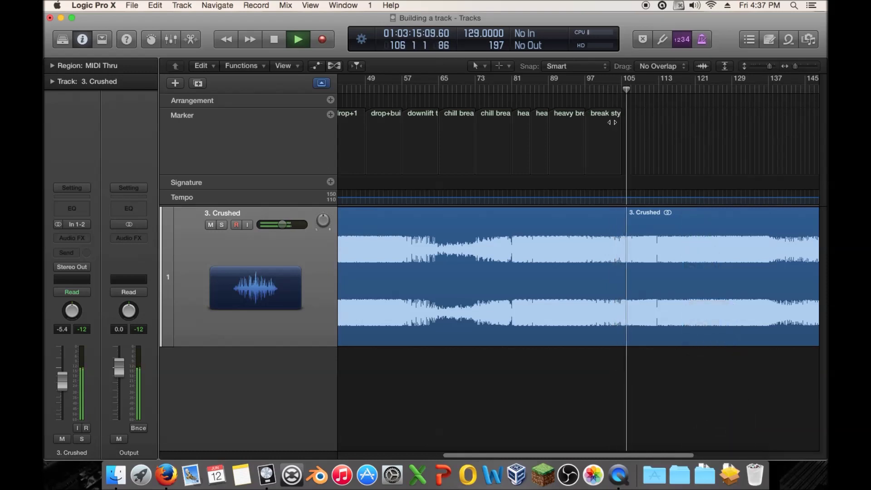
Step: Copy the break style build marker to bar 105, name the copy "build" and stop playback
left_click_drag(600, 114, 628, 113)
double_click(646, 114)
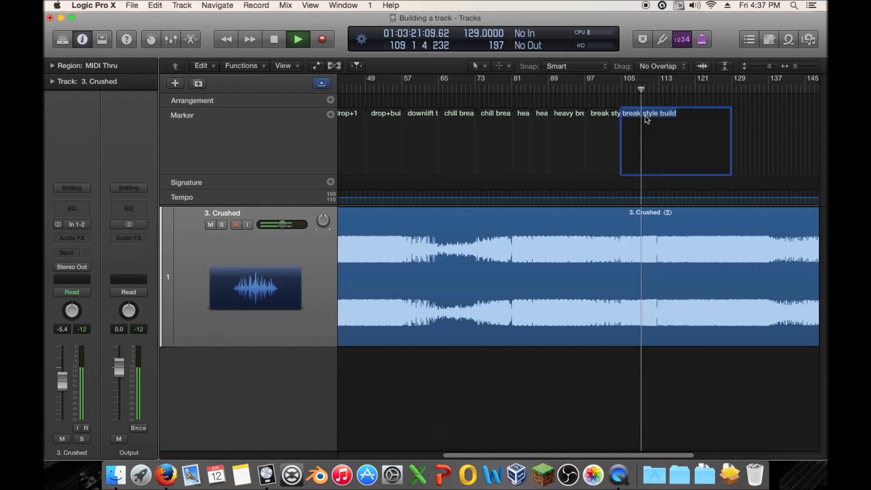
type("build")
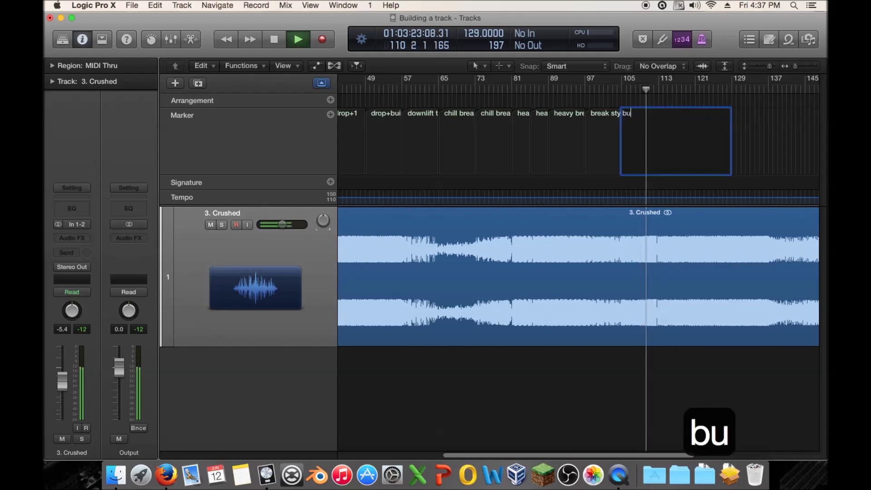
key("Return")
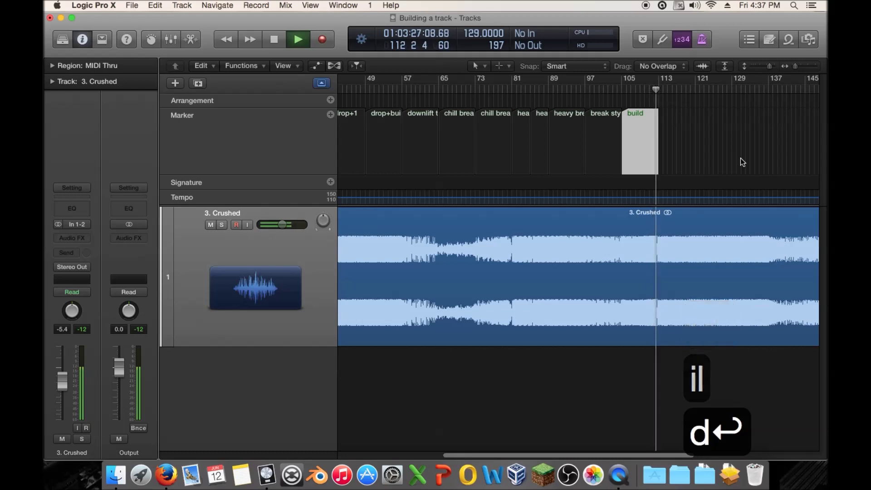
left_click(683, 152)
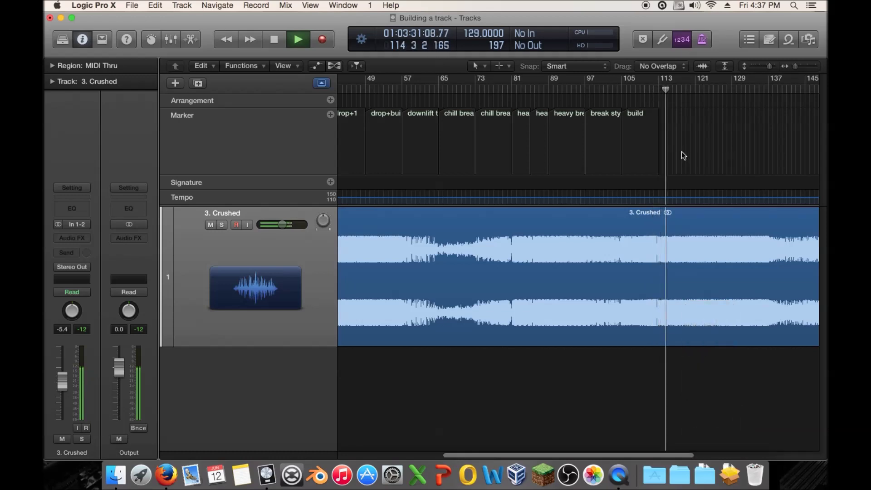
key("space")
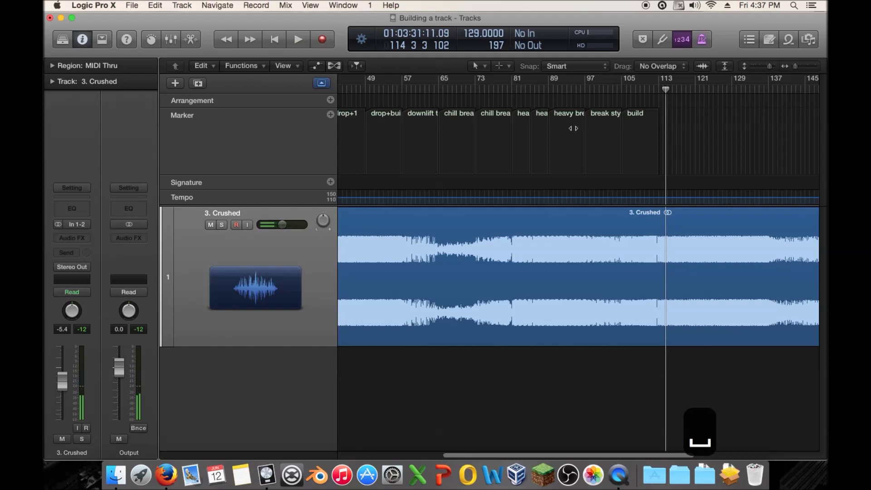
Step: Listen to the heavy break+1 section from bar 85 and the heavy break+melody section from bar 90 to compare them
scroll(733, 136, "right", 3)
scroll(733, 136, "left", 5)
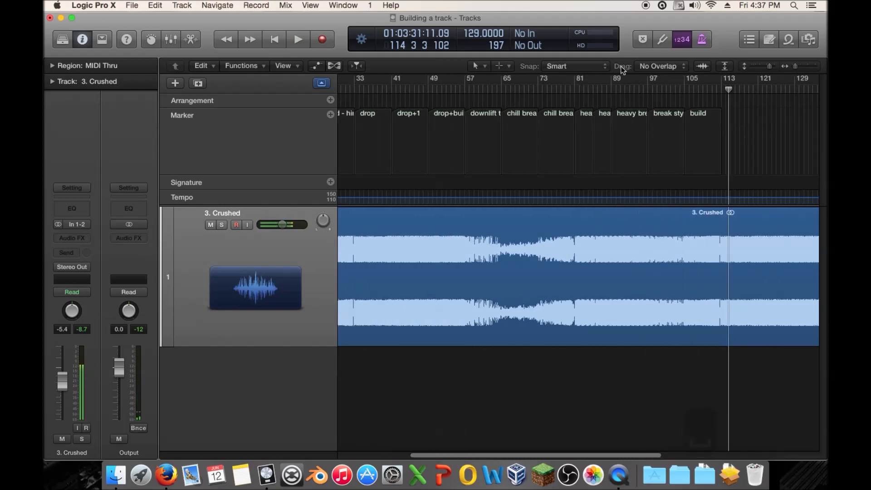
left_click_drag(638, 88, 616, 91)
left_click_drag(795, 66, 801, 64)
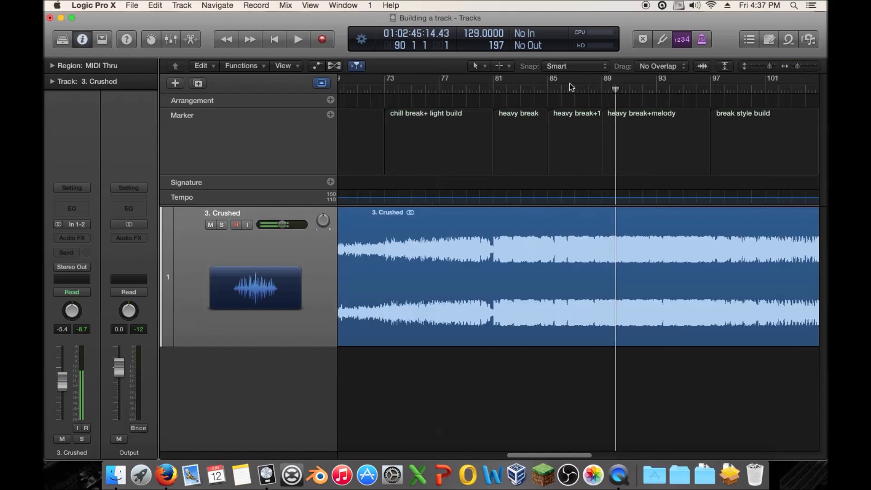
left_click(557, 88)
key("space")
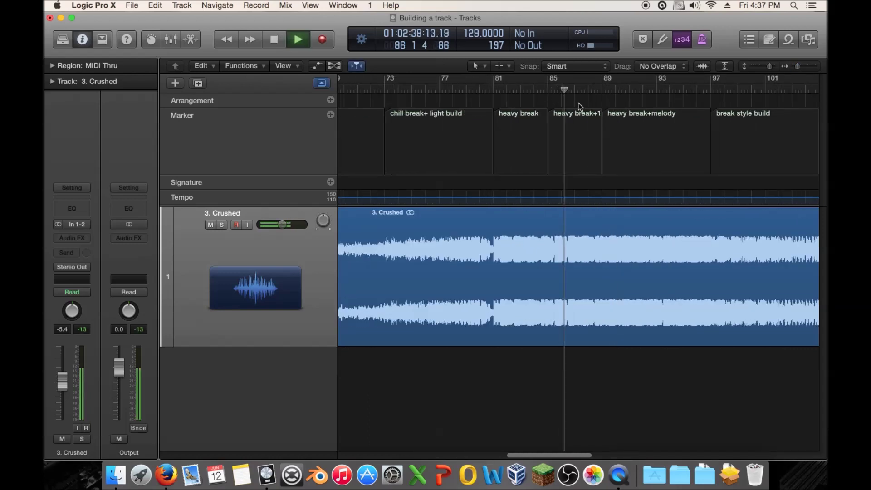
left_click(618, 89)
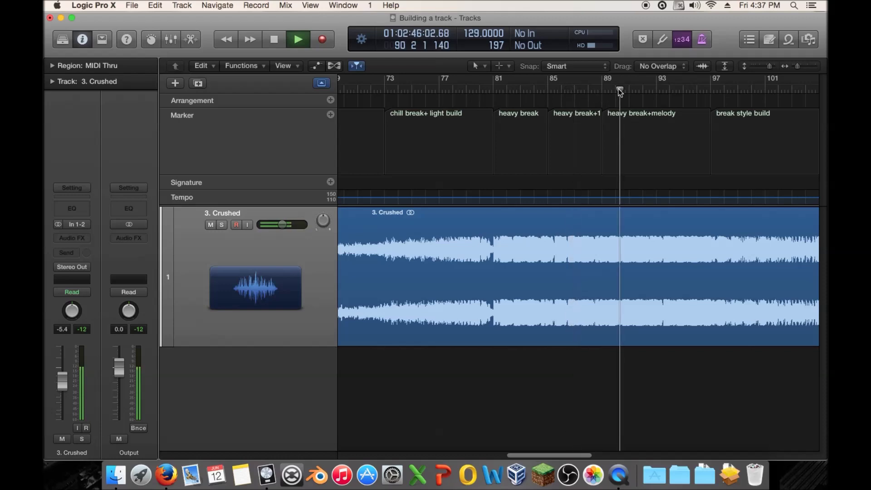
key("space")
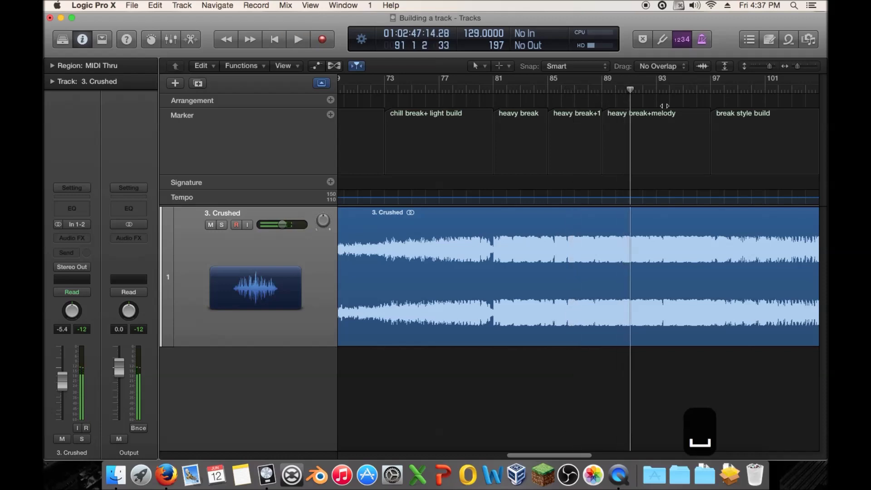
scroll(660, 102, "right", 5)
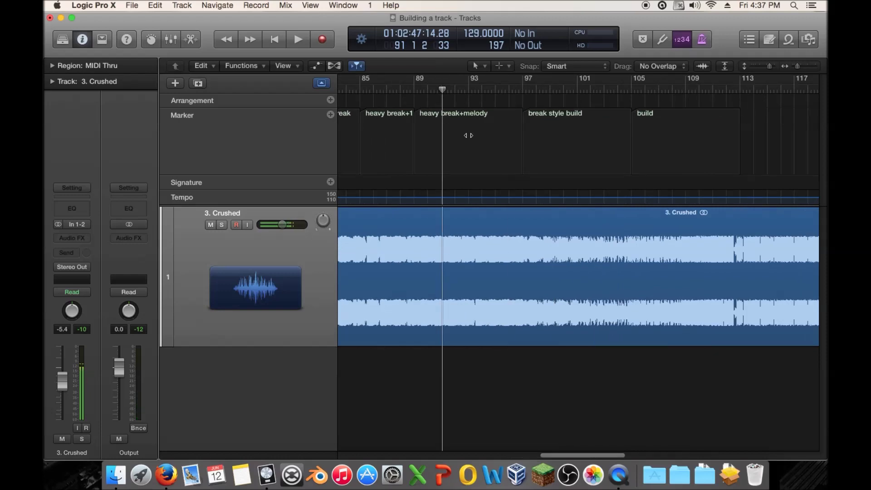
scroll(453, 124, "left", 5)
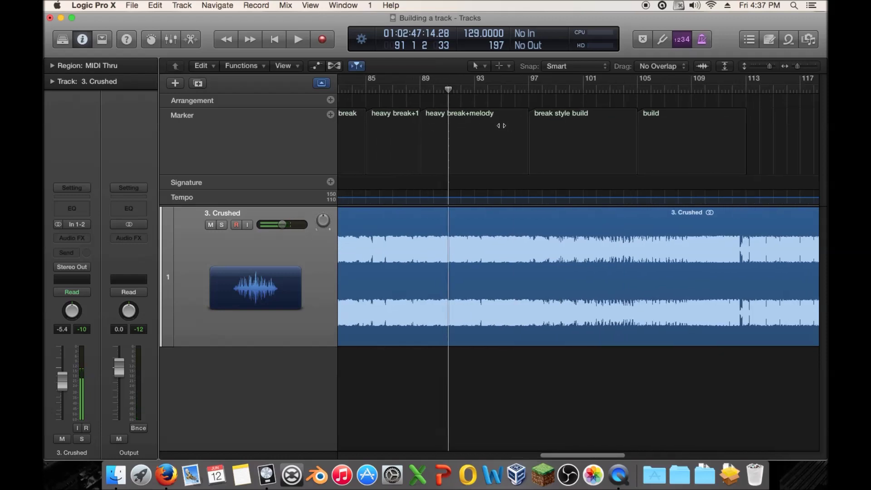
Step: Rename the heavy break marker at bar 81 as "heavy break - just chord progression"
double_click(519, 122)
type("- ")
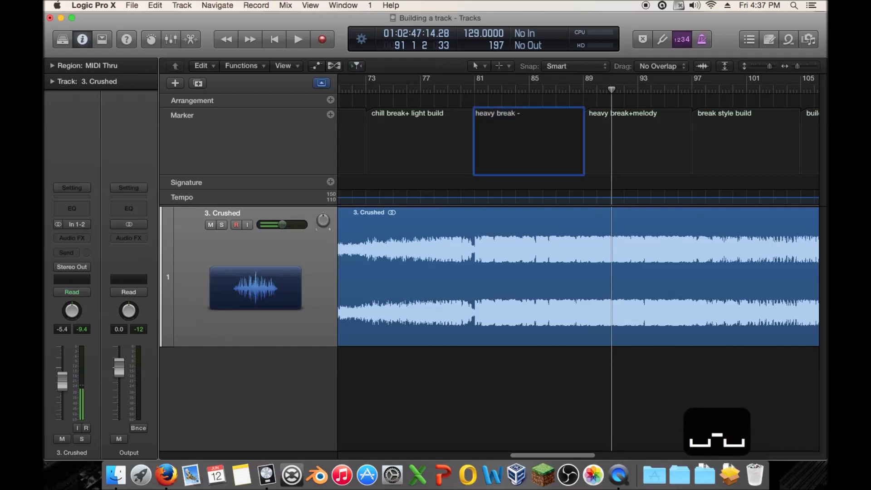
type("just chord pro")
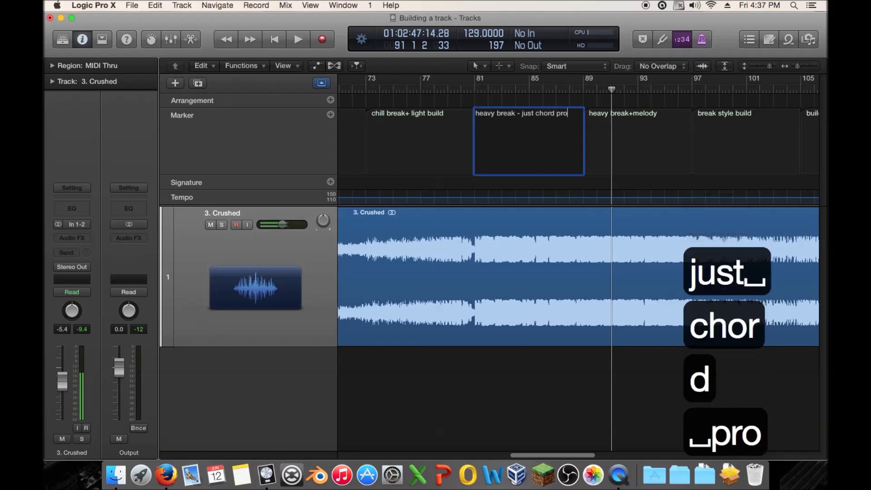
type("gression")
key("Return")
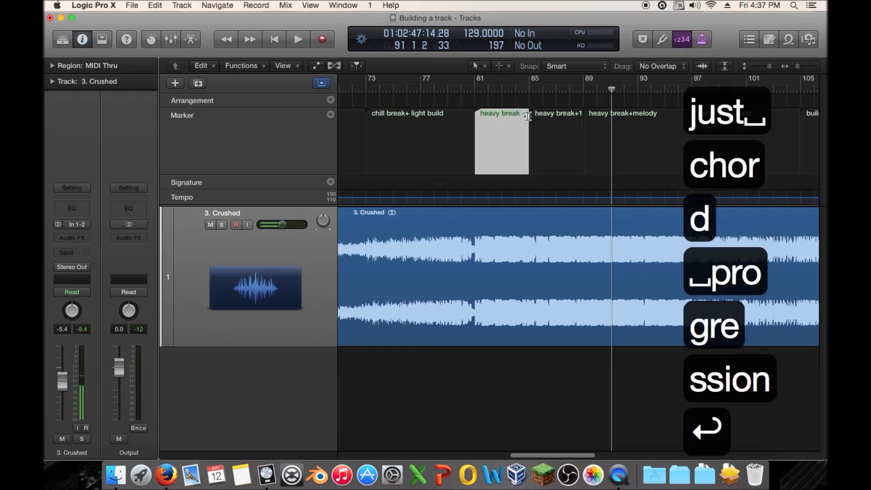
Step: Stop KeyCastr's keystroke casting and deselect the marker at bar 81
left_click(679, 6)
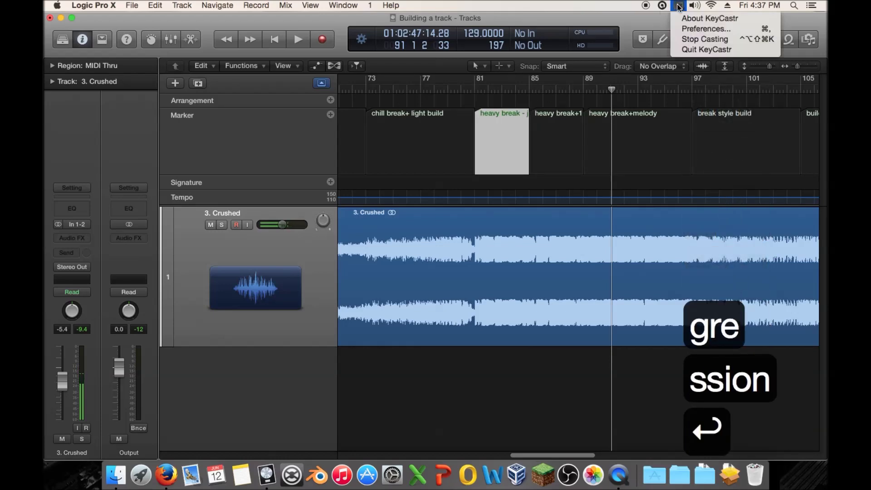
left_click(707, 40)
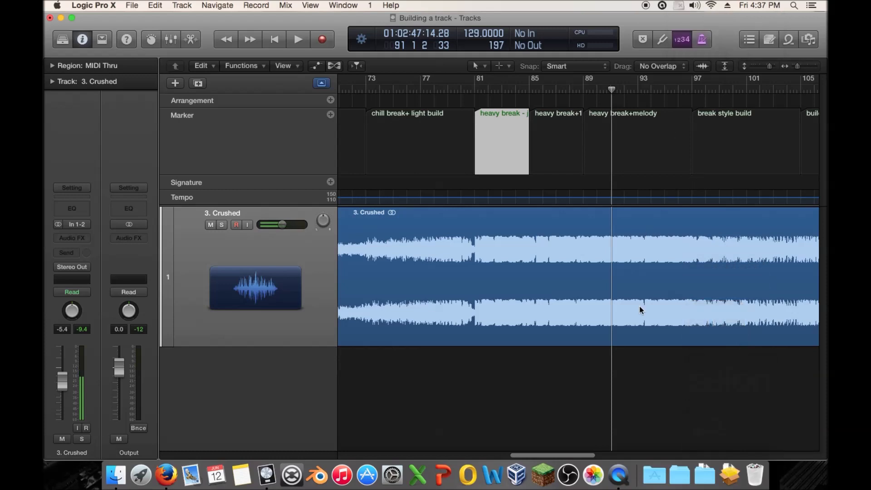
left_click(639, 373)
Step: Place the playhead at bar 89, check the full name of the marker at bar 81 and select the heavy break+1 marker
scroll(516, 194, "right", 2)
scroll(499, 128, "right", 3)
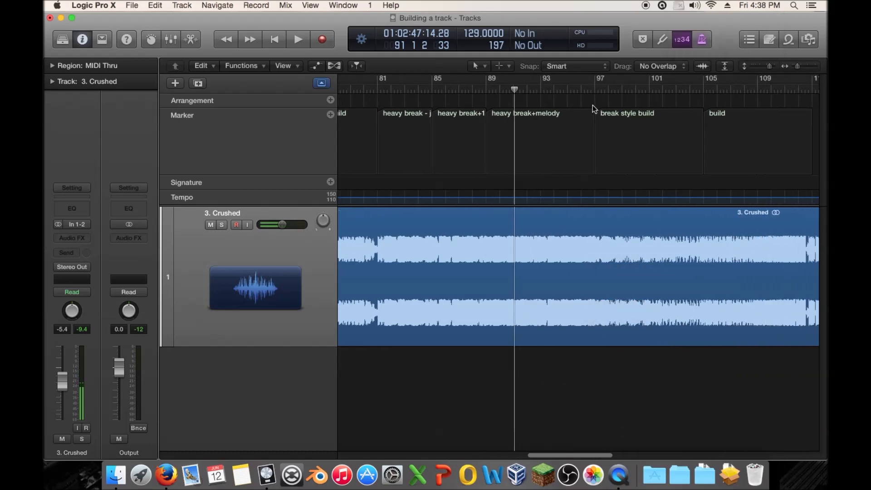
scroll(531, 101, "right", 3)
left_click(435, 88)
scroll(499, 103, "left", 3)
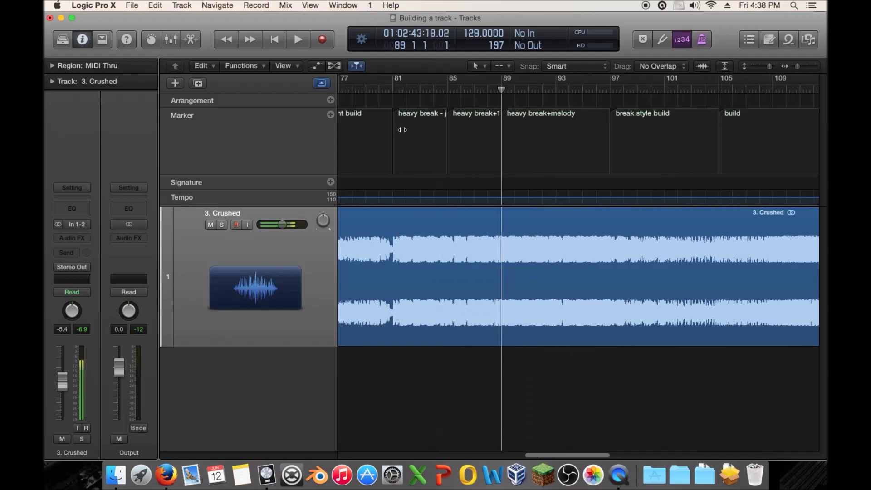
double_click(431, 126)
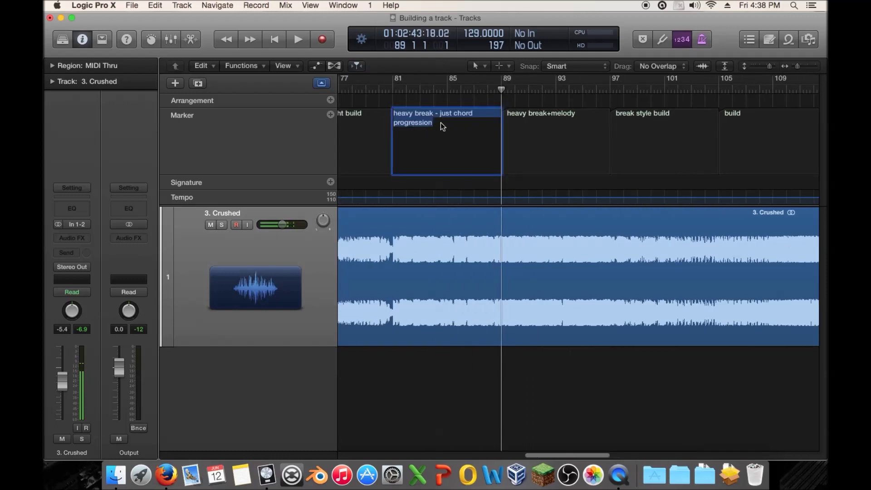
left_click(441, 127)
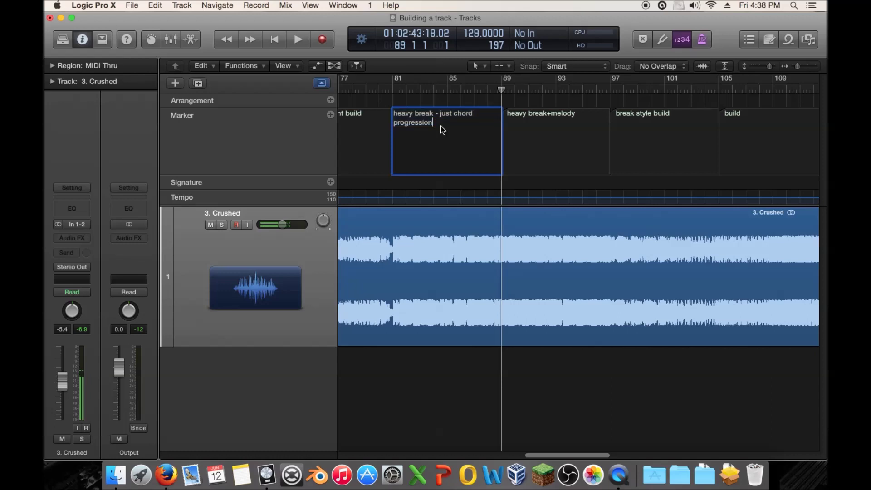
left_click(542, 131)
left_click(458, 128)
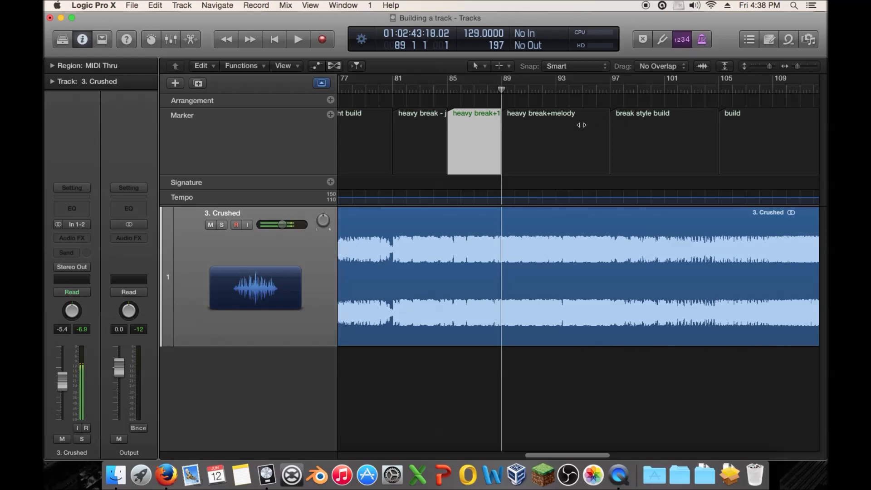
Step: Listen to the start of the break style build section around bar 97, stopping and resuming playback
scroll(599, 124, "right", 5)
left_click_drag(498, 90, 486, 89)
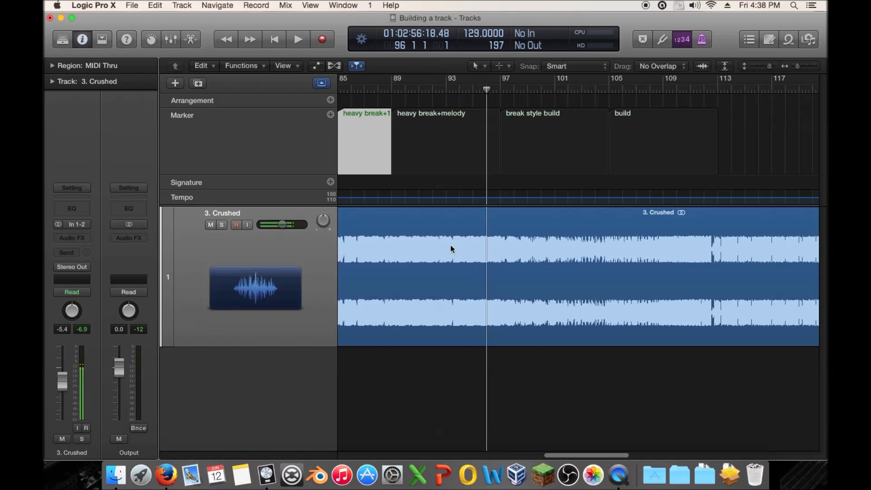
left_click(500, 90)
key("space")
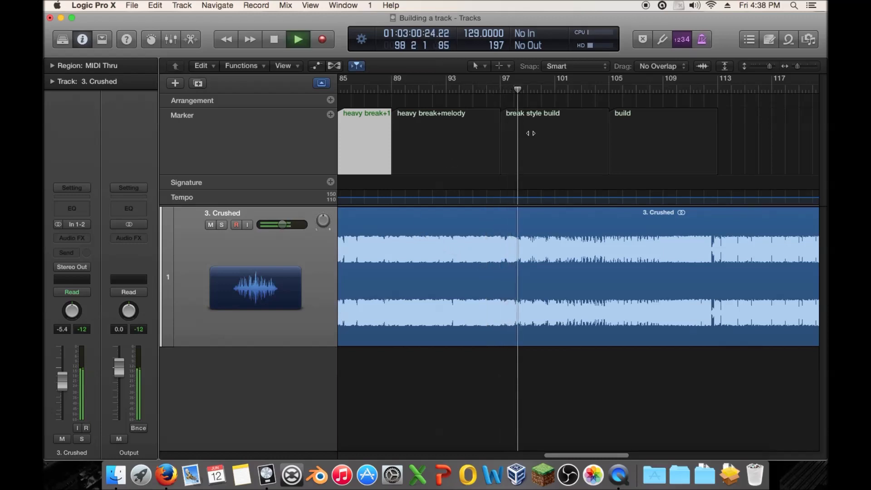
key("space")
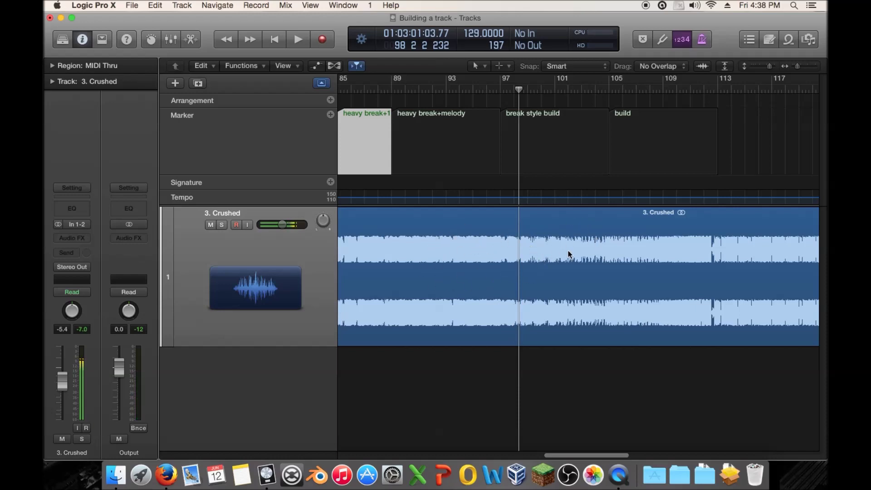
double_click(485, 88)
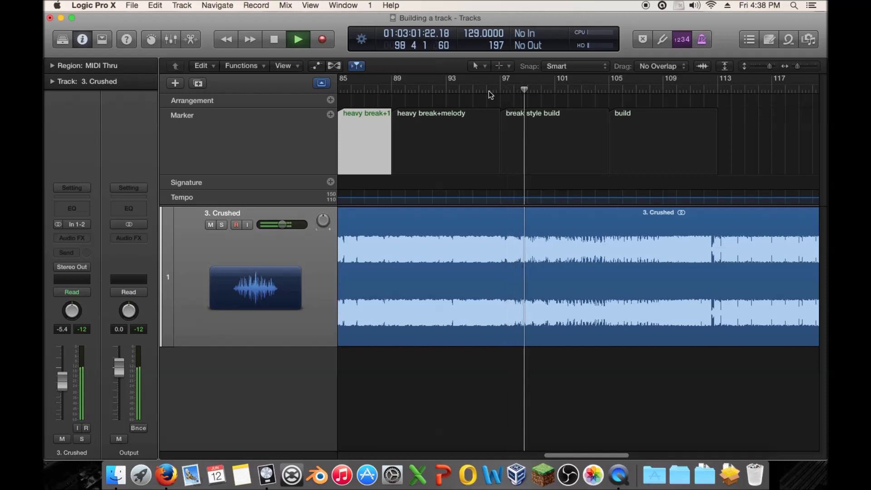
key("space")
Step: Rename the break style build marker as "break style build -drop kick"
double_click(584, 119)
type("-drop kick")
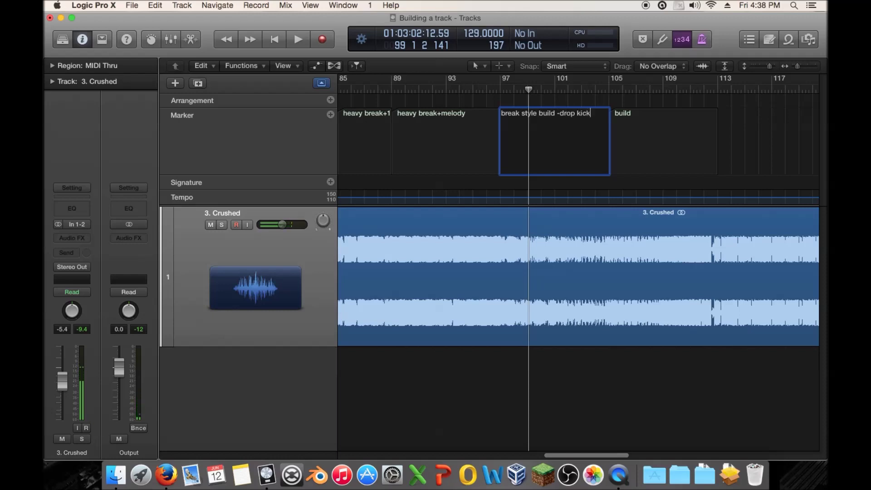
key("Return")
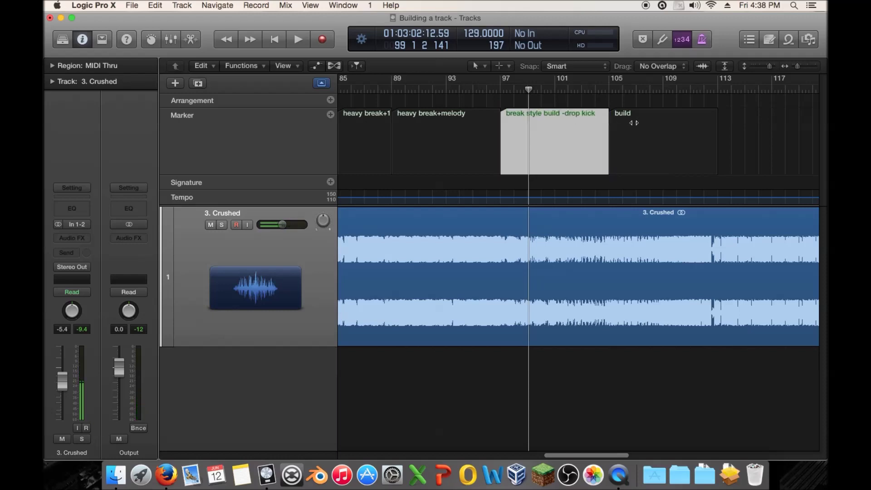
Step: Listen to the transition into the build section at bar 105 and rename that marker as "full build"
left_click(595, 90)
key("space")
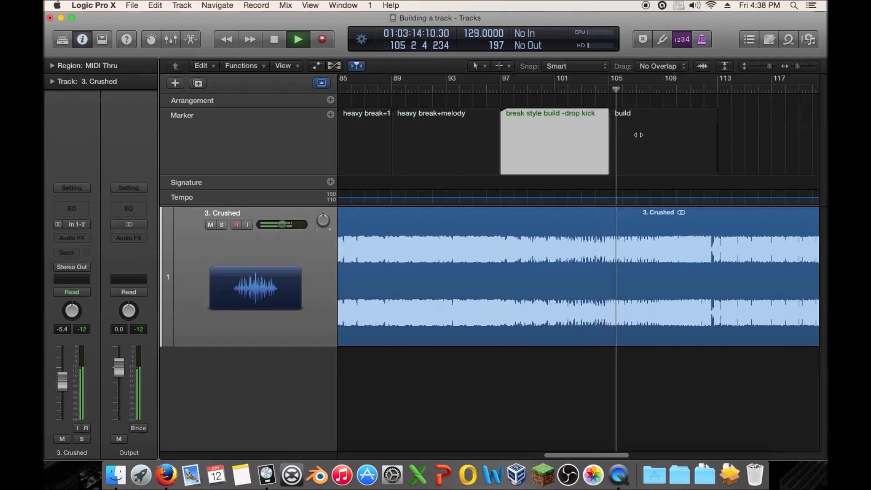
key("space")
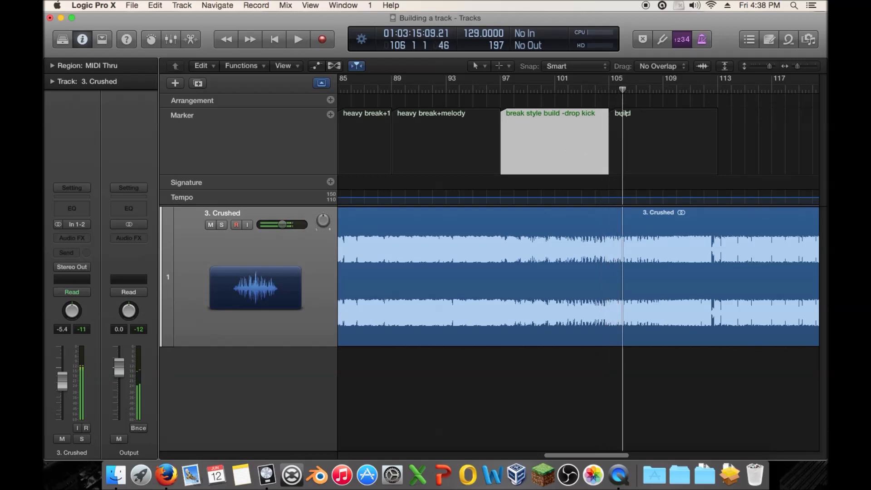
left_click(616, 114)
left_click(608, 116)
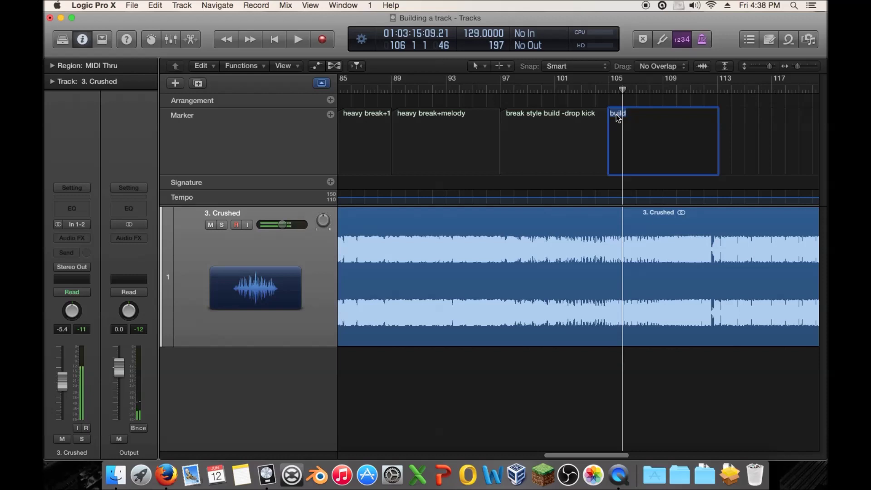
type("full")
key("Return")
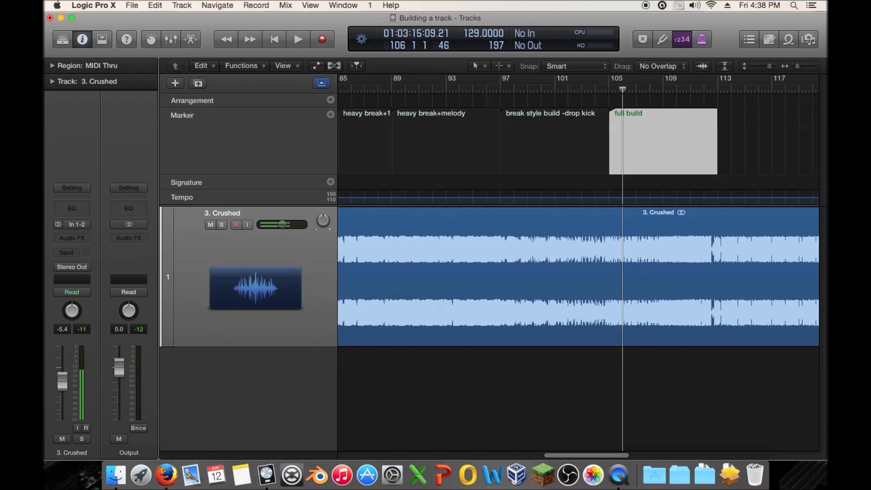
Step: Listen from the end of the full build section through the following section, stopping playback just after bar 121
scroll(636, 132, "right", 3)
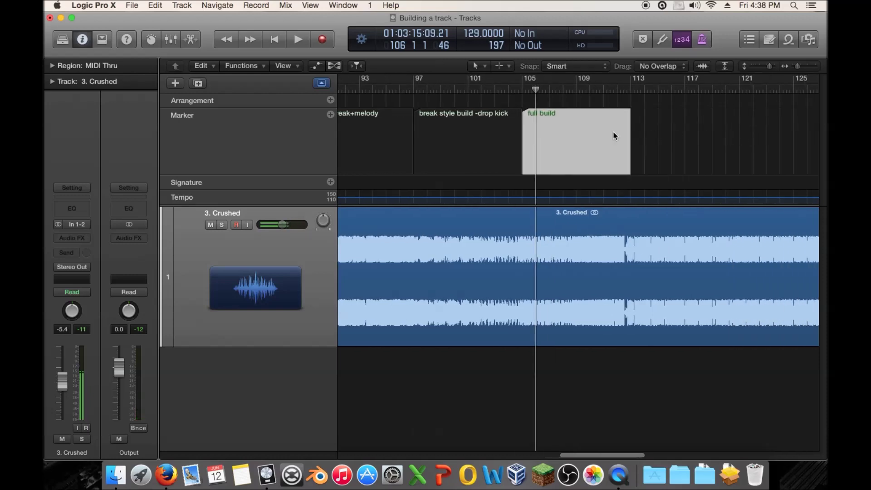
mouse_move(520, 92)
left_mouse_down()
mouse_move(596, 93)
mouse_move(520, 94)
left_mouse_up()
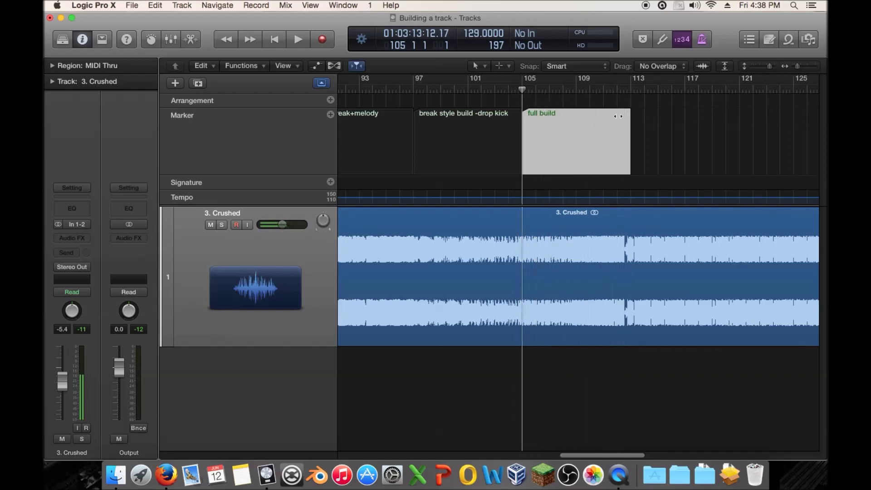
scroll(610, 119, "right", 1)
left_click(585, 88)
key("space")
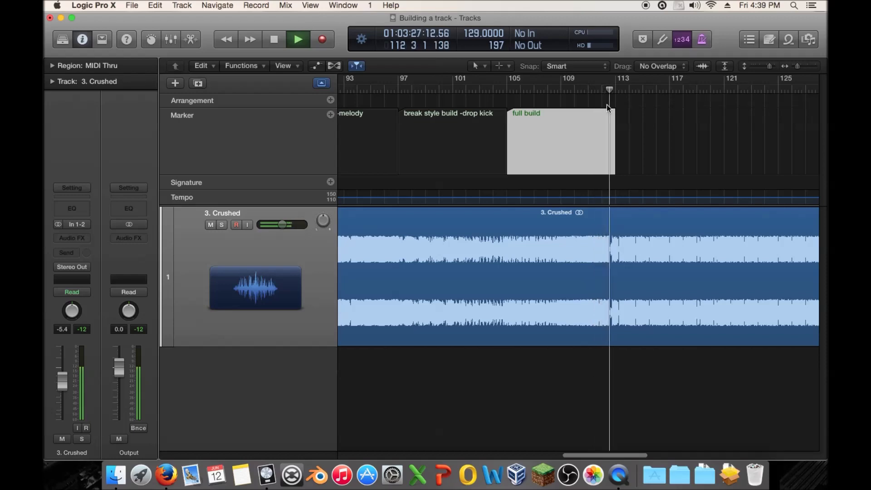
left_click_drag(797, 66, 797, 70)
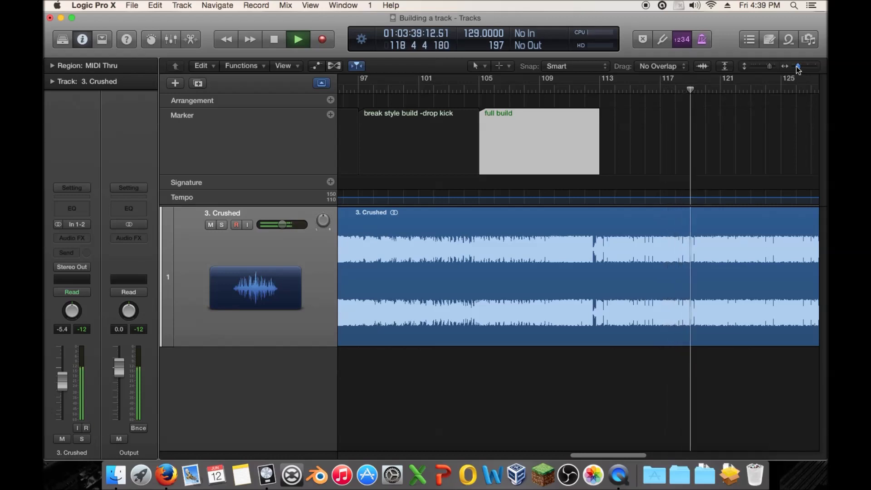
left_click_drag(798, 69, 796, 70)
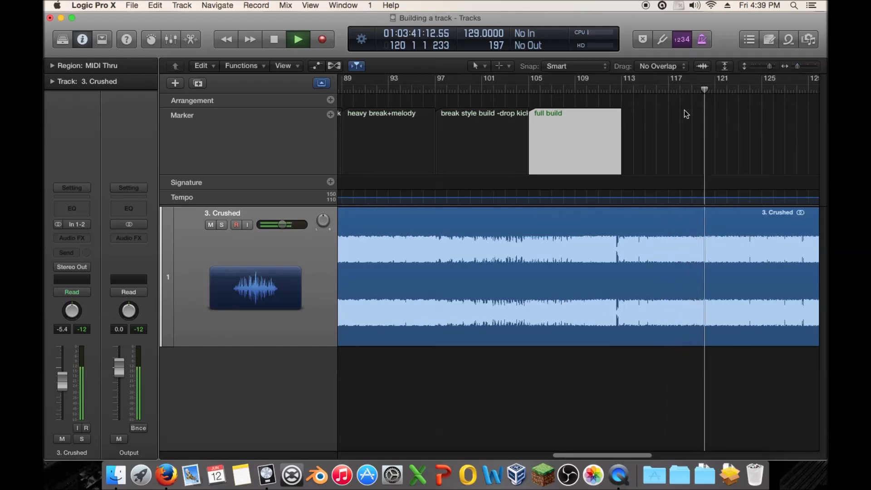
scroll(694, 112, "right", 4)
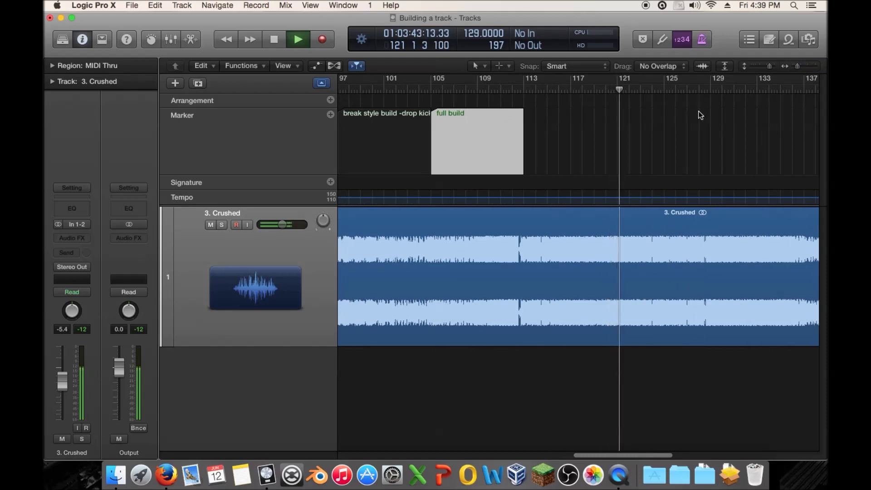
key("space")
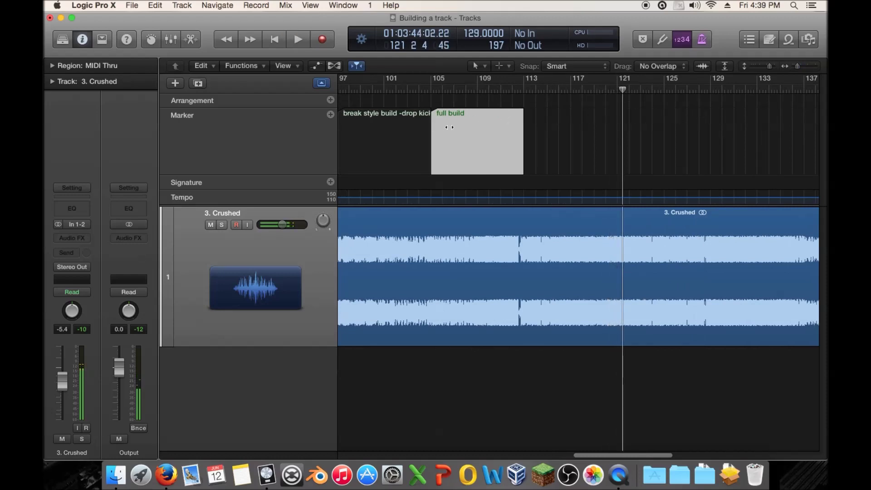
Step: Copy the full build marker to bar 113 and name the copy "alternitive drop"
mouse_move(455, 127)
left_mouse_down()
mouse_move(561, 128)
mouse_move(548, 127)
left_mouse_up()
double_click(558, 118)
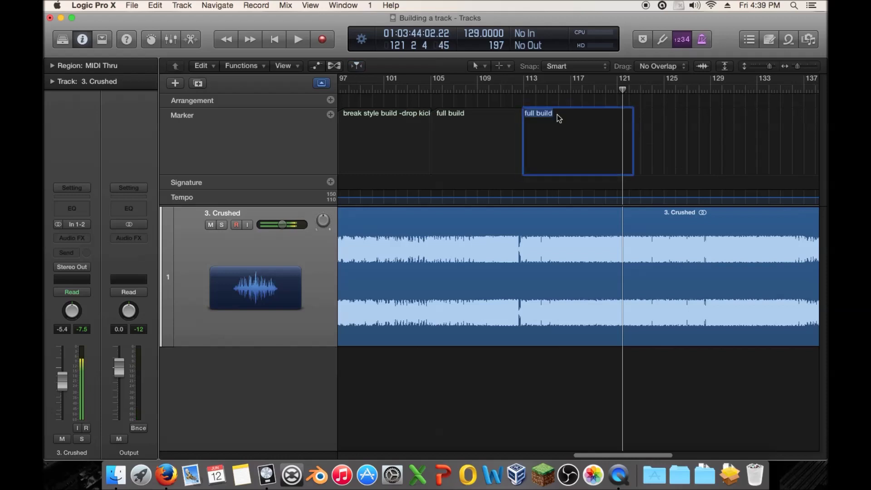
type("alternitive drop")
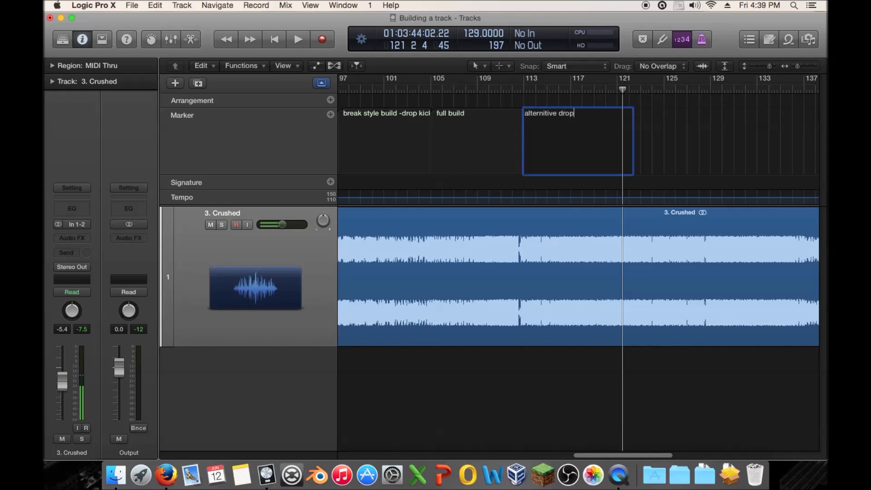
key("Return")
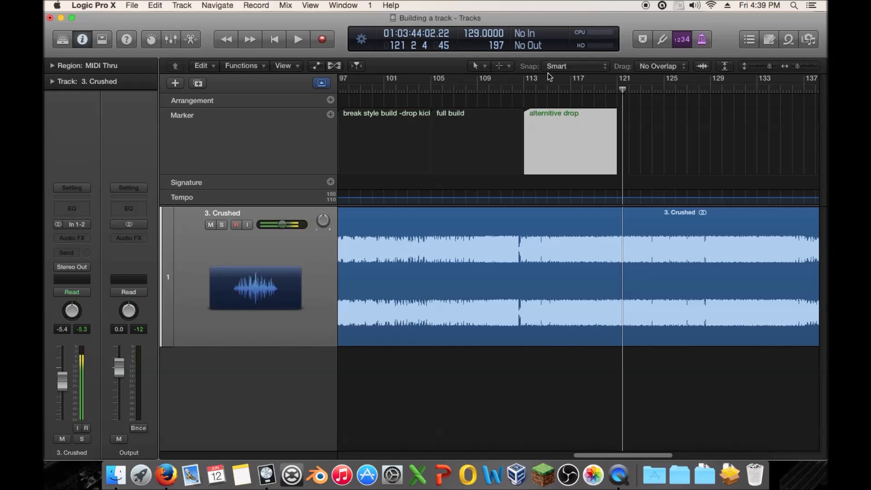
Step: Compare the first drop after bar 33 with the alternitive drop after bar 113 by playing a short stretch of each
scroll(565, 135, "left", 10)
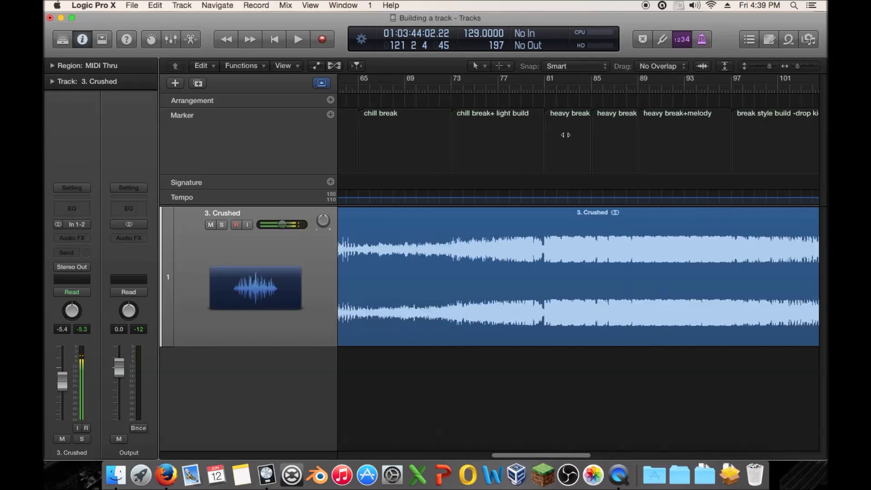
left_click_drag(797, 67, 795, 67)
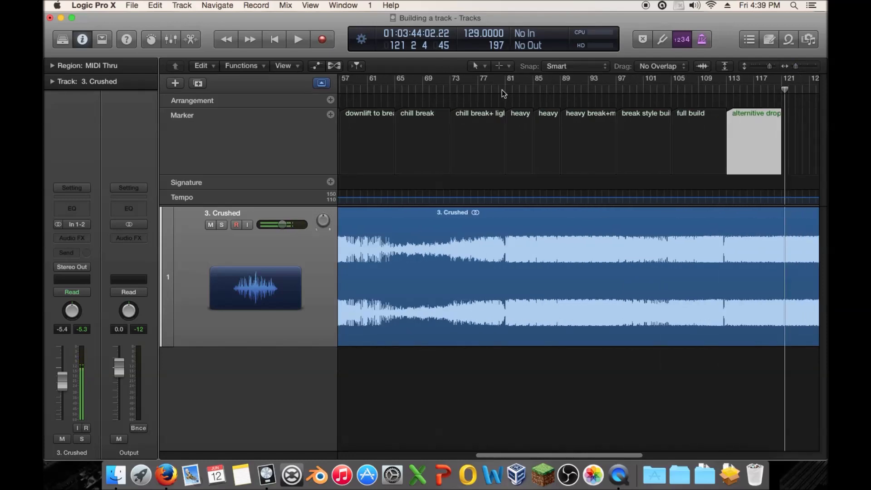
scroll(472, 91, "left", 15)
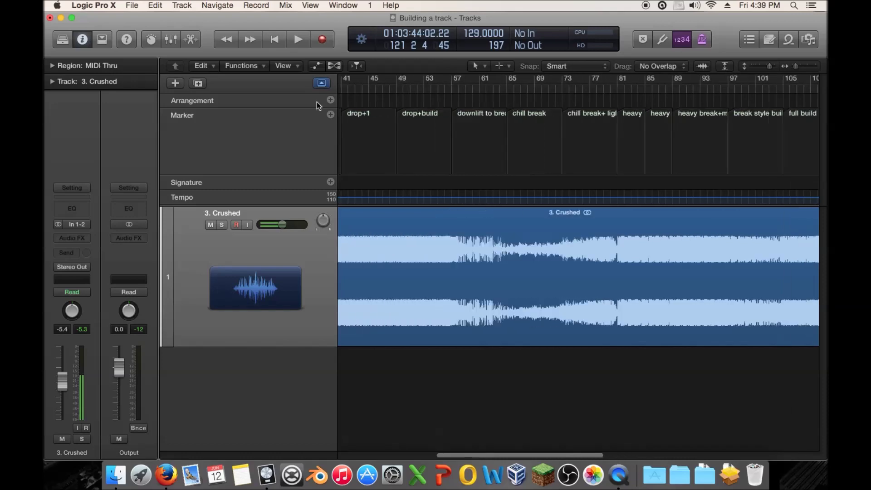
double_click(571, 90)
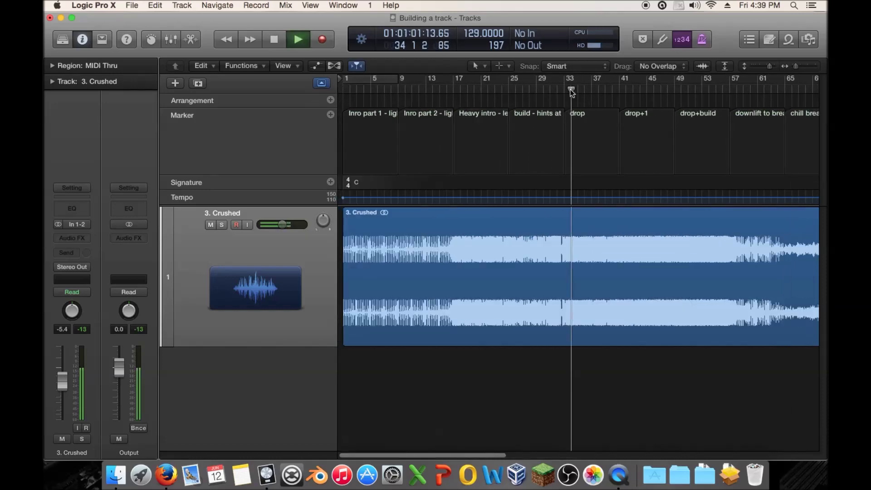
key("space")
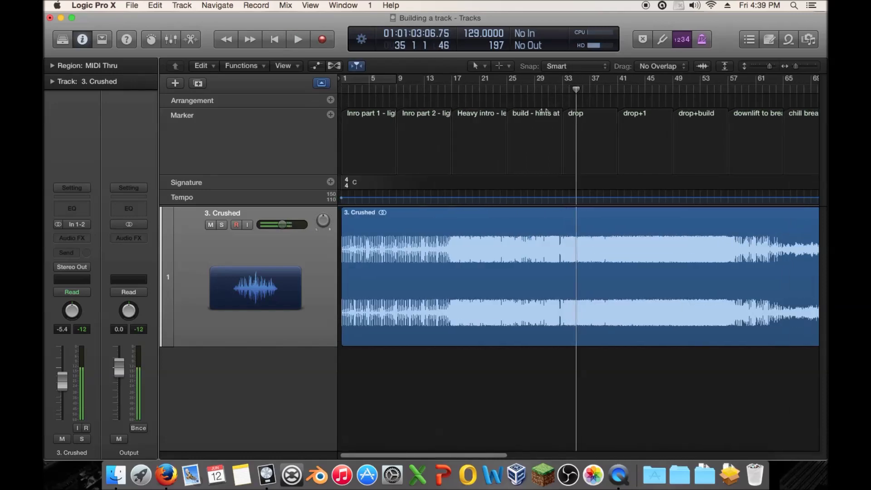
scroll(590, 114, "right", 20)
double_click(516, 88)
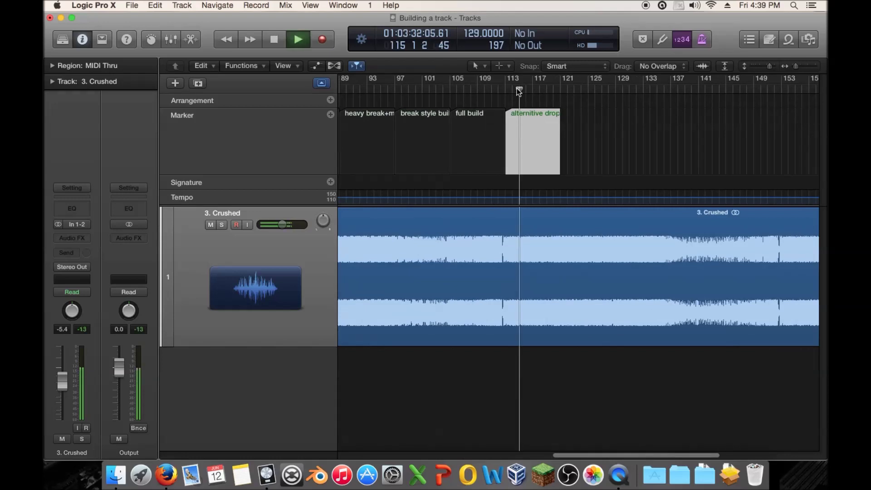
key("space")
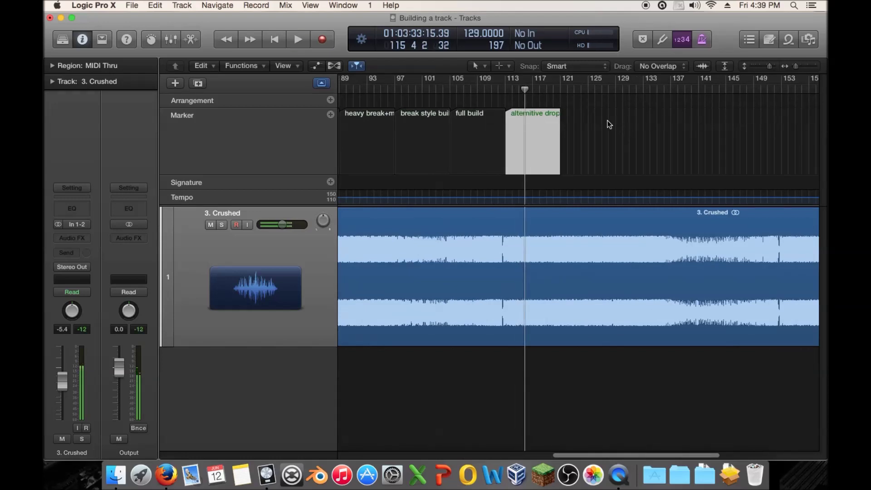
Step: Play the track from just before bar 121, copy the alternitive drop marker to bar 121 and name it "alternitive drop + 1"
left_click_drag(791, 67, 799, 68)
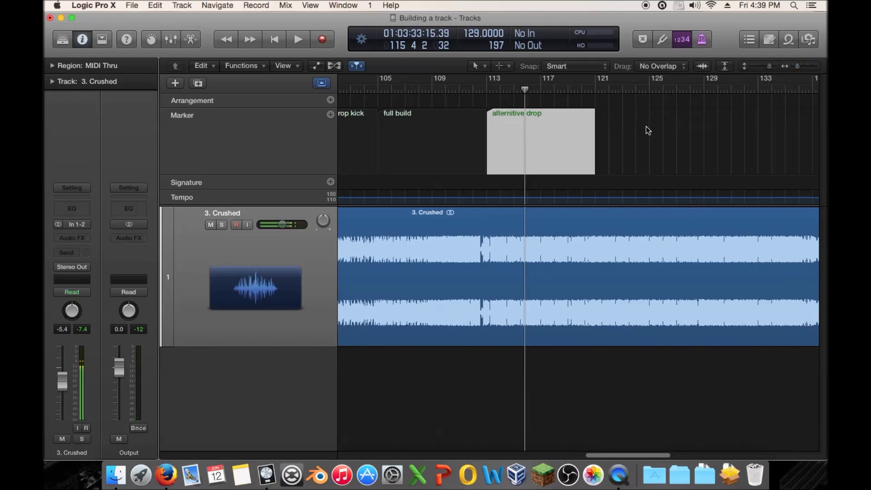
left_click(585, 86)
key("space")
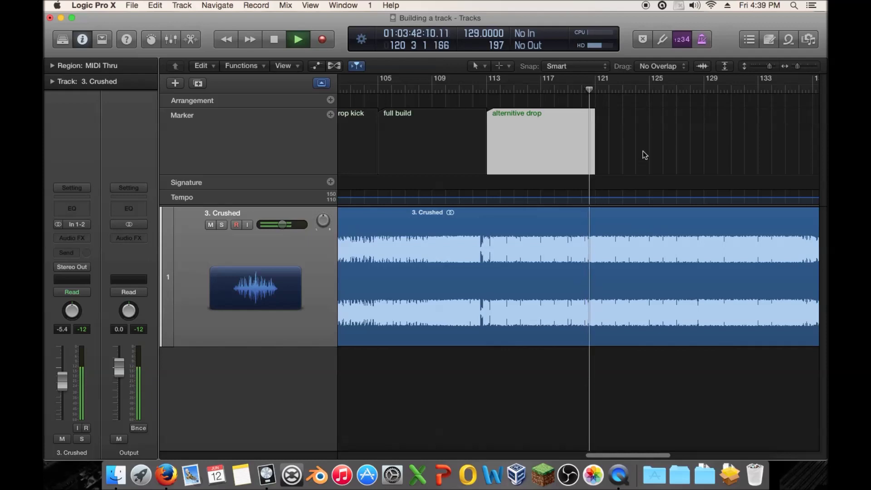
left_click_drag(555, 140, 635, 136)
double_click(664, 117)
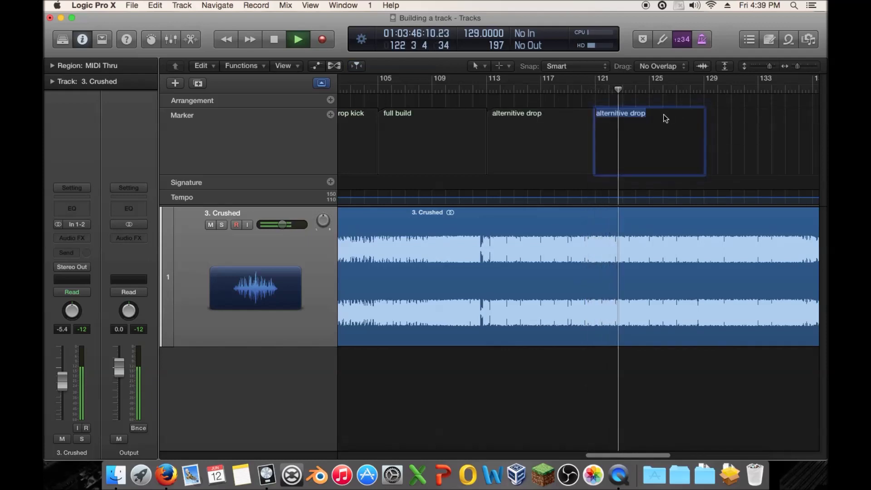
type("+ 1")
key("Return")
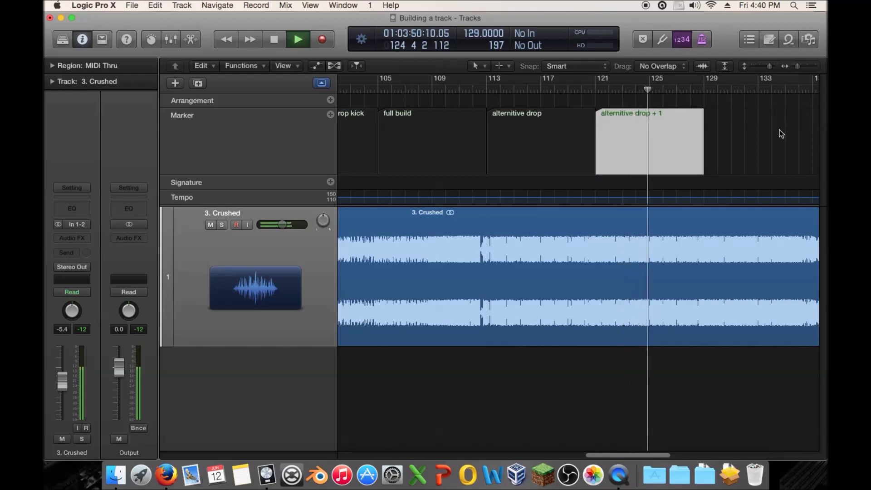
Step: Copy the alternitive drop + 1 marker to bar 129 and name the copy "alternitive drop + subtle build"
key("super+Left")
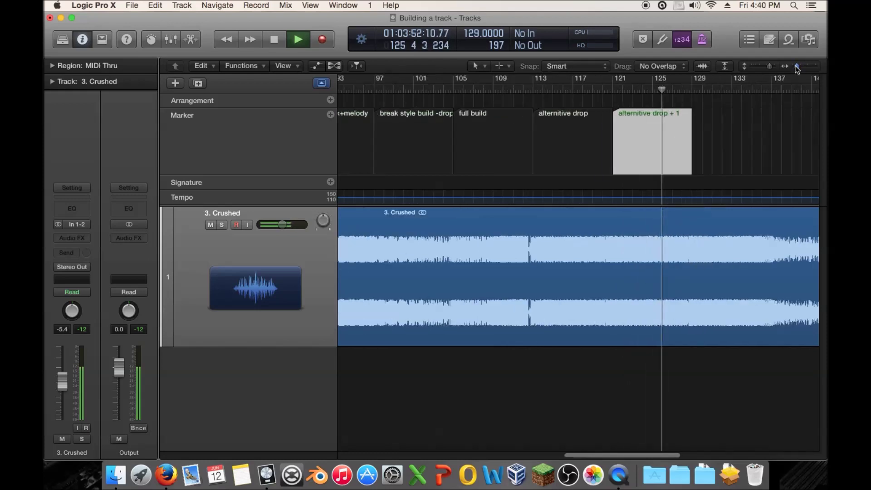
scroll(753, 104, "right", 5)
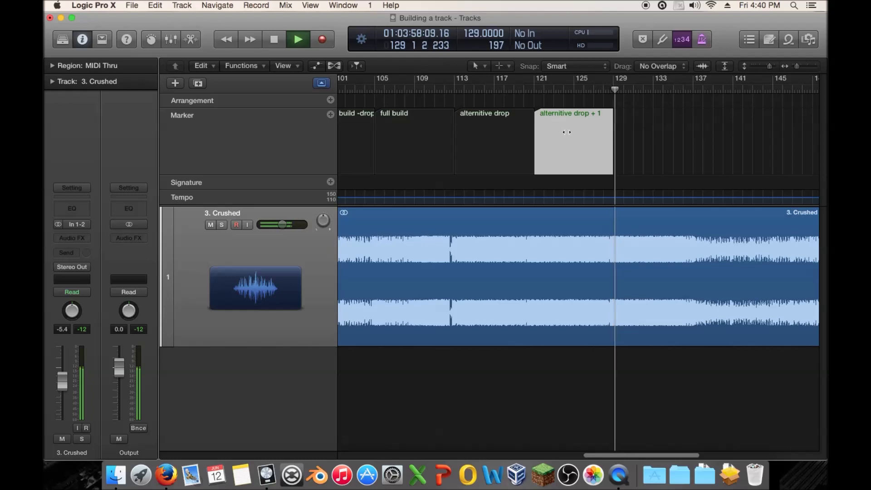
mouse_move(565, 132)
left_mouse_down()
mouse_move(673, 135)
mouse_move(640, 133)
left_mouse_up()
double_click(687, 119)
key("BackSpace")
type("sub")
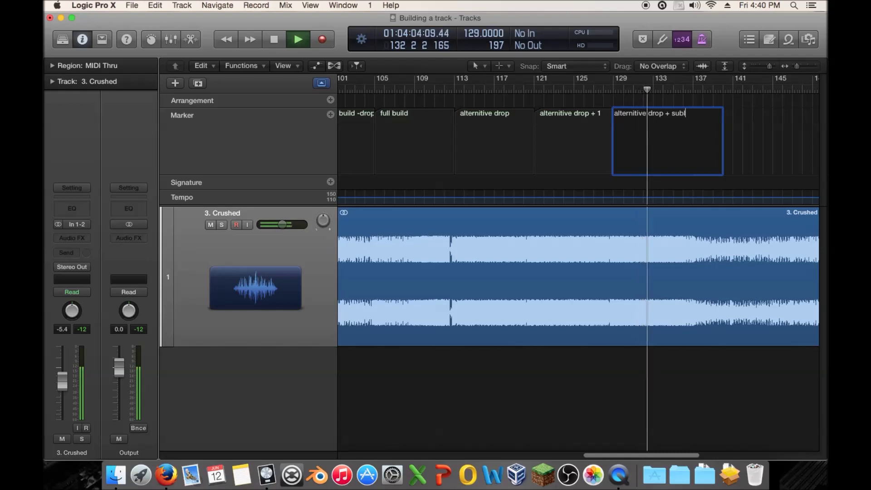
type("tle build")
key("Return")
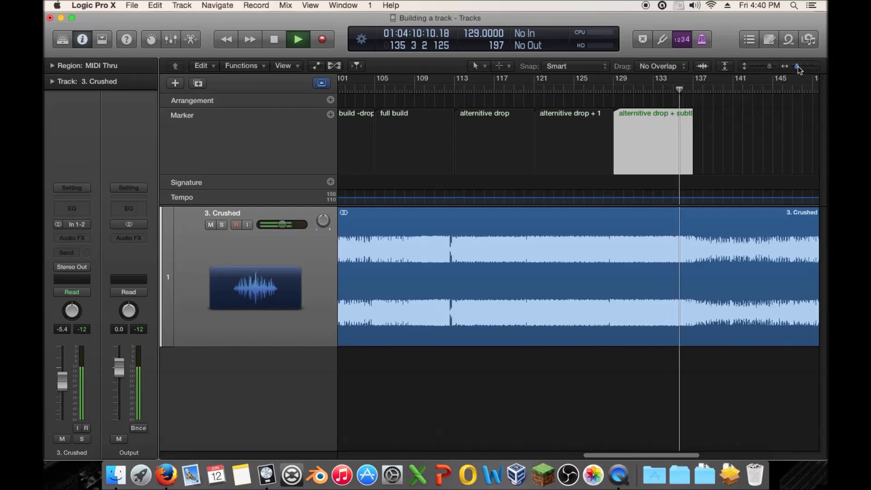
Step: Stop playback at bar 141, copy the last marker to bar 137 and rename it with a name starting "thin drop + chill break"
left_click_drag(797, 66, 794, 67)
scroll(752, 105, "right", 2)
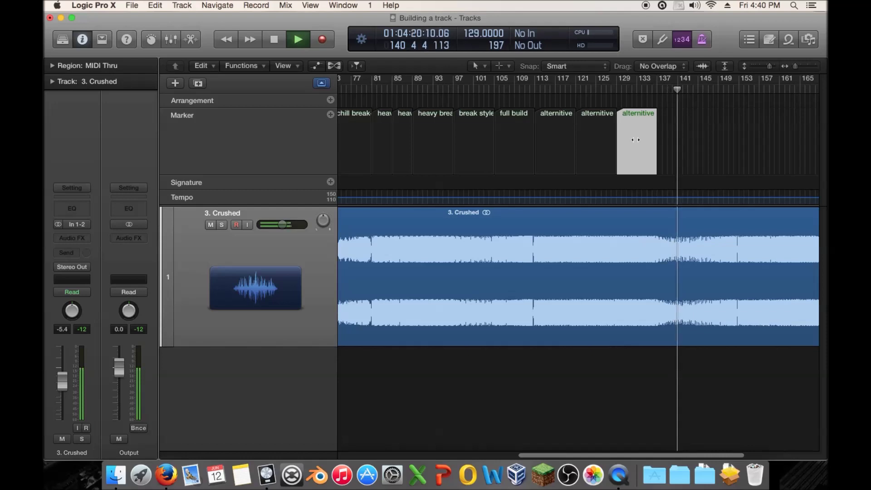
key("space")
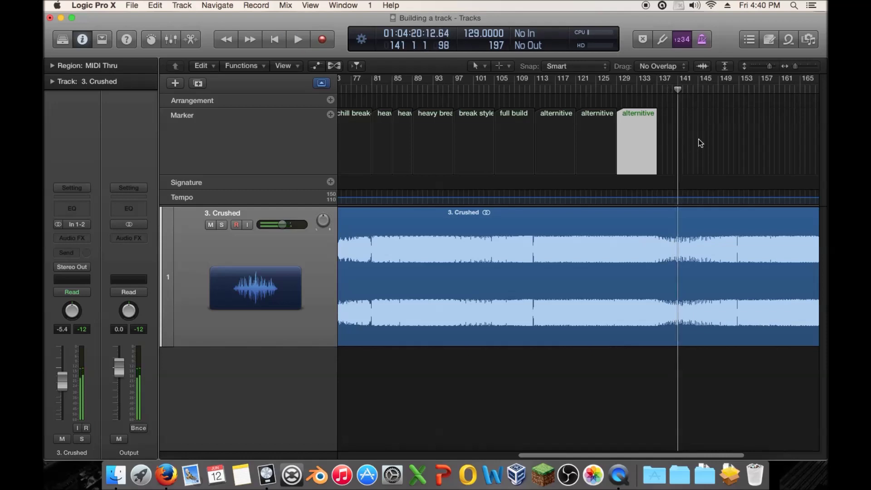
left_click_drag(655, 127, 675, 137)
double_click(676, 126)
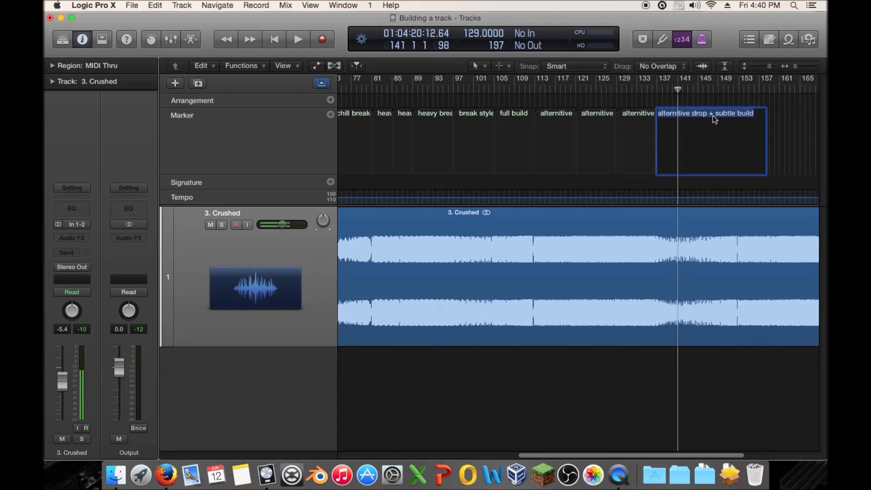
type("thin")
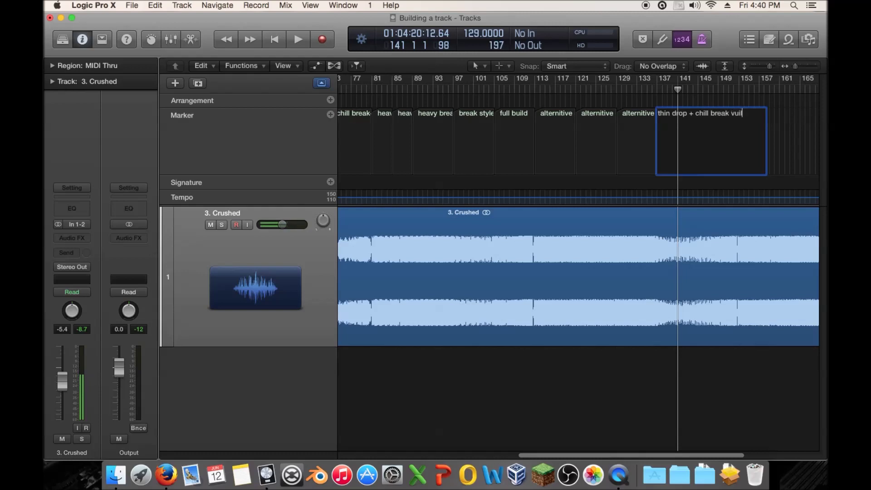
key("Return")
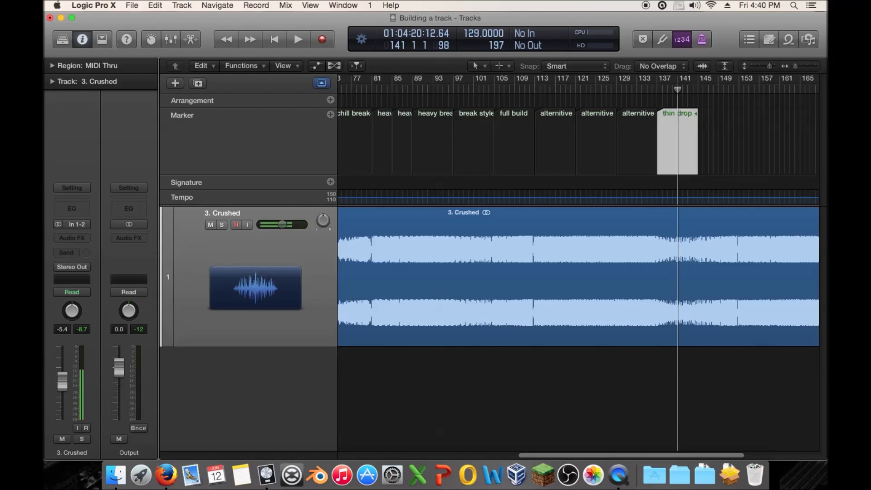
scroll(752, 125, "left", 4)
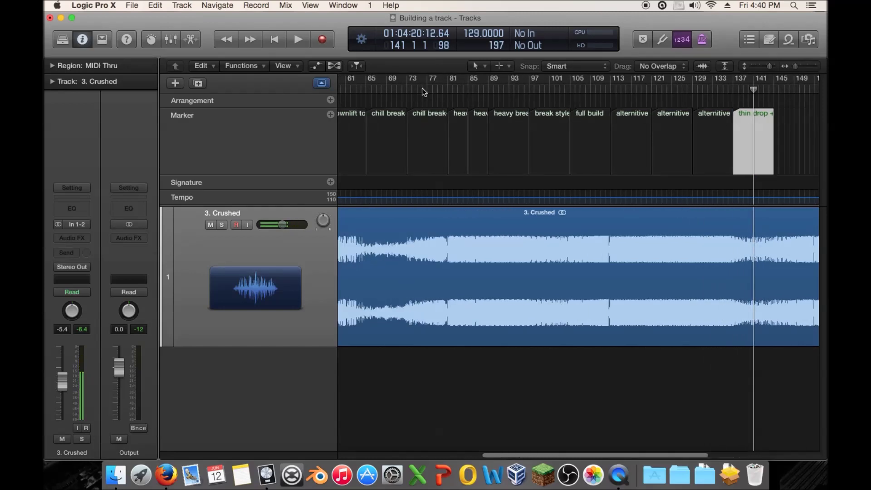
Step: Compare the second chill break around bar 74 with the thin drop from bar 141 by playing a stretch of each, stopping playback past bar 145
left_click(420, 149)
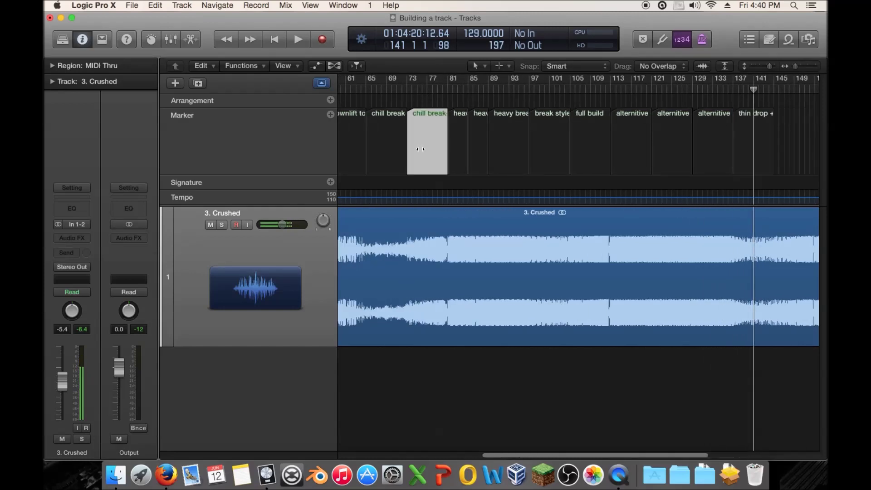
double_click(429, 121)
left_click(435, 101)
double_click(418, 86)
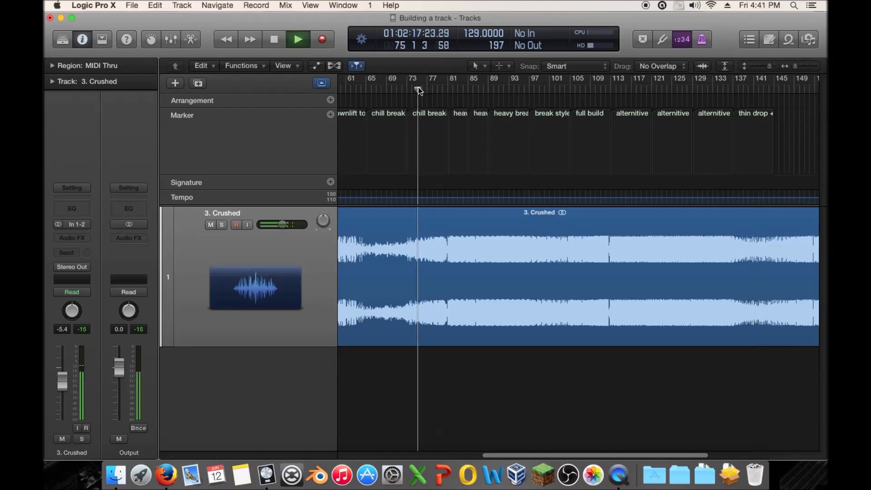
left_click(753, 88)
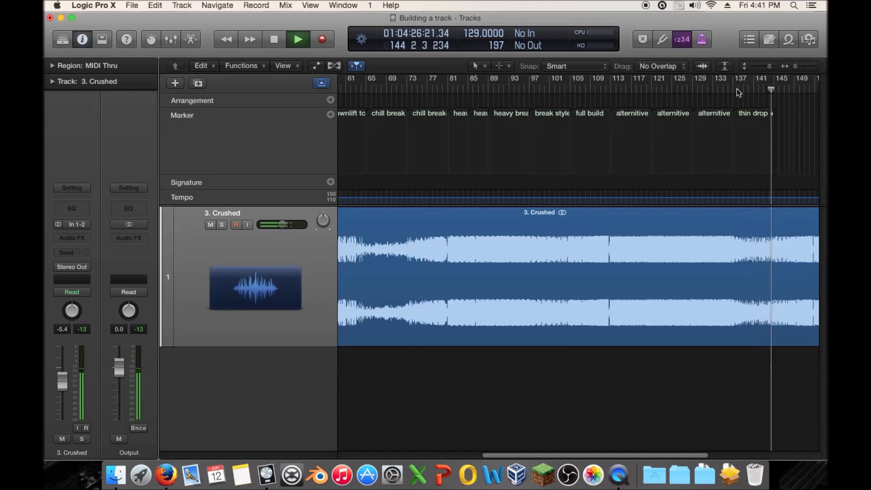
scroll(737, 88, "right", 5)
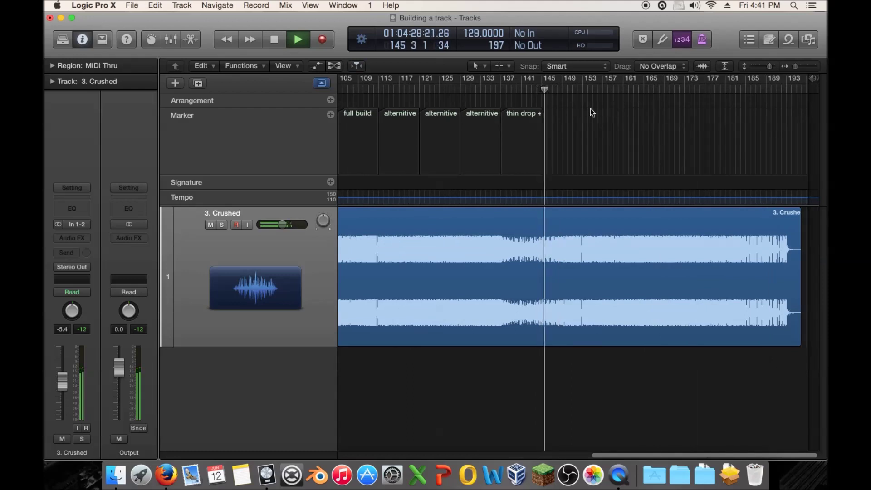
key("space")
Step: Extend the name of the thin drop marker at bar 137 to "thin drop + chill break build (thin"
left_click(526, 116)
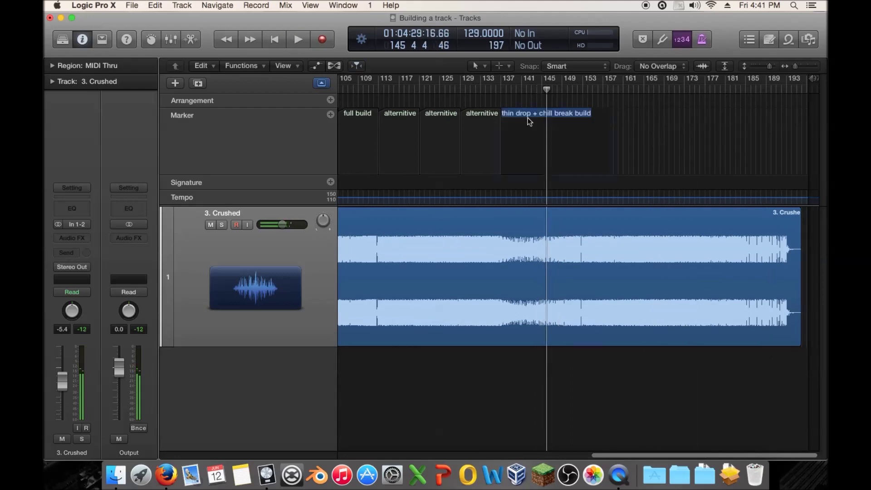
left_click(591, 132)
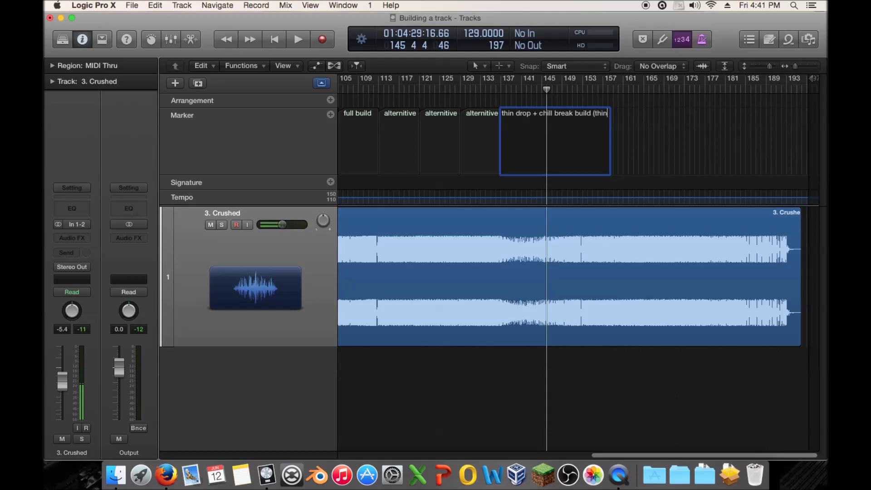
key("Return")
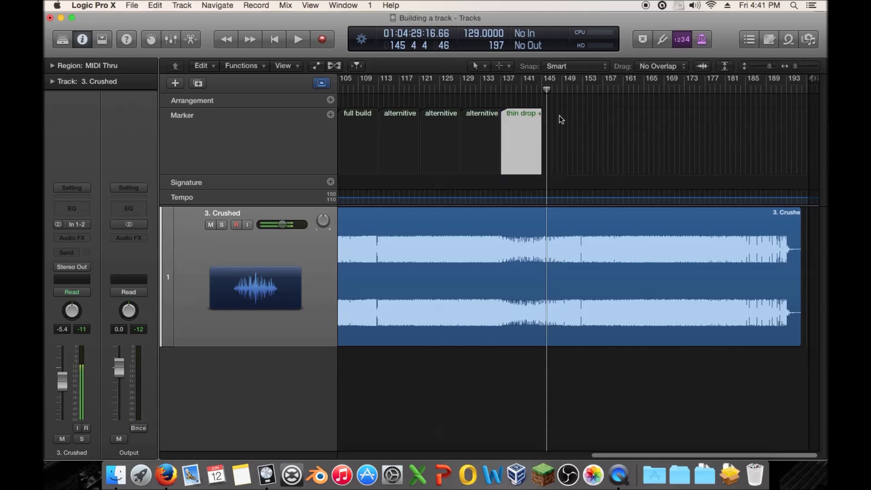
Step: Copy the thin drop marker to bar 145 and name the copy "continue, add a build"
scroll(608, 122, "left", 1)
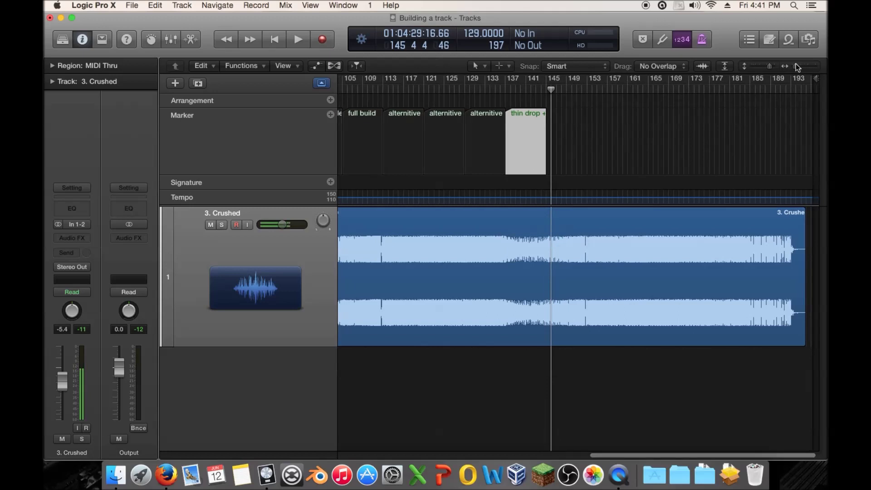
left_click_drag(797, 67, 800, 68)
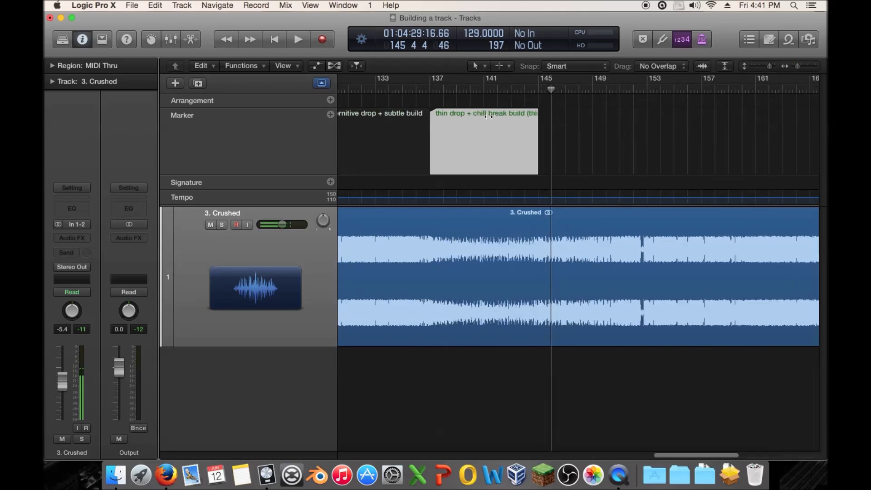
left_click_drag(458, 134, 567, 136)
double_click(593, 134)
type("continue, add a b")
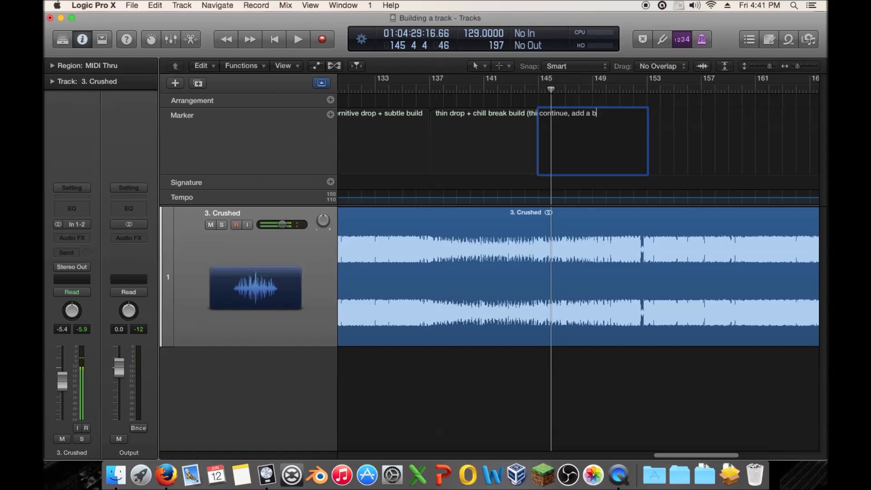
type("d")
key("Return")
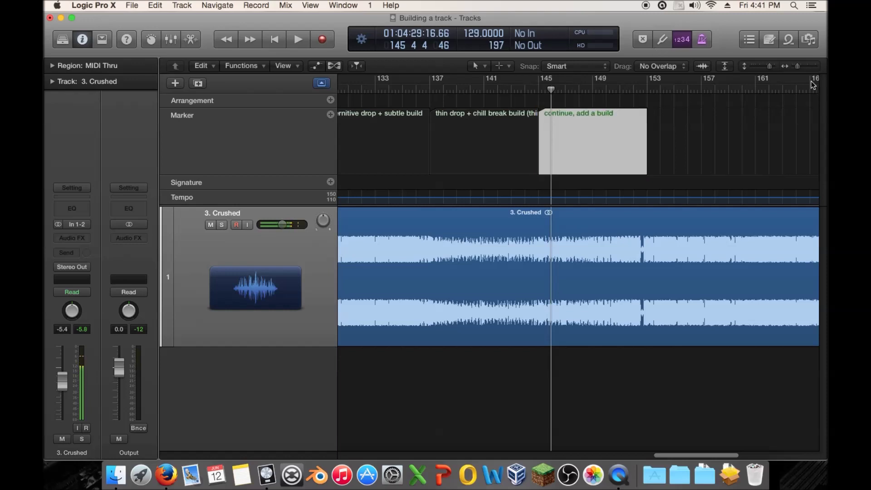
Step: Play the track from bar 144 through the "continue, add a build" section and stop past bar 153
left_click_drag(795, 69, 792, 68)
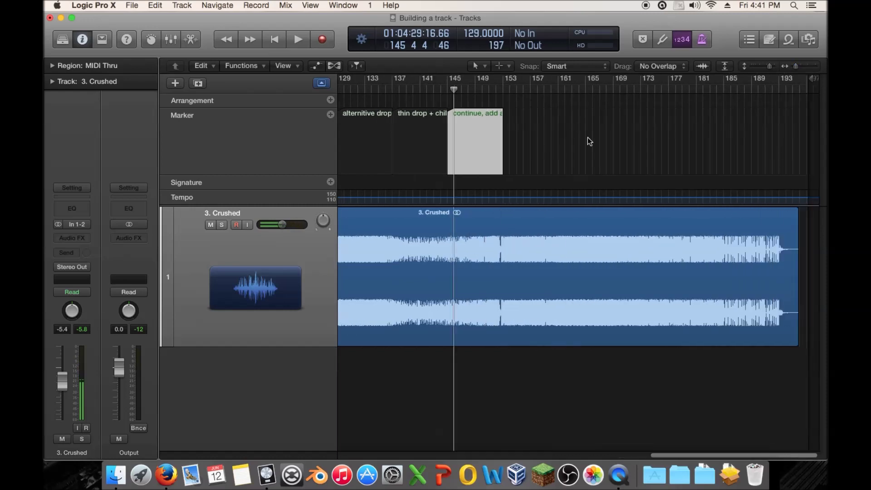
left_click(441, 91)
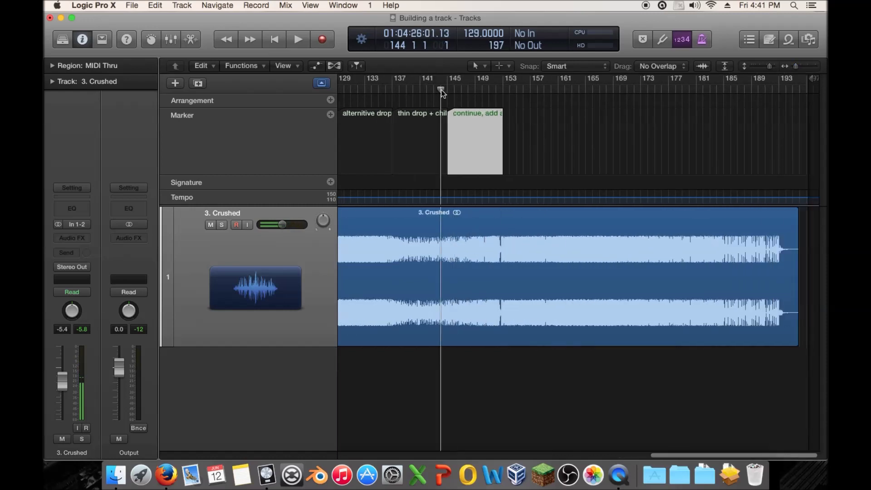
key("space")
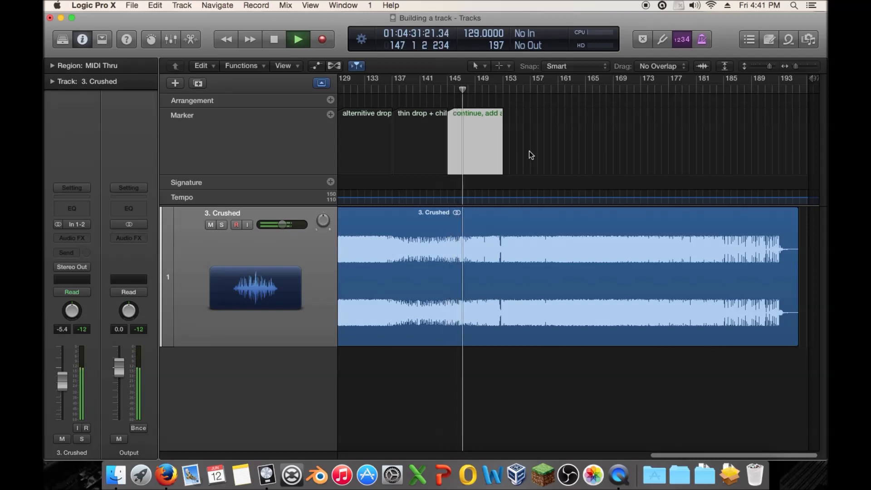
left_click_drag(793, 68, 796, 69)
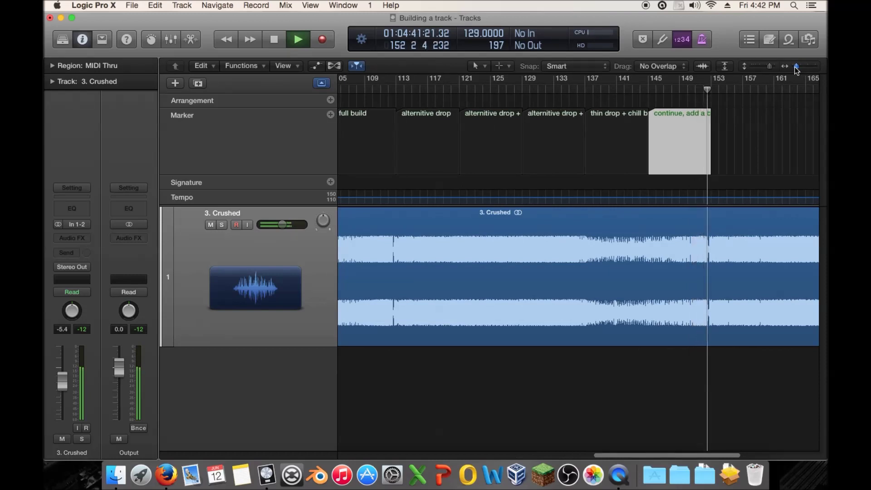
left_click_drag(795, 68, 792, 68)
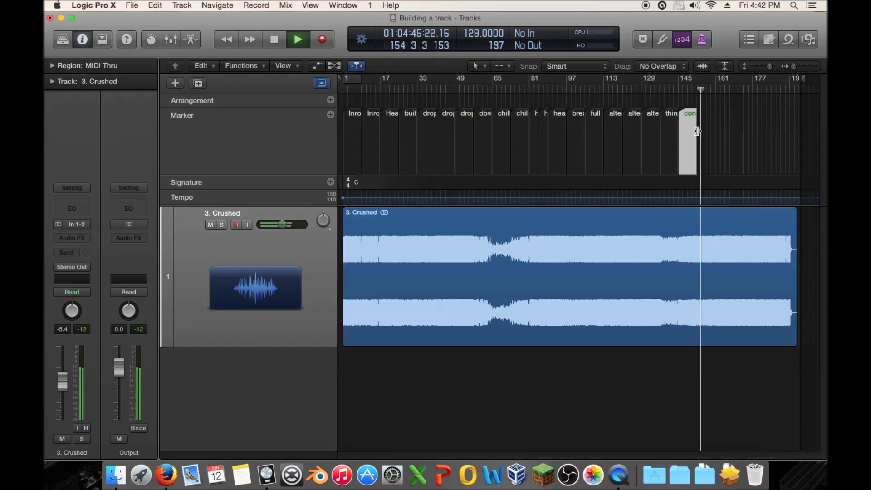
key("space")
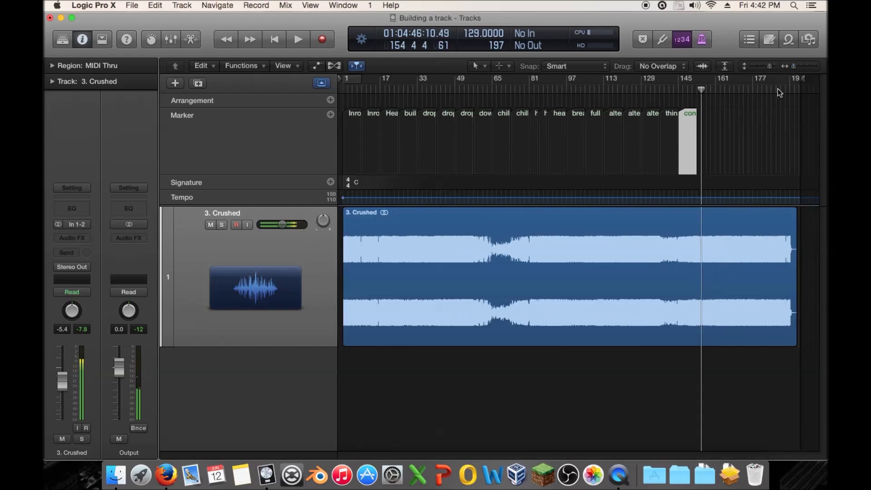
Step: Copy the three consecutive drop markers starting at bar 33 so that the copies start at bar 153
left_click(431, 122)
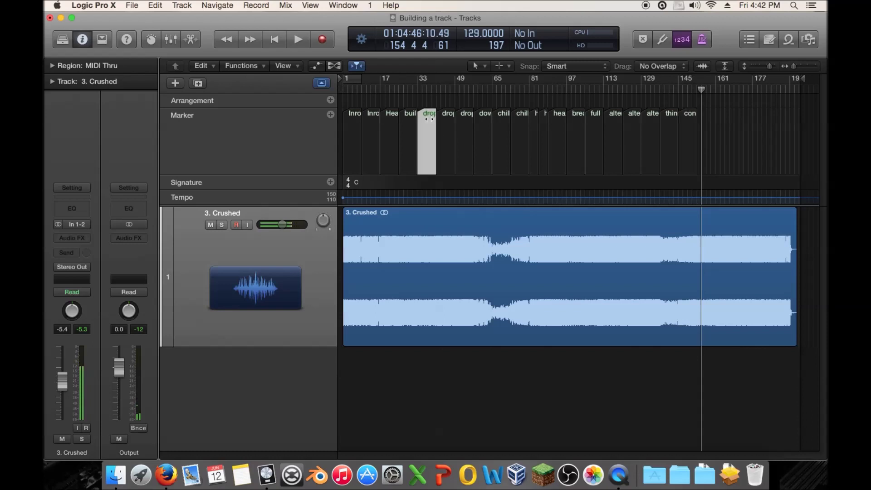
left_click(443, 120, "shift")
left_click(457, 116, "shift")
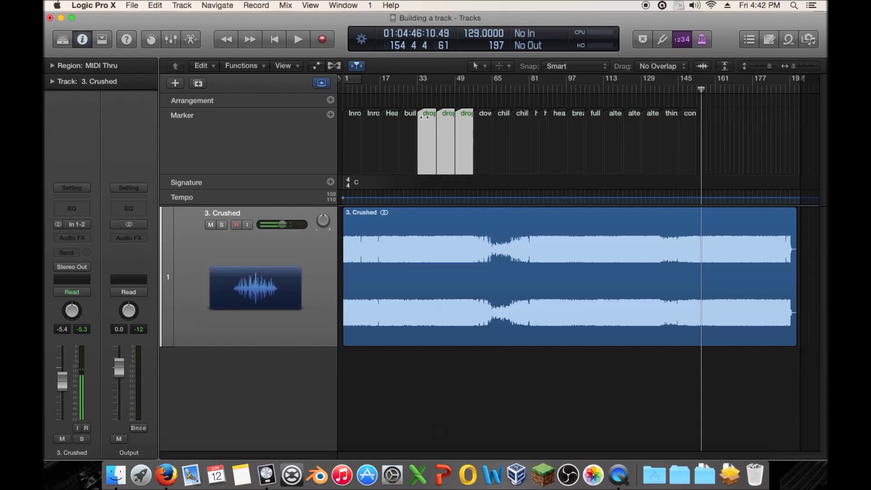
mouse_move(426, 117)
left_mouse_down()
mouse_move(726, 120)
mouse_move(704, 122)
left_mouse_up()
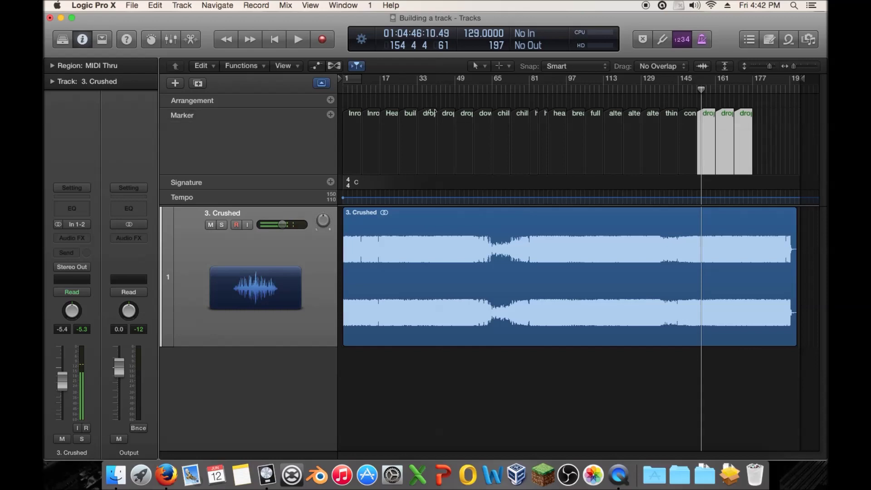
Step: Check the copied drop markers against the audio by playing from bar 154 and again from bar 157
left_click_drag(794, 66, 796, 70)
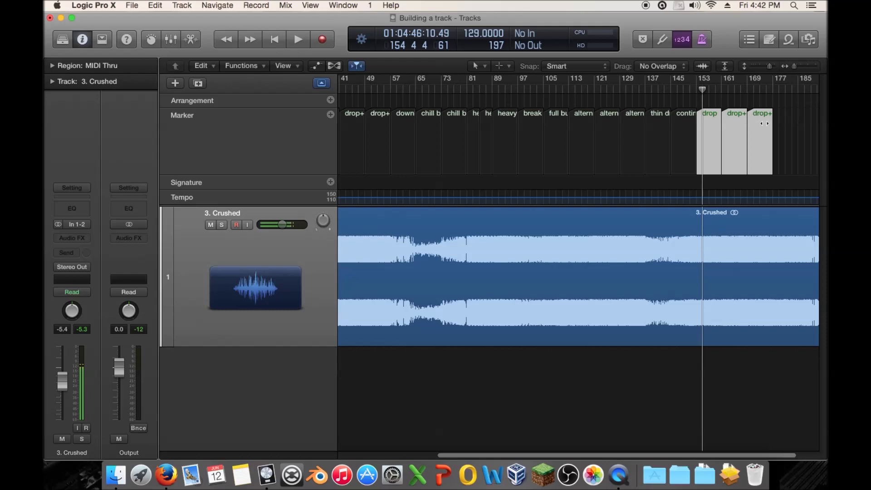
scroll(766, 125, "right", 2)
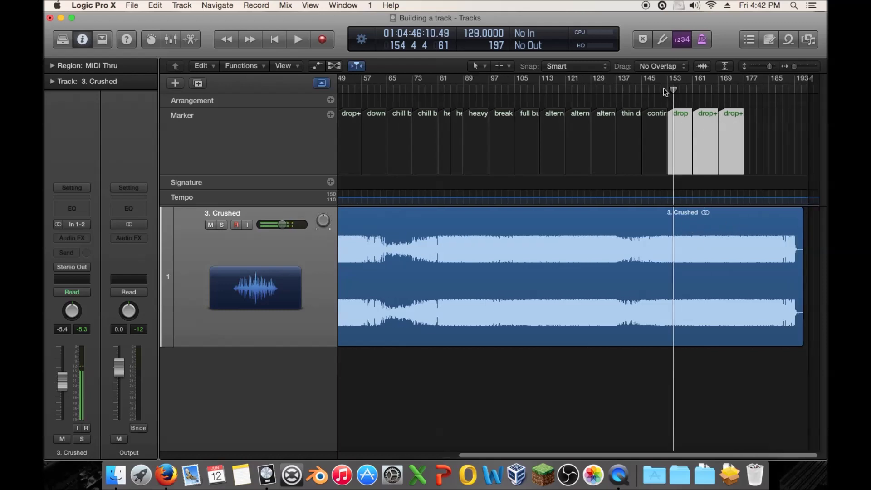
key("space")
left_click_drag(793, 66, 796, 66)
scroll(766, 111, "right", 10)
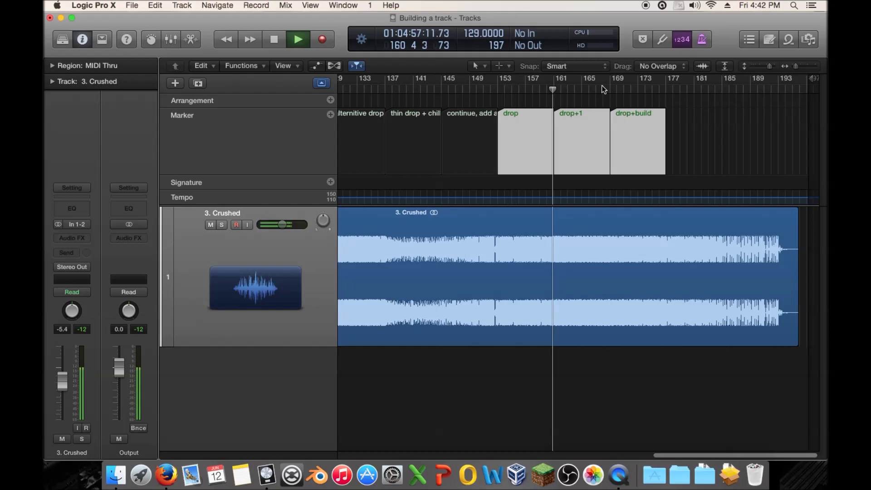
left_click(509, 88)
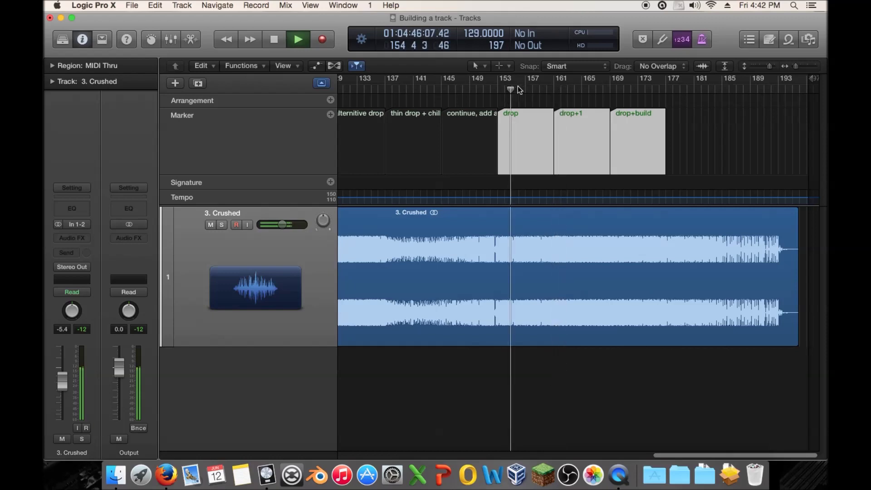
key("space")
left_click_drag(795, 66, 798, 65)
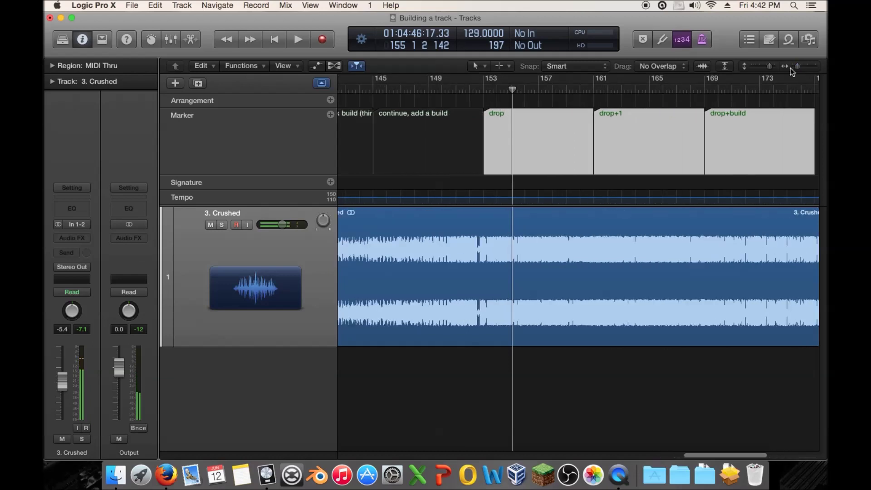
left_click(539, 89)
key("space")
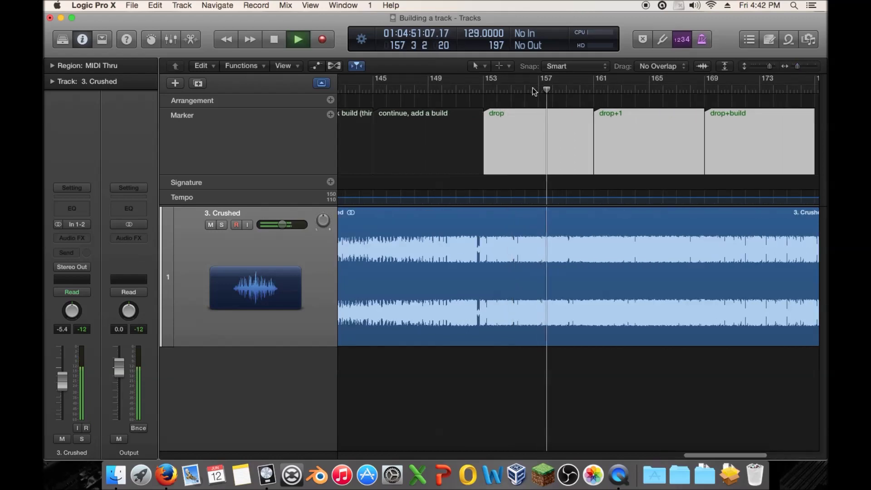
key("space")
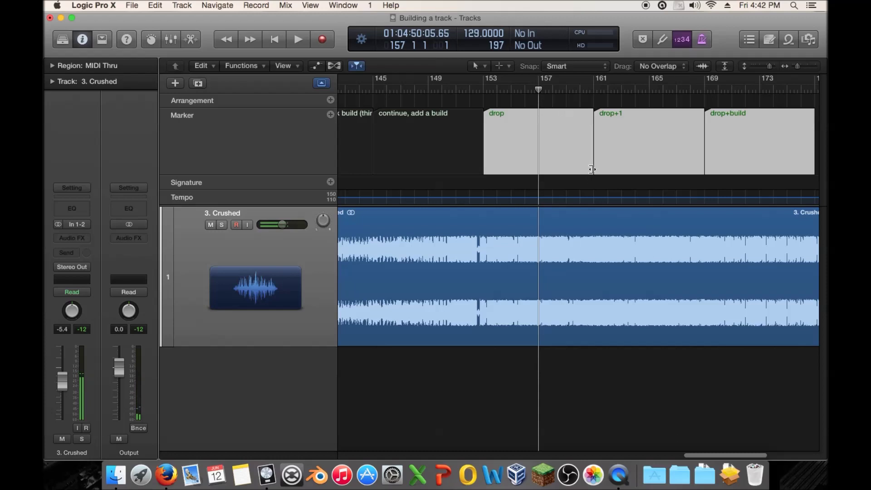
Step: Shorten the drop marker at bar 153 to end at bar 157 and undo the unwanted copy of all three drop markers
mouse_move(592, 169)
left_mouse_down()
mouse_move(538, 164)
mouse_move(567, 143)
left_mouse_up()
left_click(570, 143, "alt")
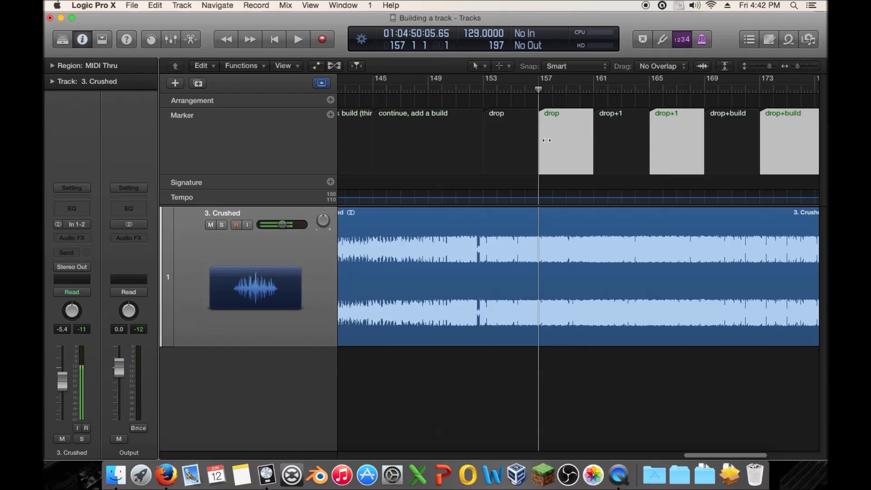
key("super+z")
Step: Copy only the shortened drop marker to bar 157 and name the copy "drop+1"
left_click(550, 141)
left_click(521, 148)
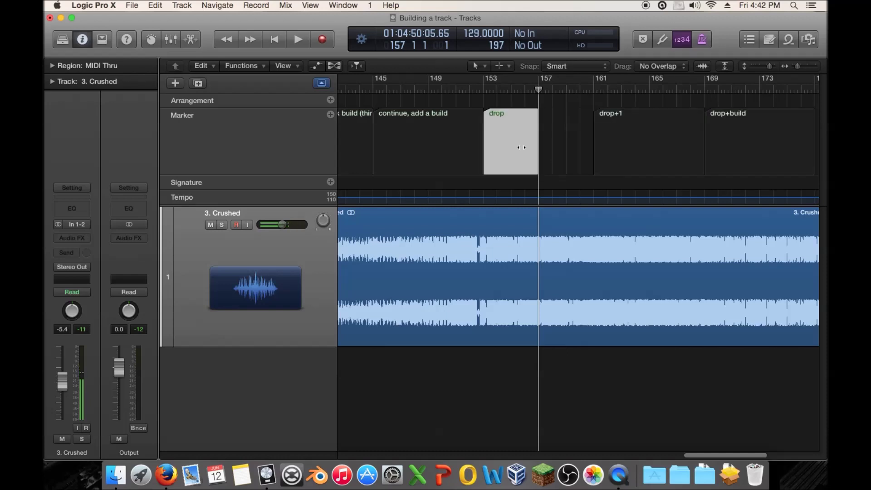
mouse_move(511, 140)
left_mouse_down()
mouse_move(574, 139)
mouse_move(566, 140)
left_mouse_up()
double_click(572, 125)
type("+1")
key("Return")
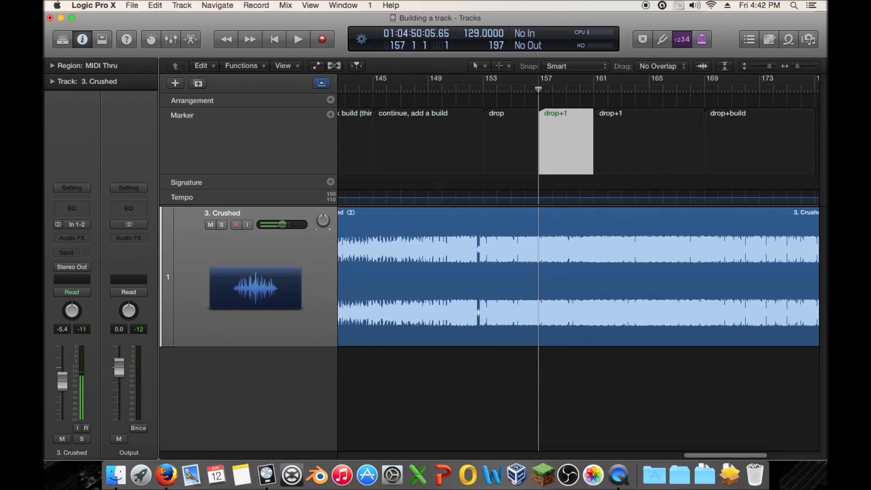
Step: Rename the drop+1 marker at bar 161 as "drop+1+1"
double_click(627, 122)
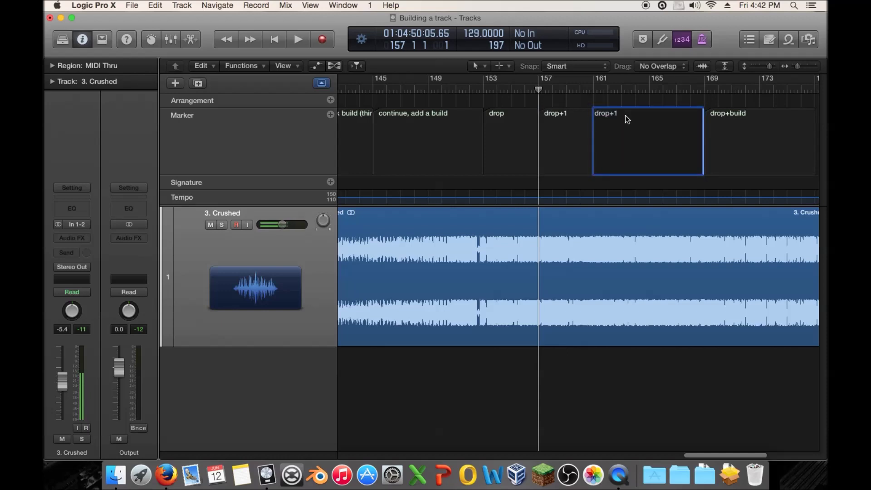
type("+1")
key("Return")
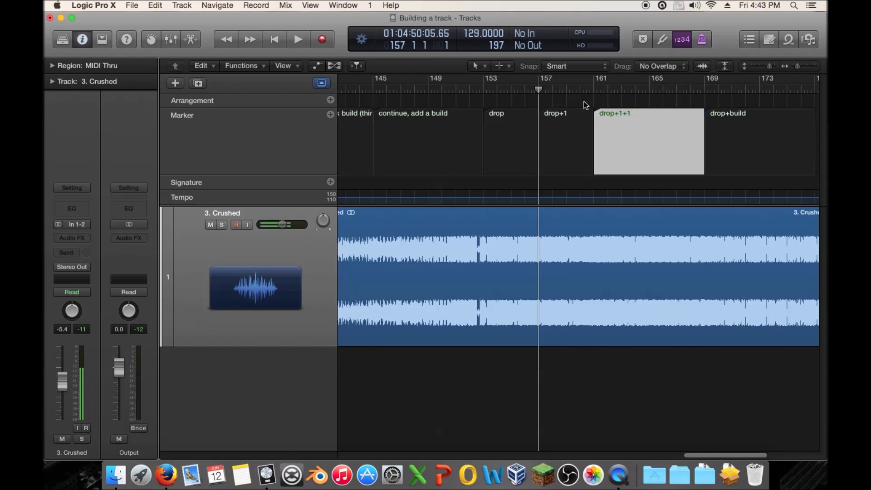
Step: Play the track from just before bar 161 to hear the drop+1+1 section and the start of the drop+build section
scroll(584, 104, "right", 2)
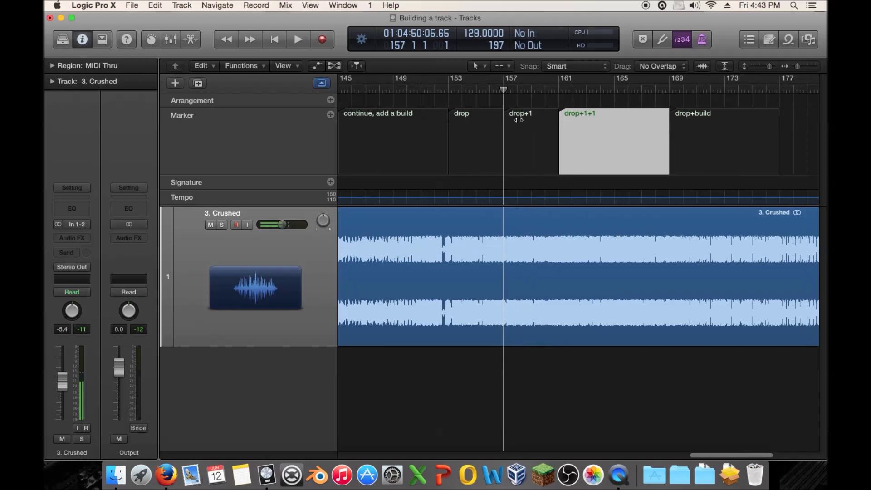
double_click(553, 90)
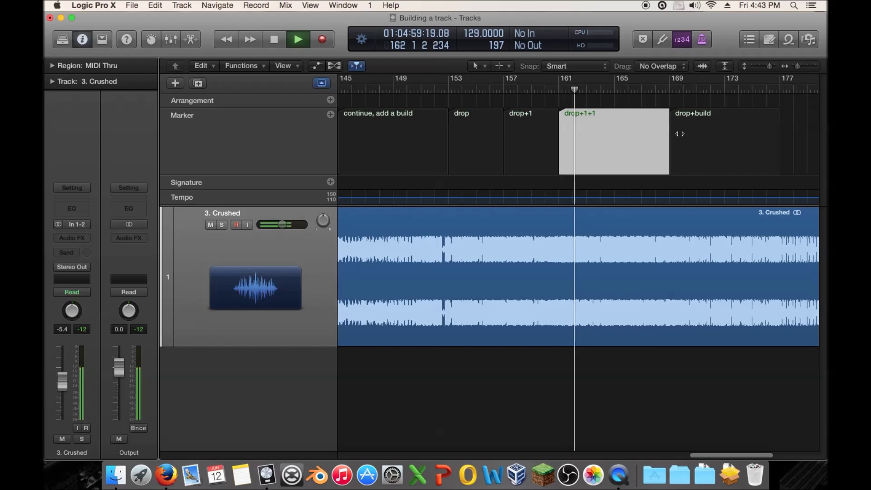
scroll(693, 132, "right", 3)
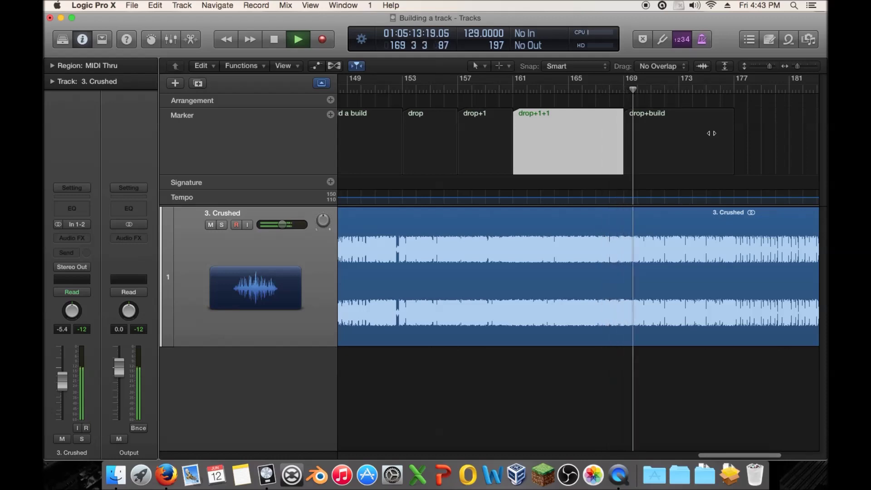
Step: Rename the drop+build marker at bar 169 as "drop-main synth"
left_click_drag(797, 65, 794, 65)
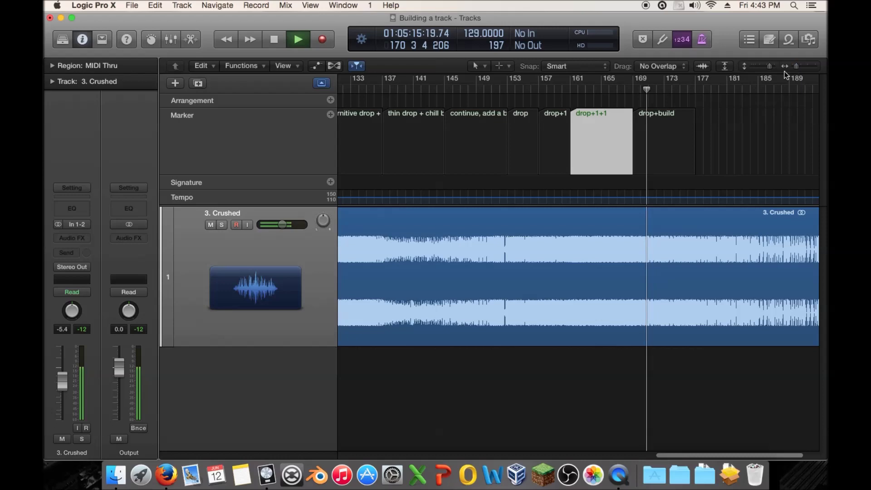
double_click(657, 115)
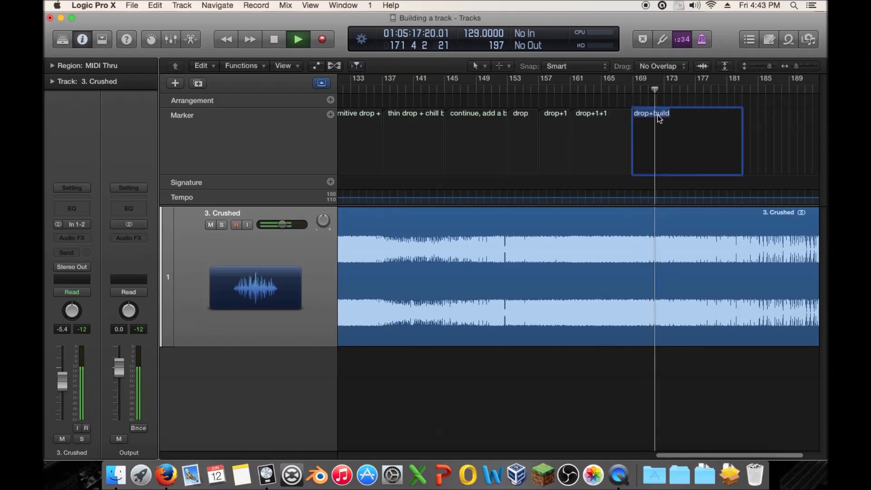
type("drop")
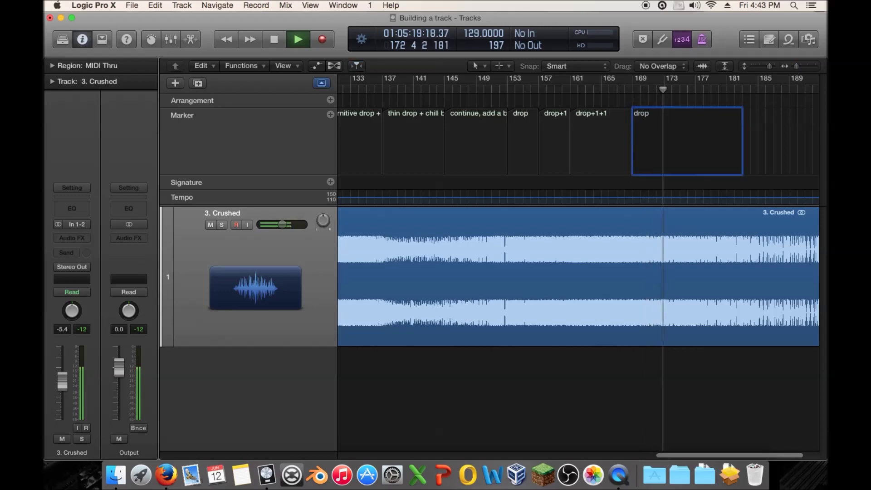
type("+main synth")
key("Return")
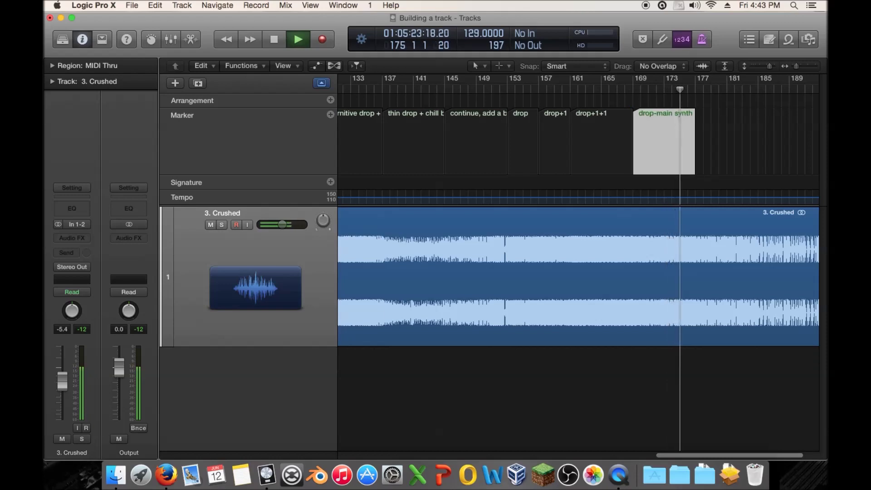
Step: Replace the hyphen in the bar 169 marker's name so it reads "drop minus main synth"
double_click(648, 113)
left_click(651, 114)
key("BackSpace")
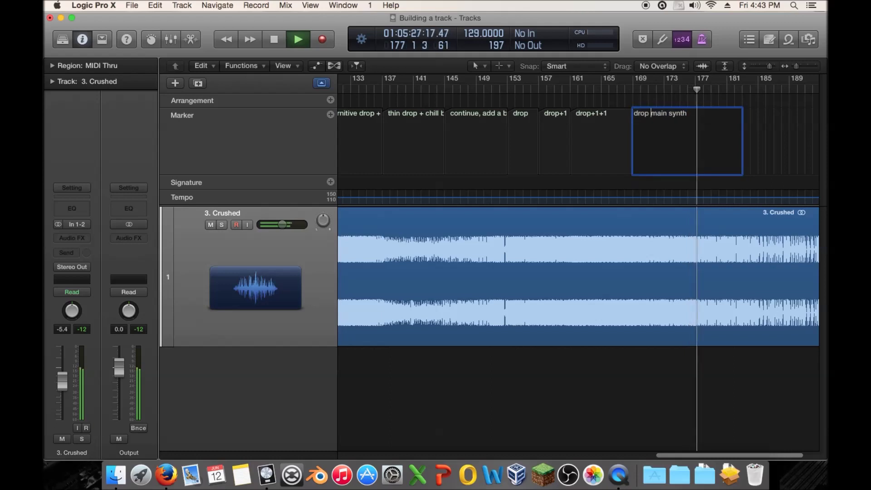
type("mi")
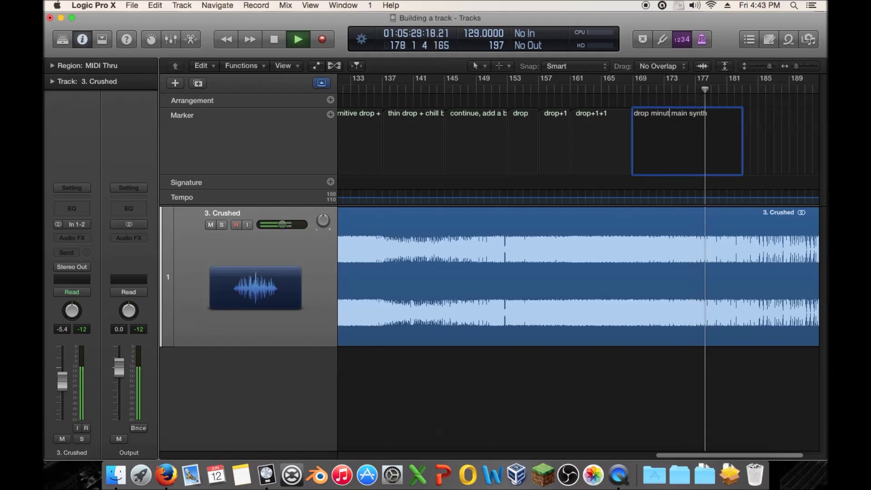
type("nut")
key("BackSpace")
type("s")
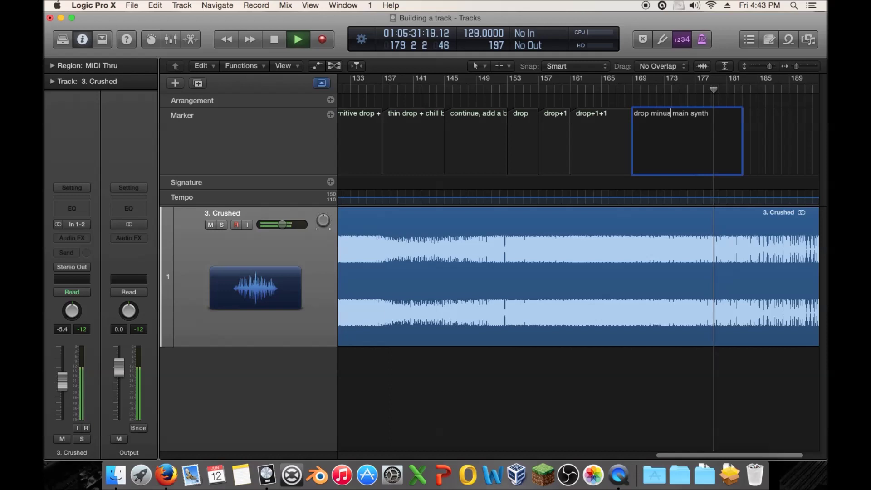
key("Return")
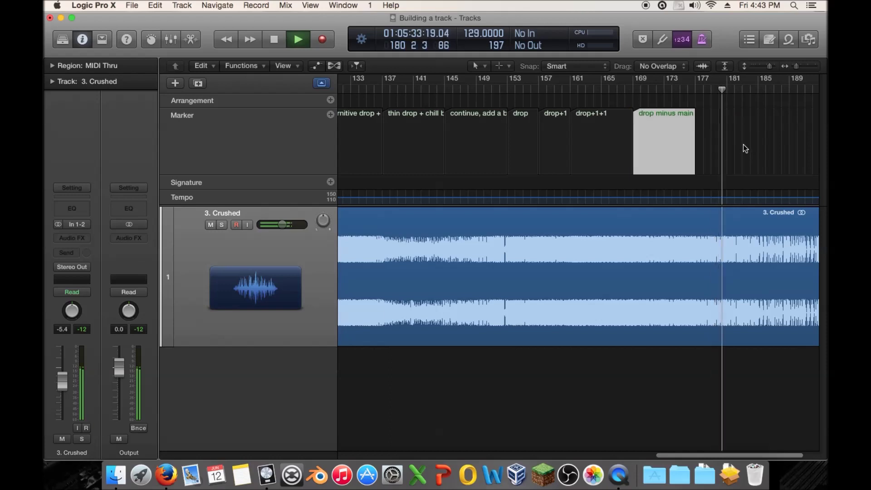
Step: Replay from about bar 175, copy the "drop minus main synth" marker to bar 177 and name the copy "continue, minus sub"
left_click(681, 89)
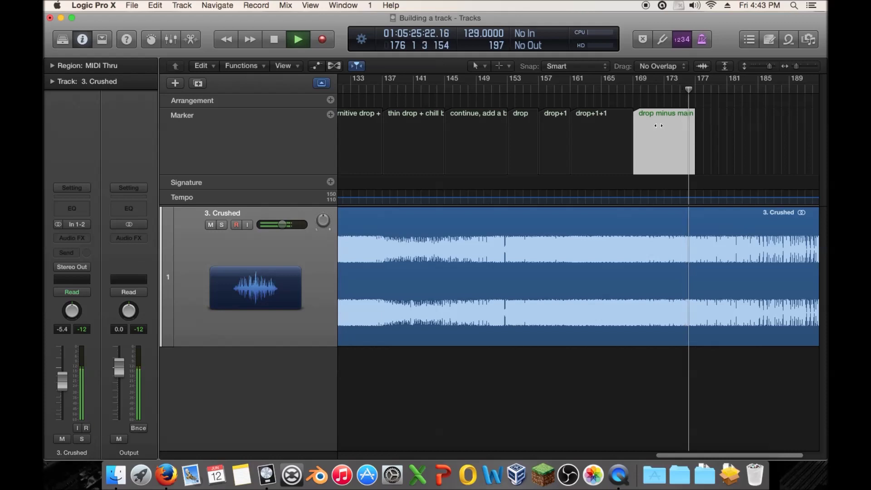
left_click_drag(656, 116, 716, 118)
double_click(715, 118)
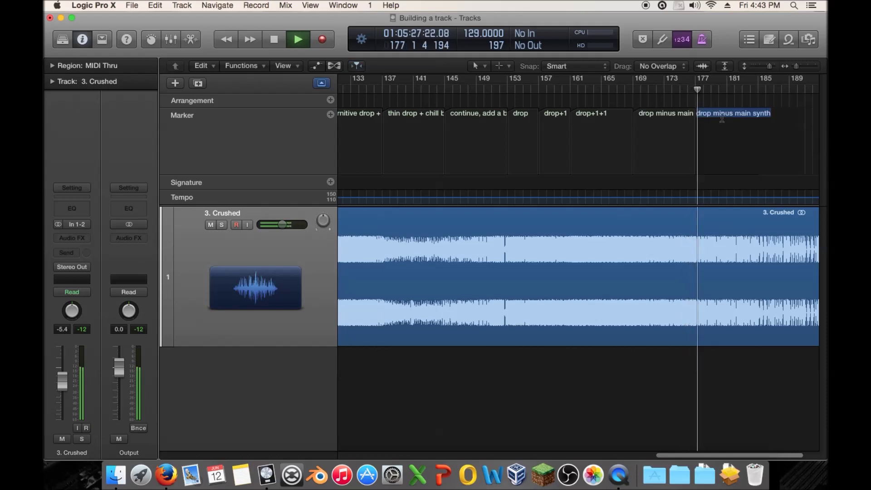
left_click(779, 116)
key("Return")
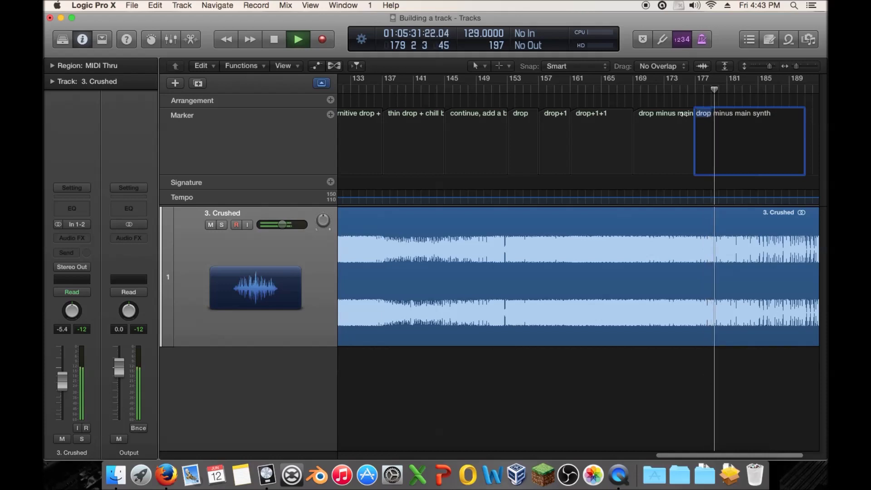
key("super+a")
type("continue, minus synth")
key("Return")
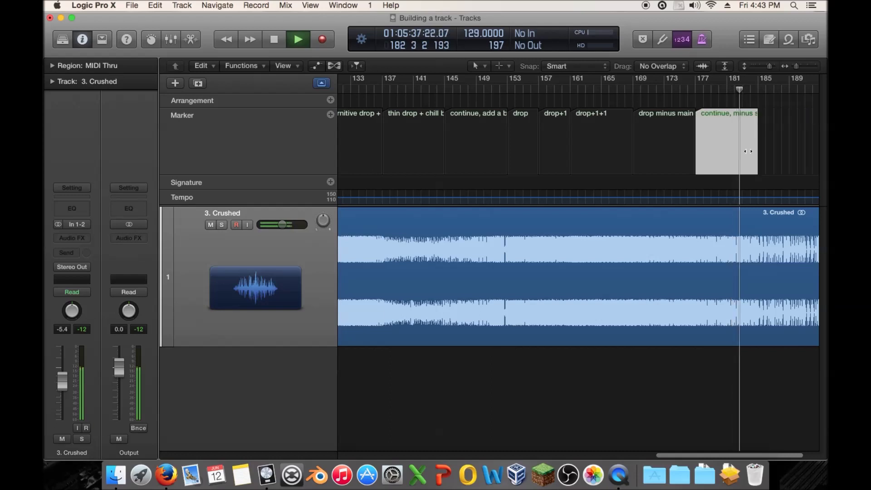
Step: Copy the "continue, minus sub" marker to bar 185 and name the copy "continue, thin kick"
scroll(798, 145, "right", 3)
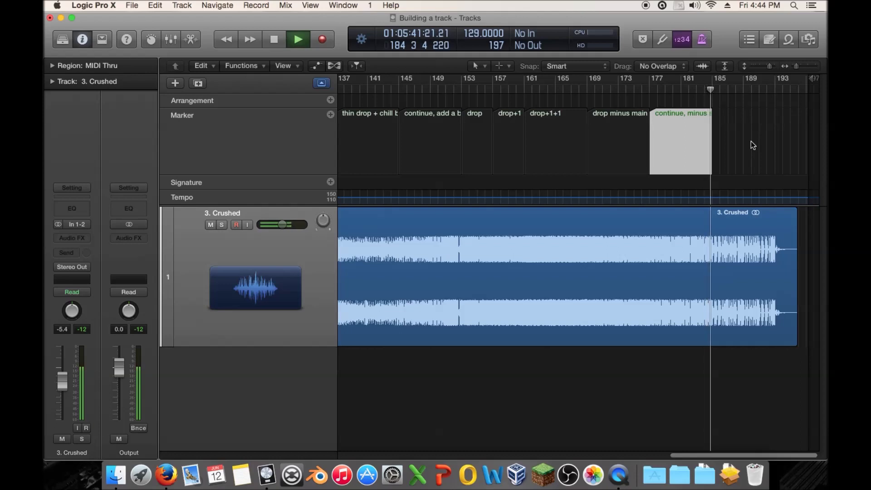
left_click_drag(672, 141, 735, 141)
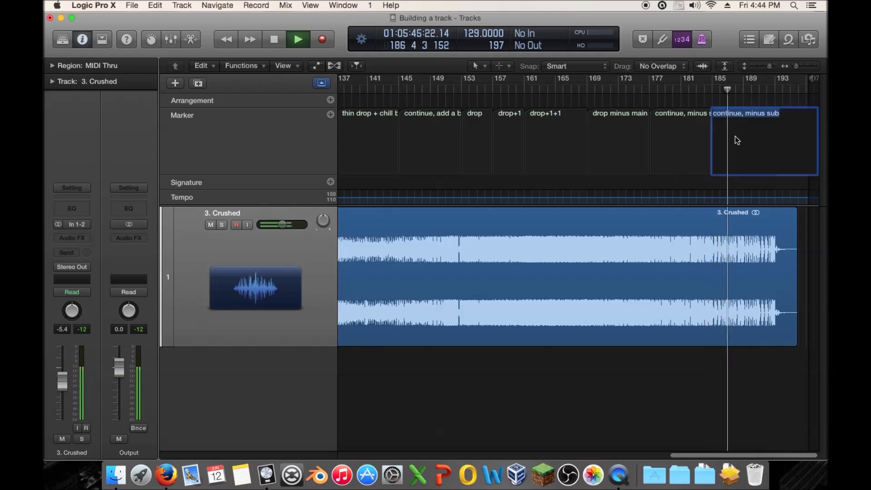
left_click(783, 117)
left_click_drag(785, 117, 745, 116)
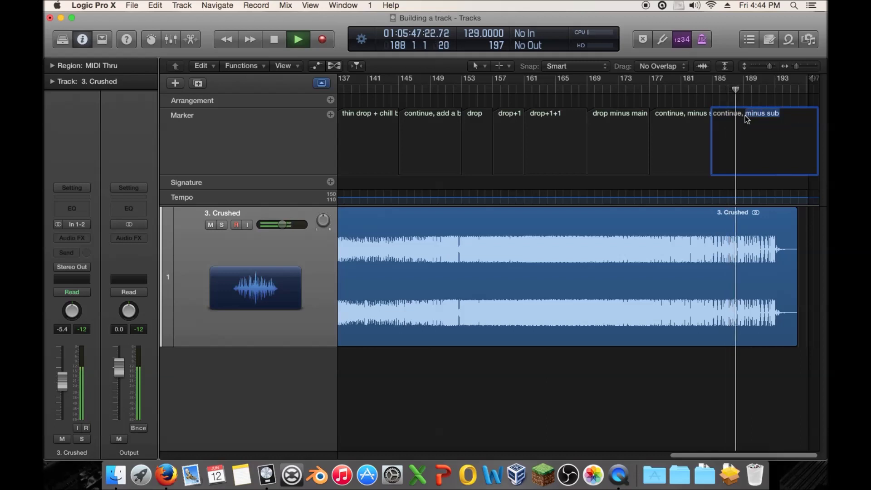
type("thin kick")
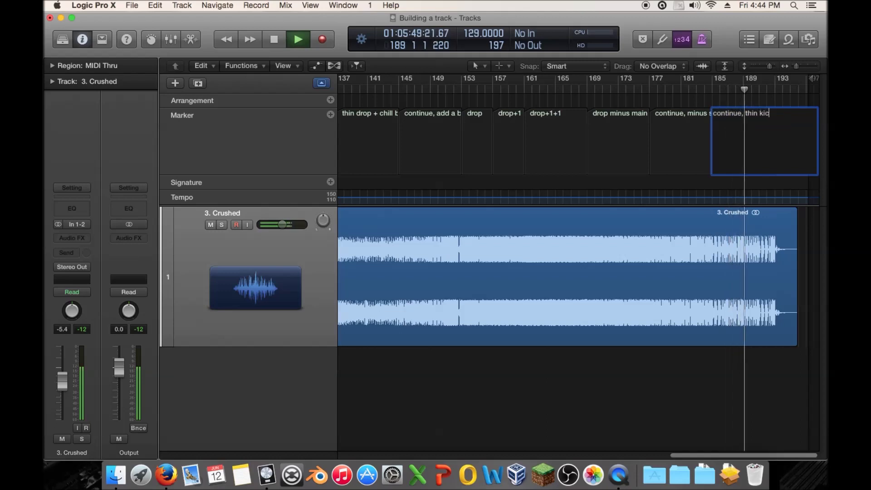
key("Return")
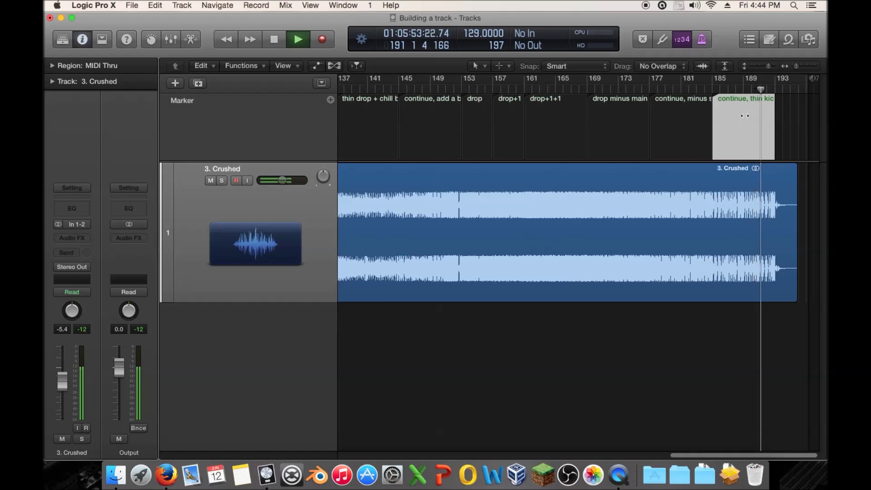
Step: Stop playback and toggle the global tracks' visibility several times, leaving the arrangement, marker, signature and tempo tracks shown
key("g")
key("g")
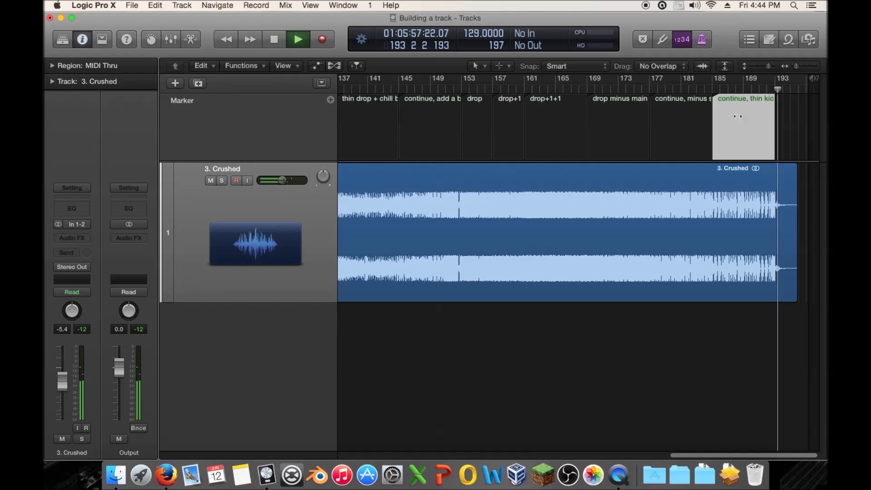
key("space")
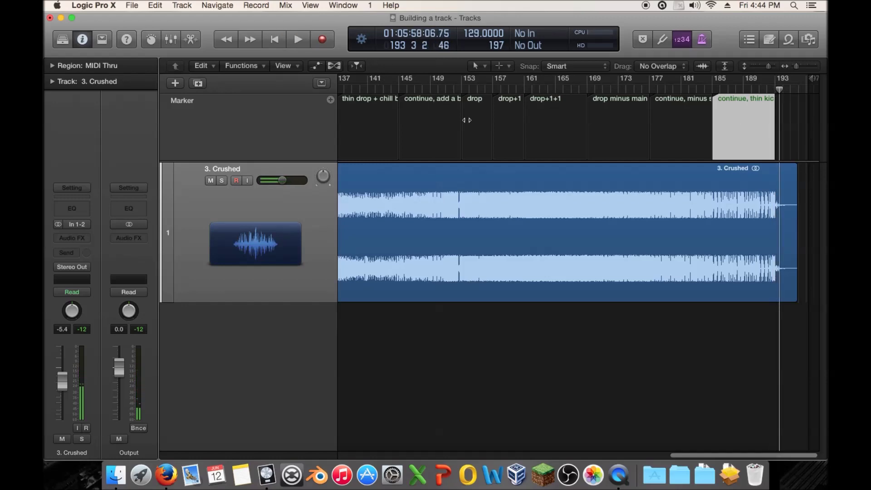
key("g")
key("g")
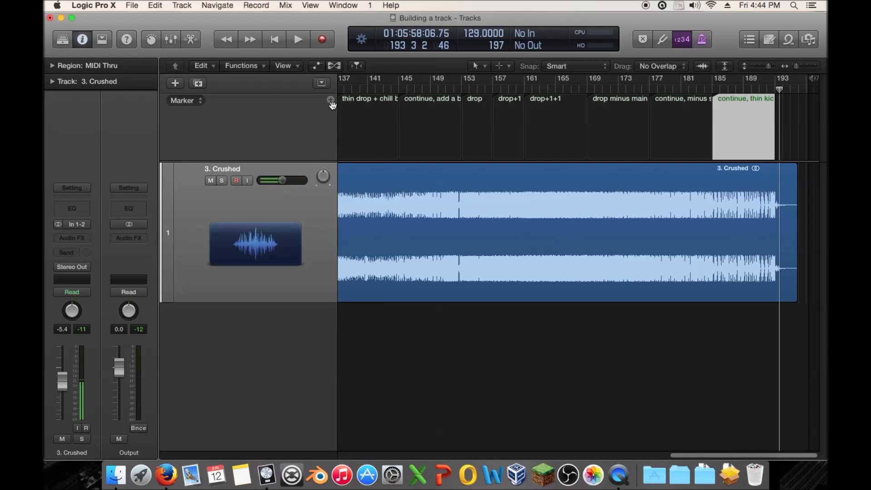
left_click(322, 83)
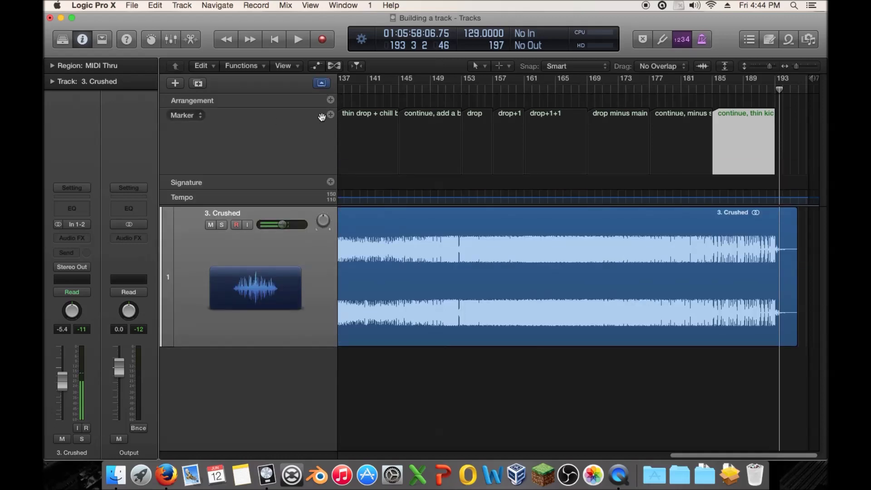
key("g")
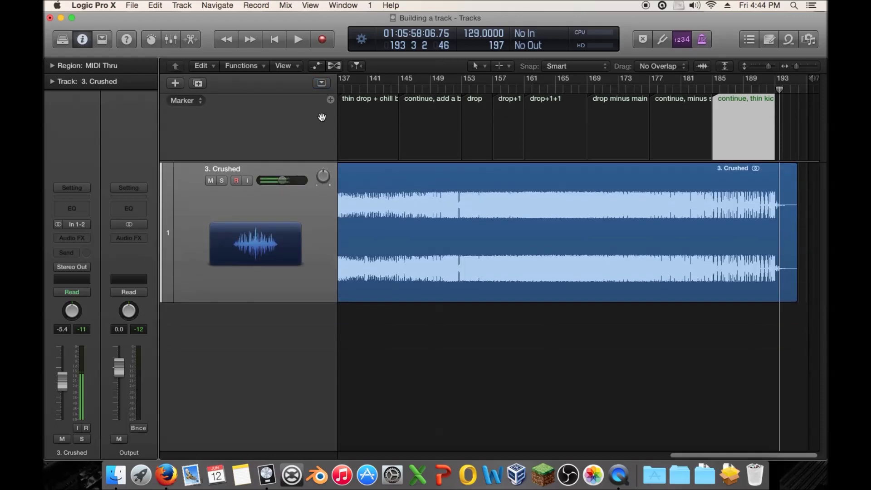
left_click(322, 84)
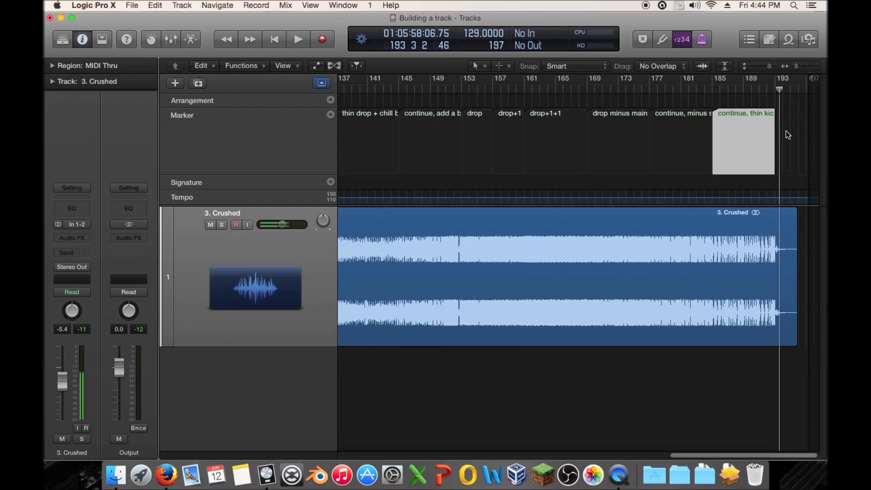
Step: Play the track's ending from about bar 192 and again from about bar 188 to hear its last change
left_click_drag(797, 67, 798, 67)
left_click(757, 91)
key("space")
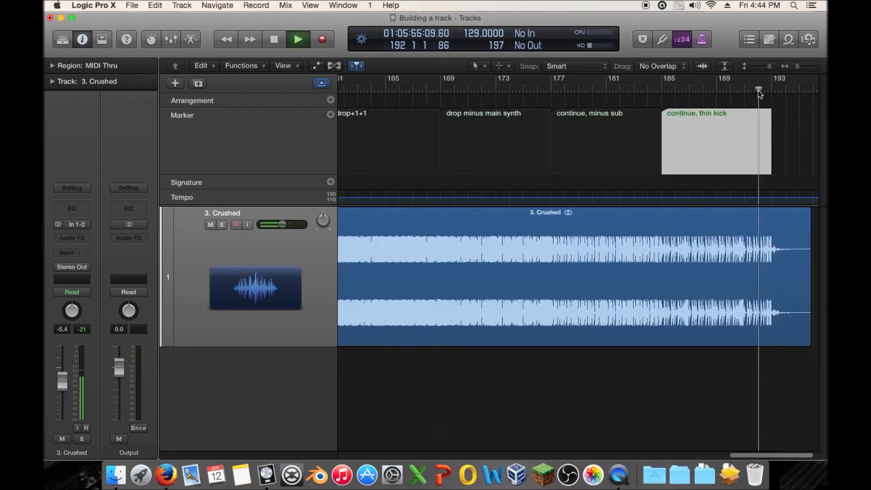
left_click(702, 88)
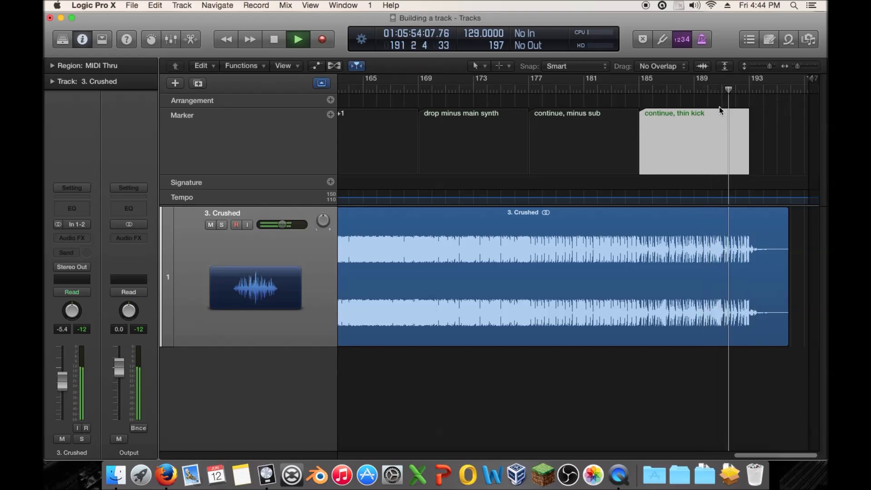
Step: Split off the "continue, thin kick" marker's last two bars from bar 191, name the new marker "remove kick" and play the ending
mouse_move(746, 156)
left_mouse_down()
mouse_move(721, 157)
mouse_move(705, 145)
mouse_move(807, 157)
mouse_move(807, 170)
mouse_move(746, 165)
mouse_move(800, 163)
mouse_move(799, 173)
mouse_move(749, 173)
left_mouse_up()
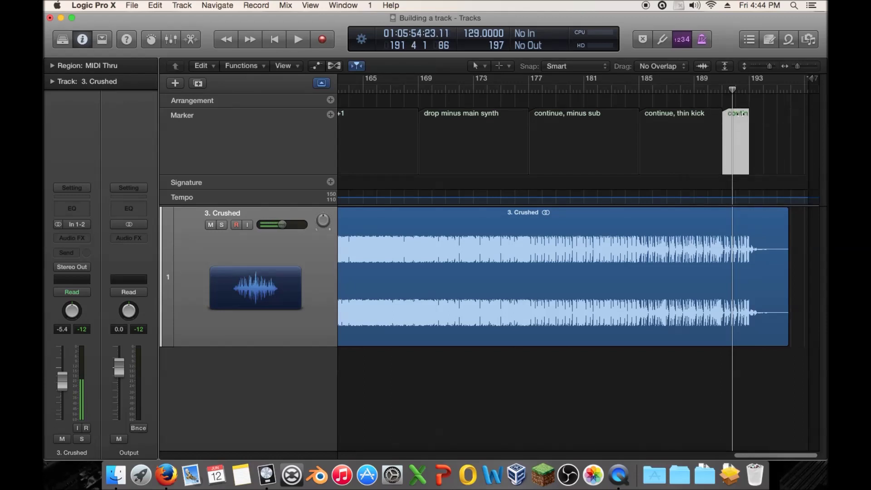
double_click(740, 113)
type("remo")
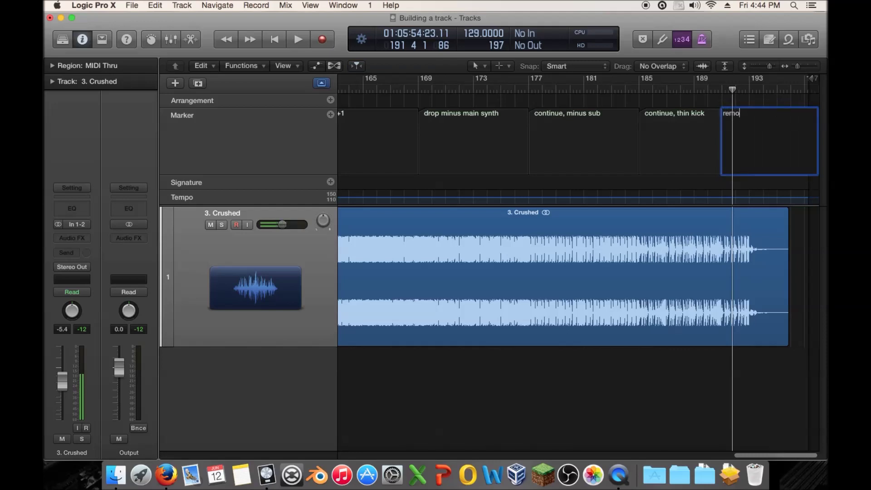
type("ve kick")
key("Return")
key("space")
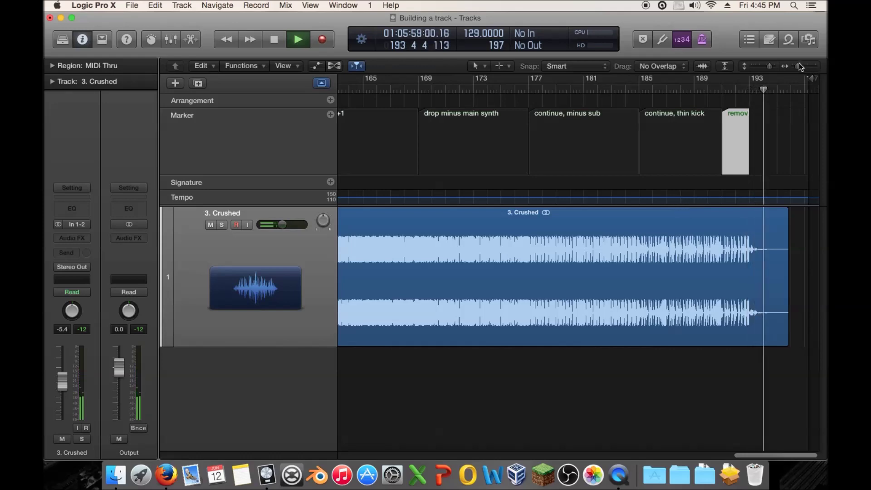
key("space")
Step: Select all the markers across the whole track, deselect them and return the playhead to bar 1
left_click_drag(798, 66, 791, 67)
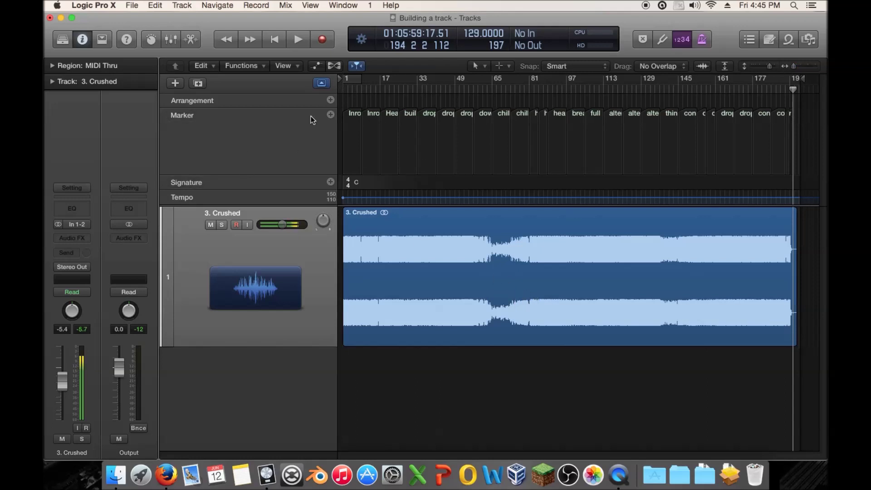
left_click(291, 143)
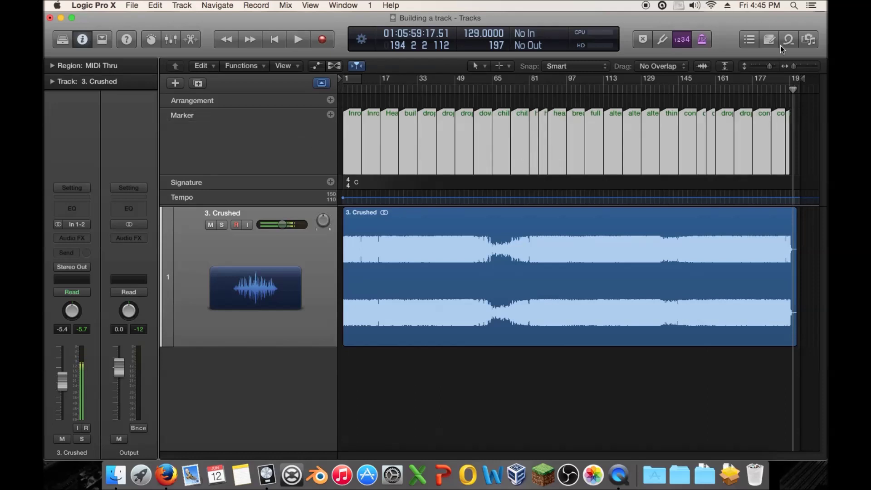
left_click_drag(795, 66, 795, 66)
left_click(430, 374)
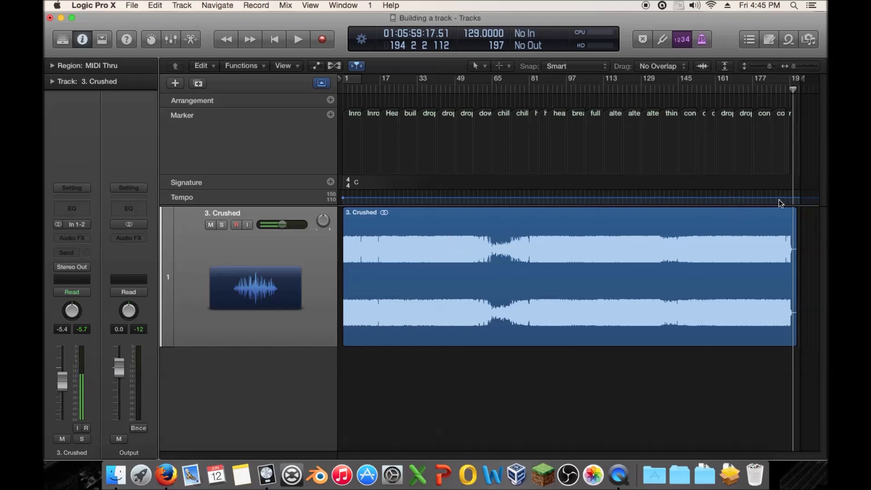
left_click_drag(793, 88, 208, 113)
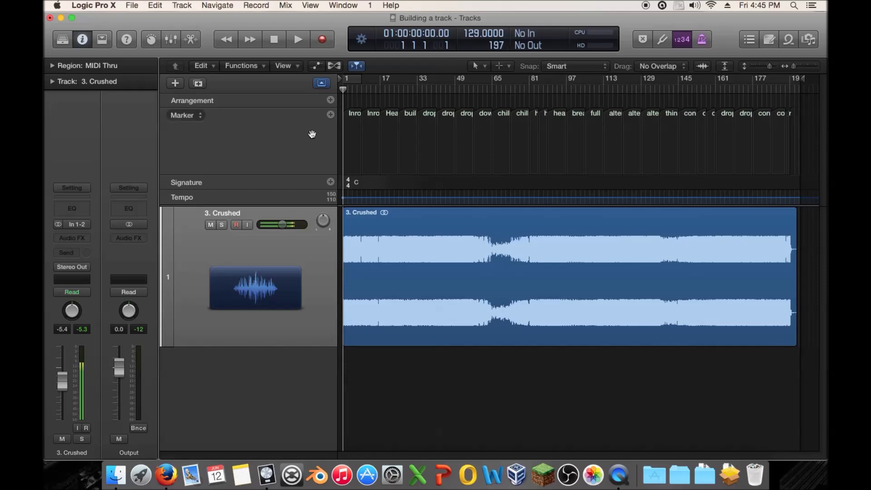
Step: Play the opening of the "Heavy intro - leads to build" section briefly from bar 17
left_click_drag(793, 66, 798, 66)
scroll(565, 89, "right", 3)
left_click_drag(476, 86, 482, 85)
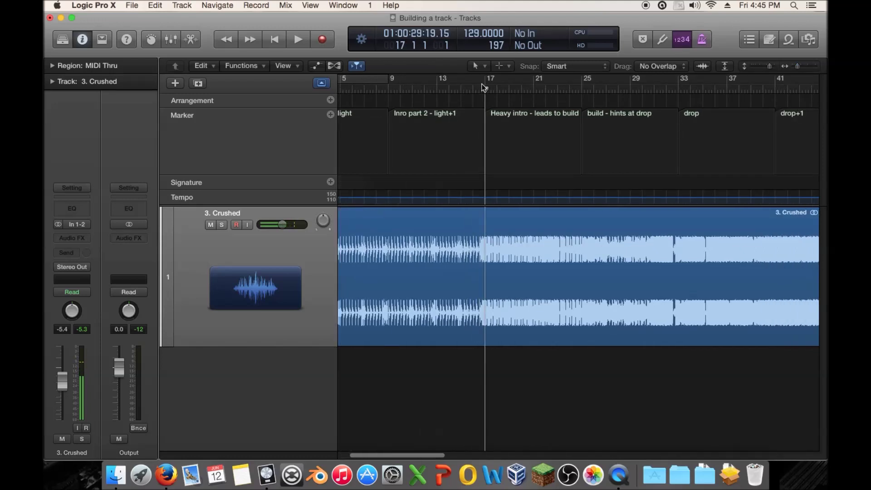
key("space")
key("space")
Step: Play the first half of the "chill break" section from bar 65 to hear its chord progression
scroll(733, 129, "right", 10)
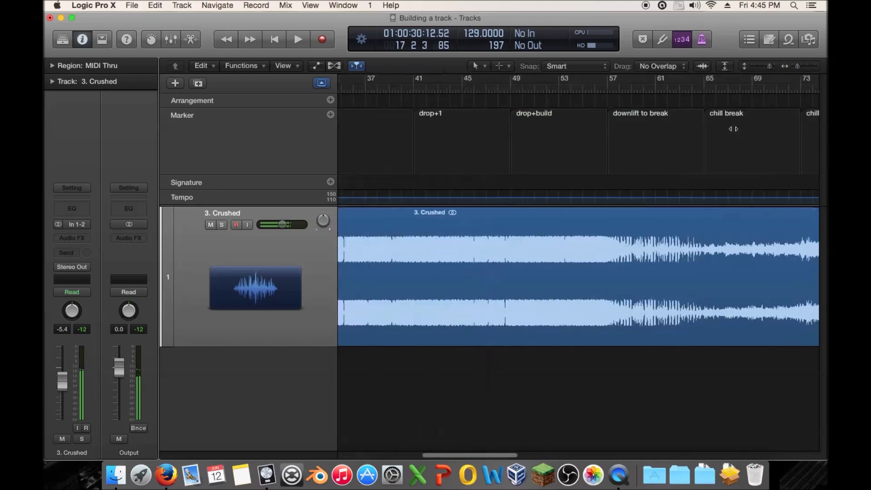
scroll(570, 136, "right", 3)
left_click_drag(582, 90, 591, 90)
key("space")
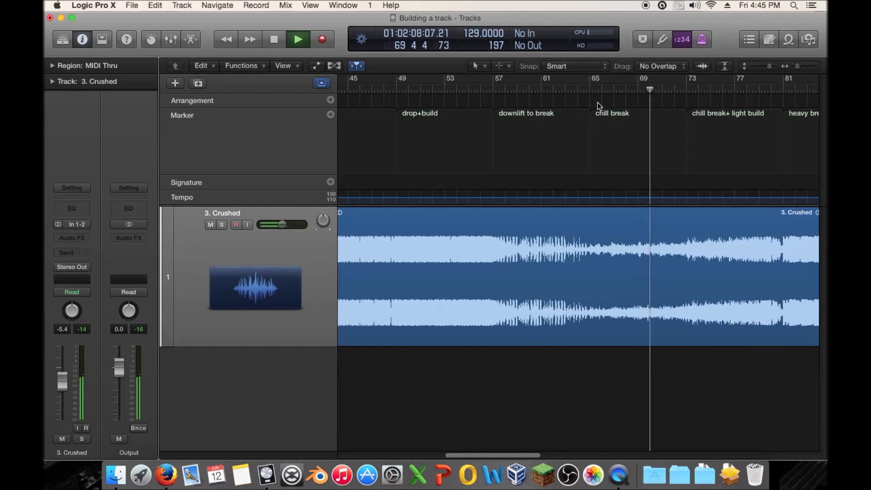
left_click(589, 92)
key("space")
Step: Play the second half of the "chill break" section from bar 69 and return the playhead to bar 65
left_click_drag(590, 91, 629, 93)
left_click_drag(586, 94, 644, 101)
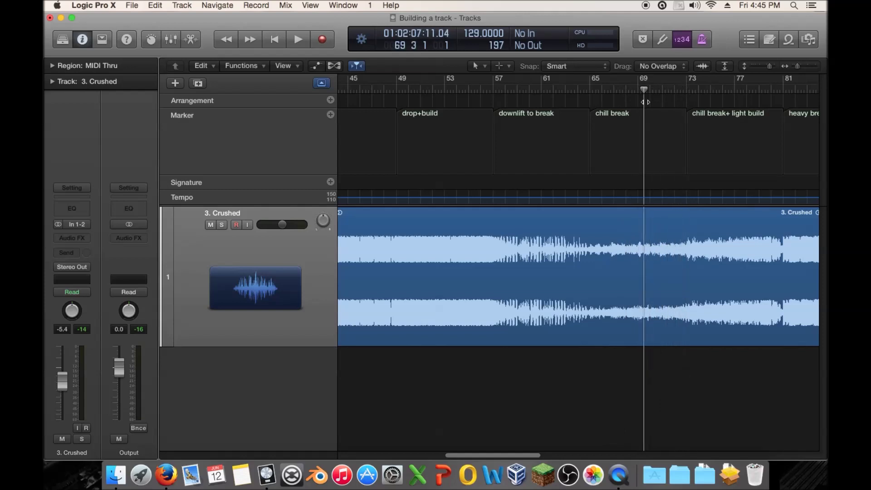
key("space")
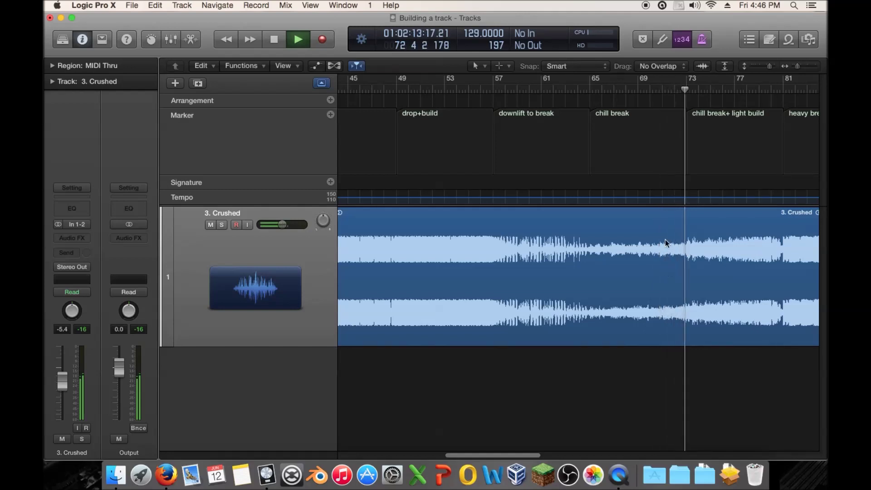
key("space")
left_click(589, 87)
mouse_move(590, 87)
left_mouse_down()
mouse_move(637, 86)
mouse_move(590, 88)
left_mouse_up()
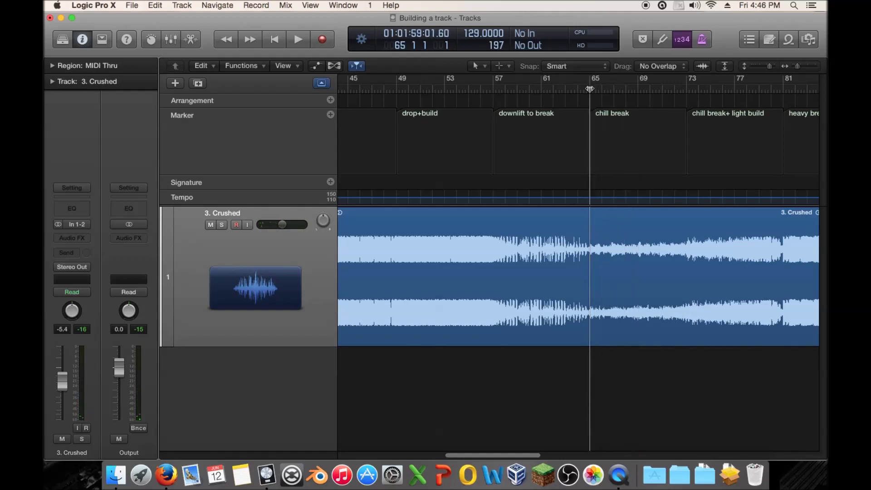
Step: Write "chord progression for break: 4 bars" in the project's note pad and hide the notes
scroll(649, 97, "right", 2)
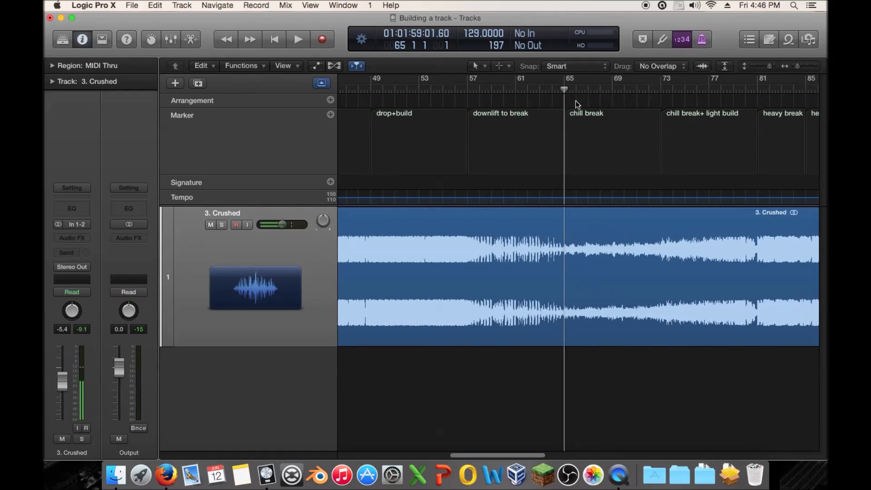
left_click(769, 39)
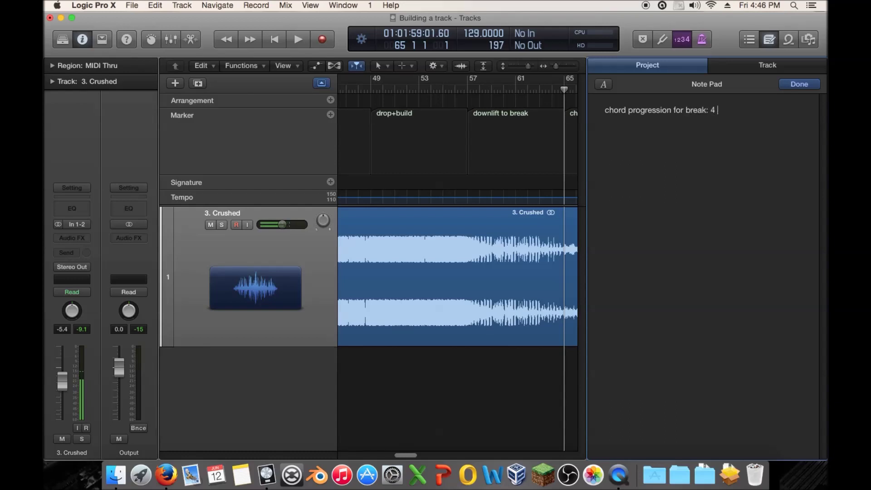
left_click(768, 40)
Step: Play from the start of the "chill break+ light build" section at bar 73 into the heavy break
scroll(629, 115, "right", 5)
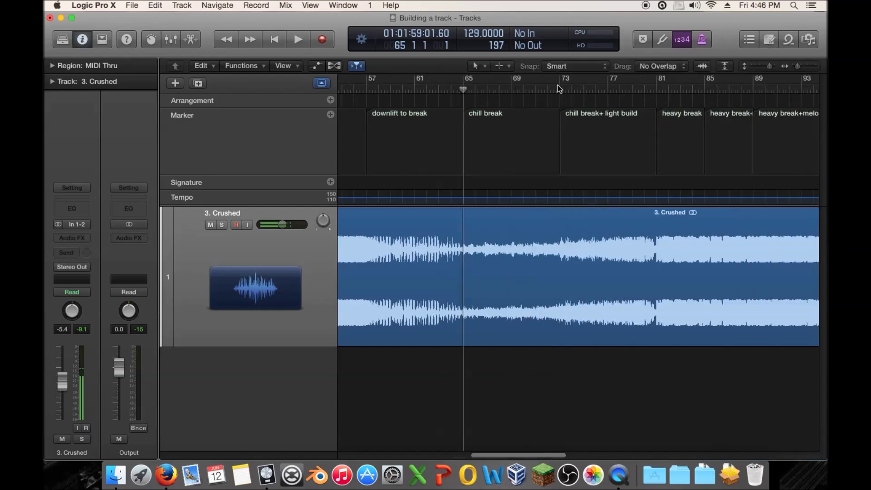
double_click(557, 85)
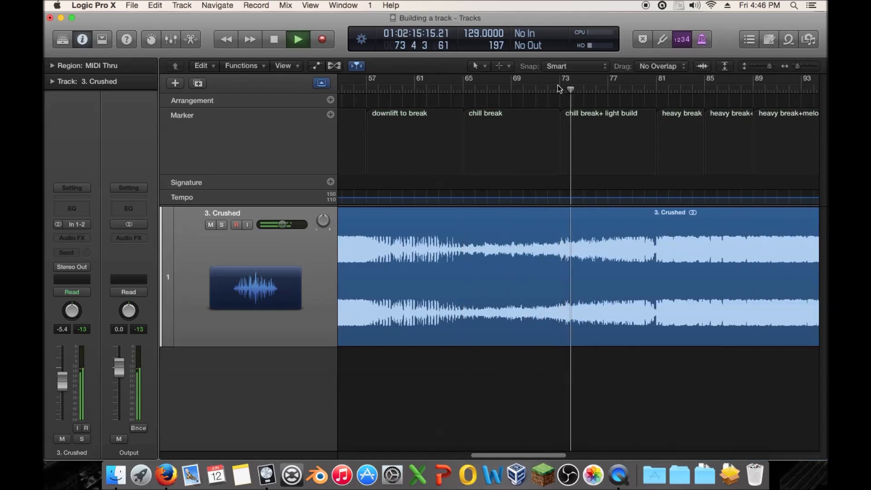
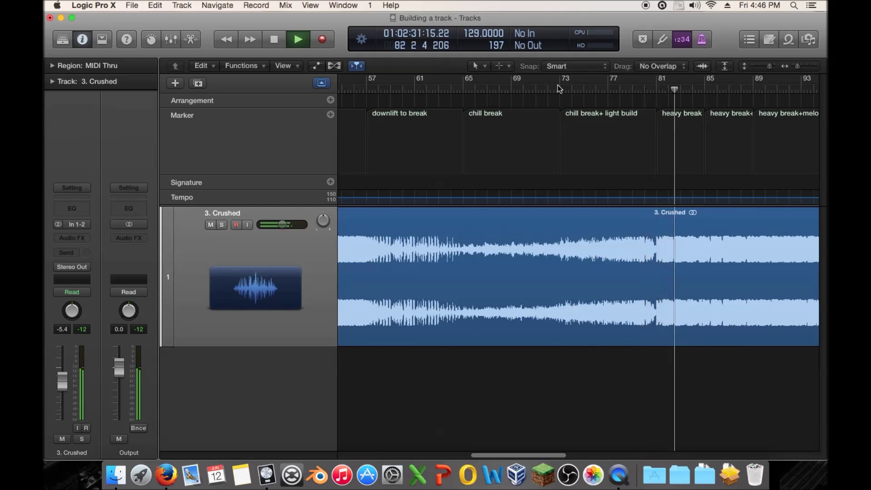
key("space")
Step: Play the "heavy break" section from bar 81 to about bar 85
scroll(694, 94, "right", 5)
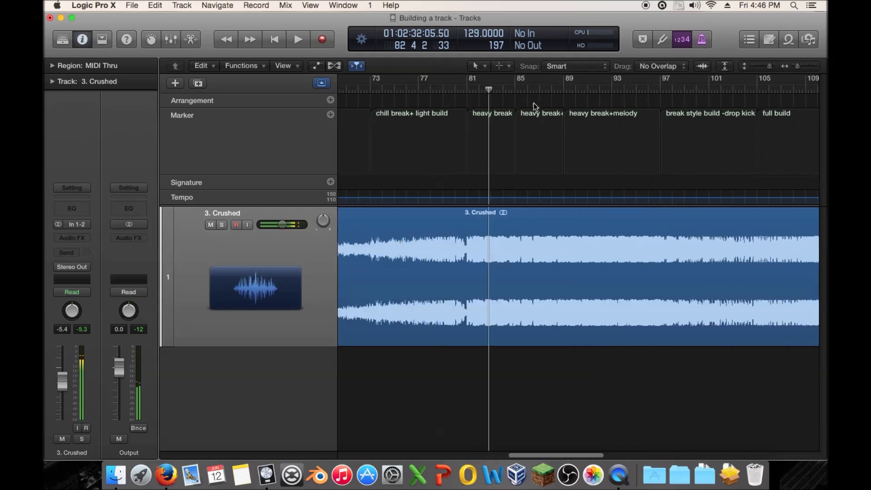
left_click(473, 90)
key("space")
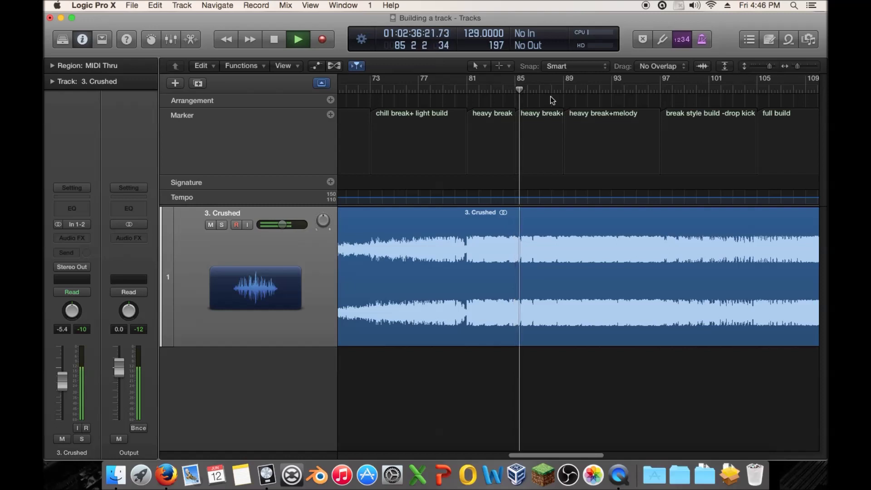
key("space")
Step: Return the playhead to the start of the "heavy break" section at bar 81
scroll(600, 97, "left", 2)
left_click_drag(553, 91, 505, 93)
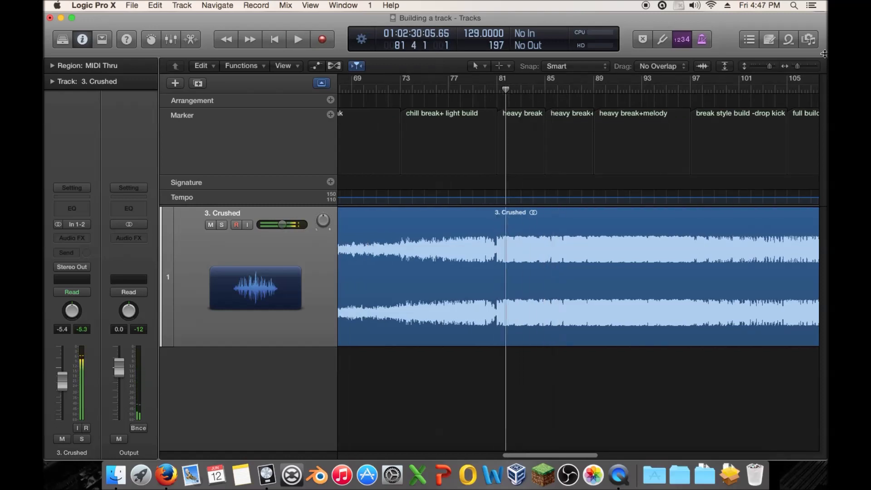
left_click(809, 39)
left_click(809, 40)
scroll(480, 166, "left", 3)
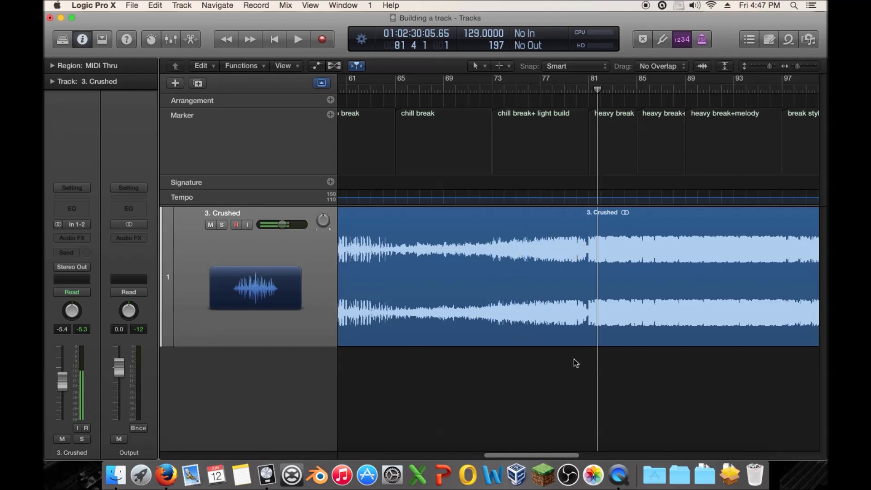
mouse_move(597, 357)
left_mouse_down()
mouse_move(588, 361)
mouse_move(670, 363)
mouse_move(589, 362)
left_mouse_up()
Step: Play the first "drop" section from bar 33 to about bar 37 to hear how long its pattern lasts
scroll(607, 361, "right", 5)
left_click(796, 65)
scroll(608, 99, "right", 10)
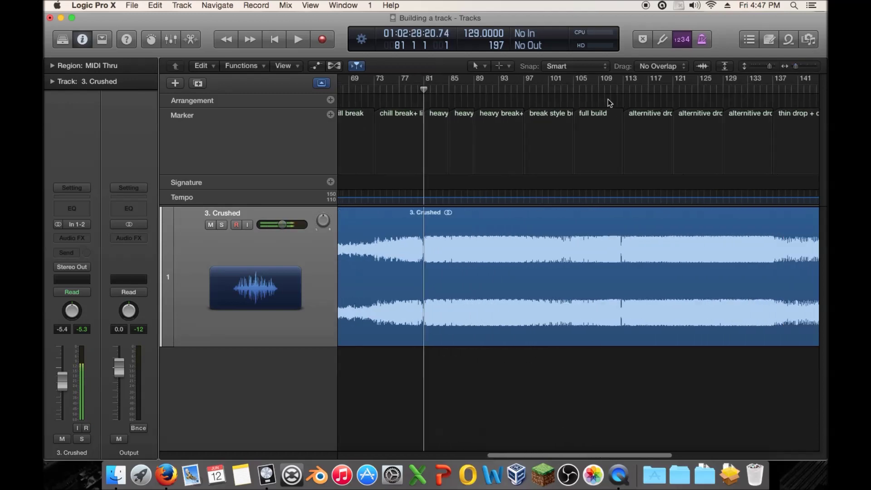
scroll(604, 102, "right", 5)
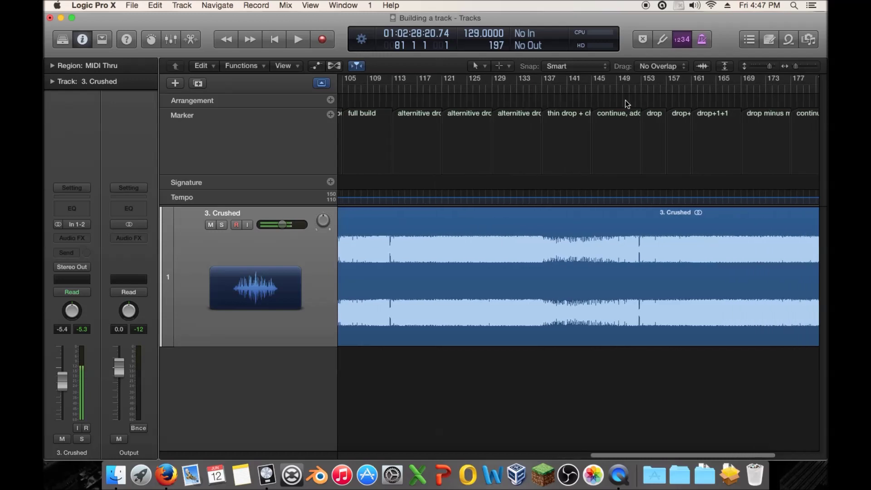
scroll(608, 99, "left", 4)
scroll(591, 99, "left", 20)
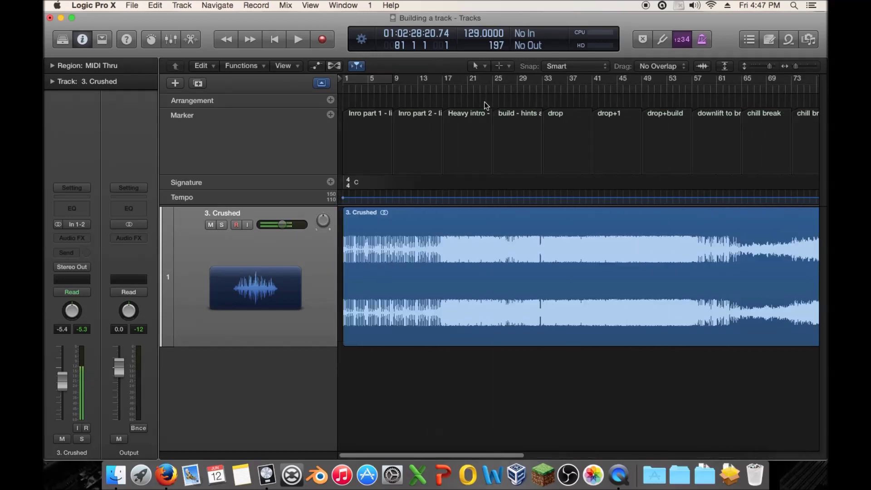
left_click(541, 88)
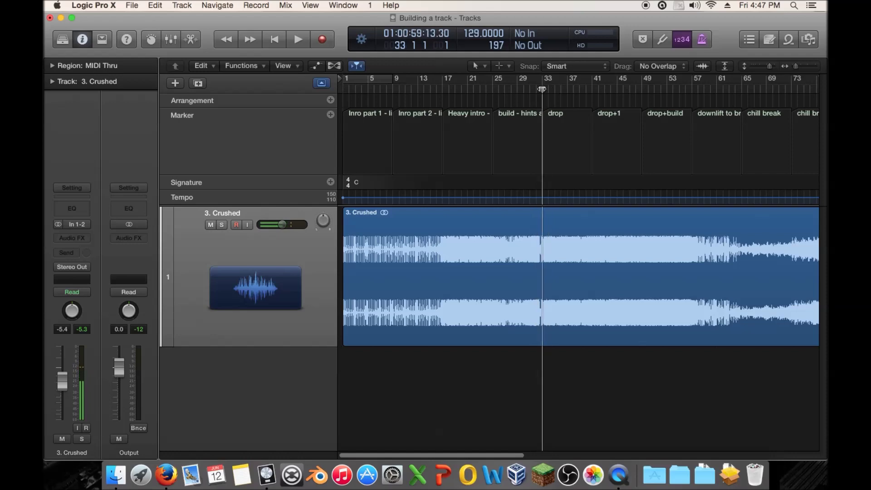
left_click_drag(795, 64, 800, 66)
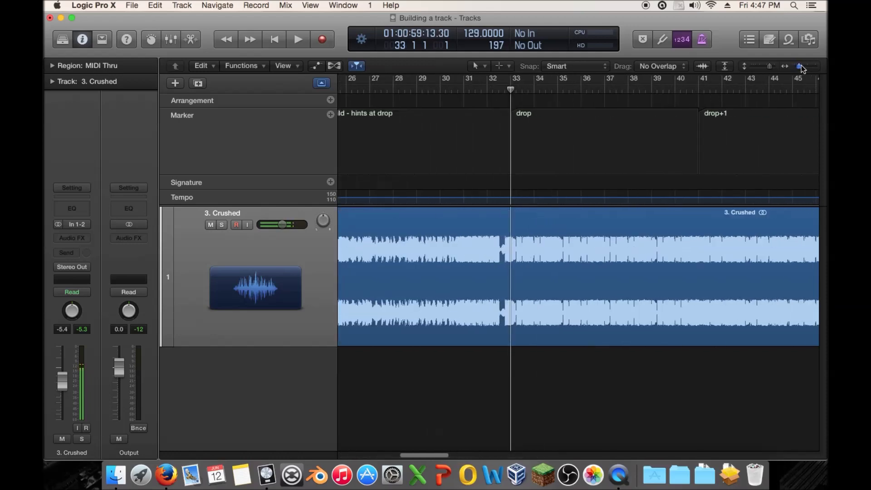
key("space")
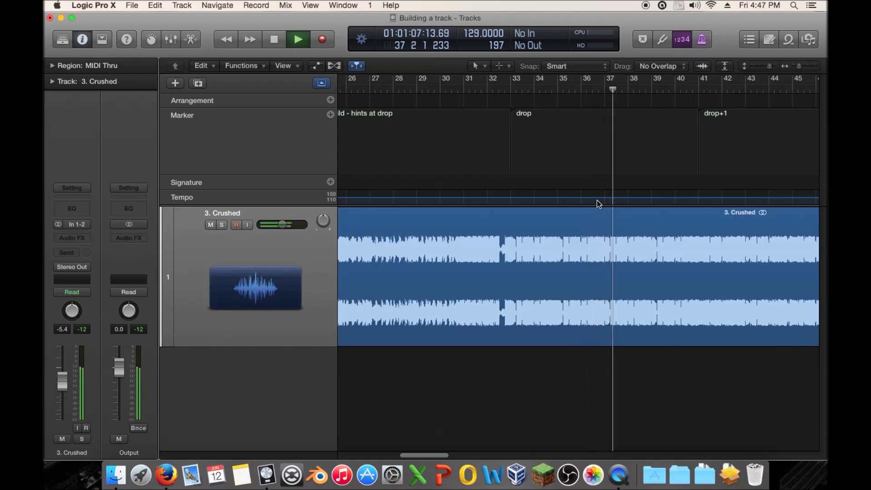
key("space")
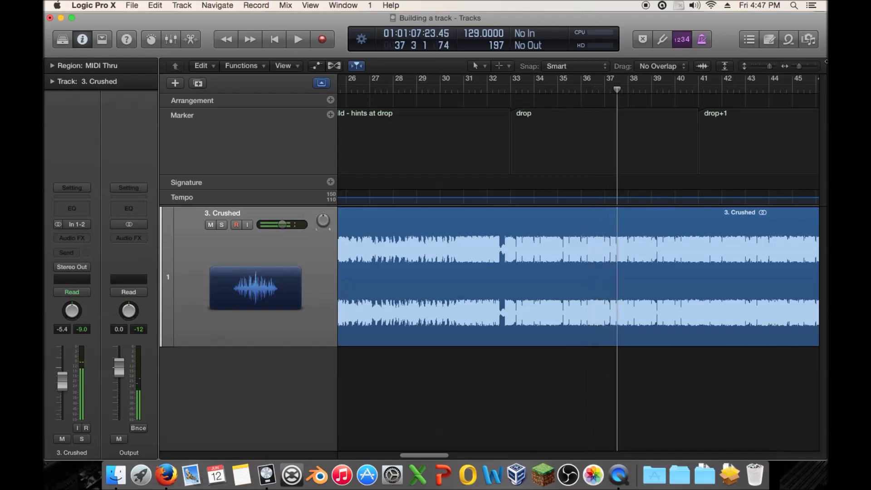
Step: Add the line "drop pattern: 4 bars" to the project's note pad and hide the notes
left_click(808, 41)
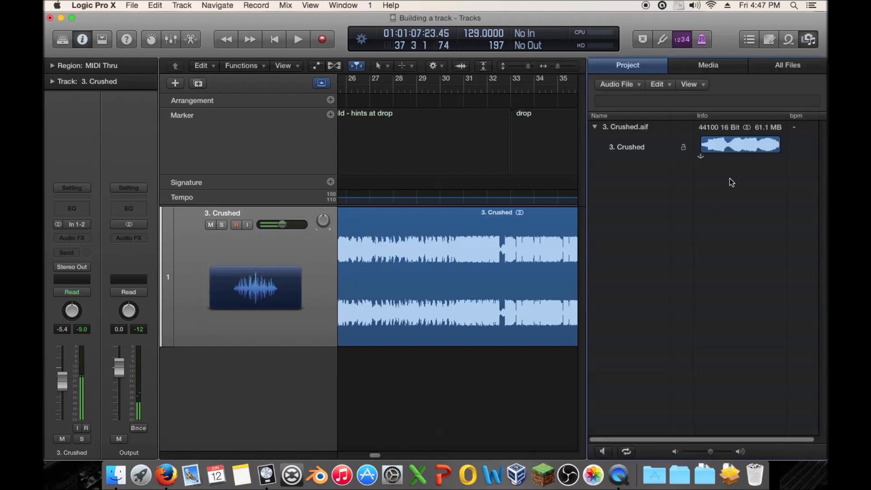
left_click(765, 40)
left_click(753, 183)
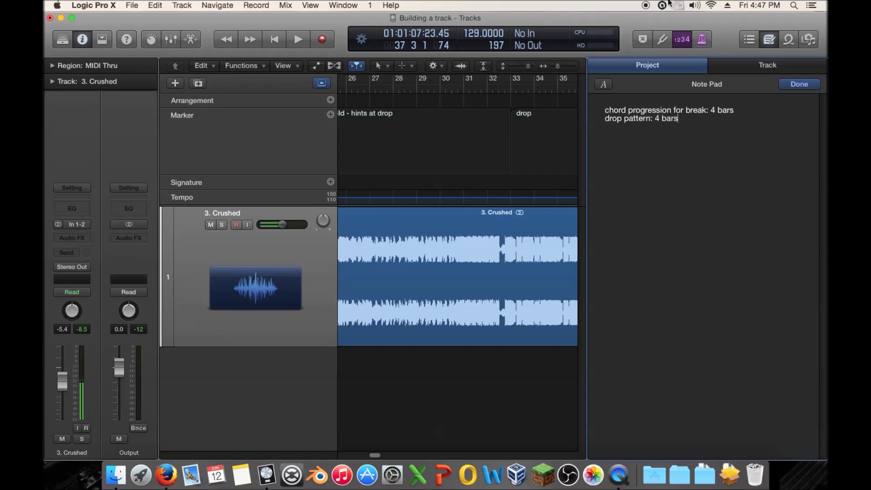
left_click(770, 39)
Step: Return the playhead to bar 1 and examine the intro's waveform and section lengths at several zoom levels
left_click_drag(799, 67, 789, 66)
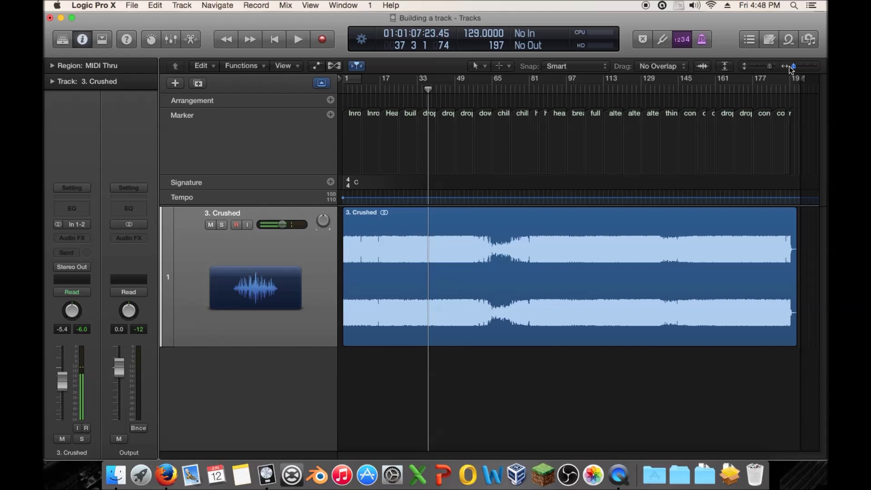
left_click_drag(790, 68, 793, 69)
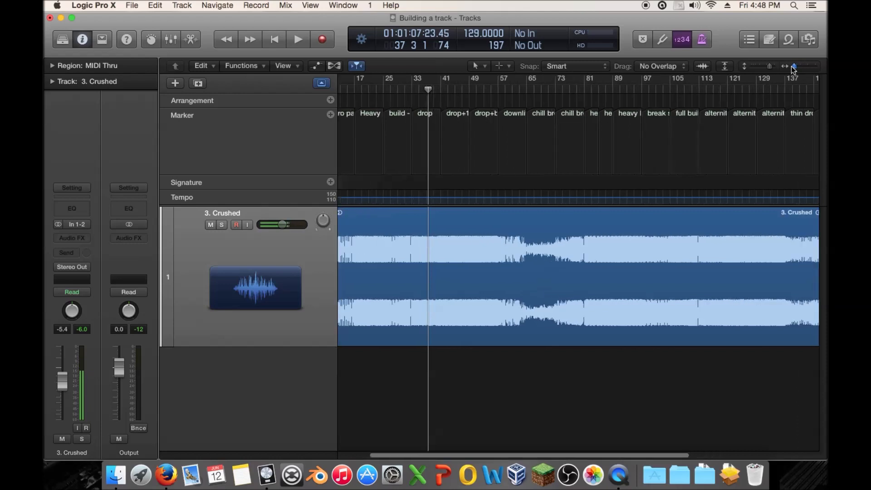
scroll(320, 282, "left", 5)
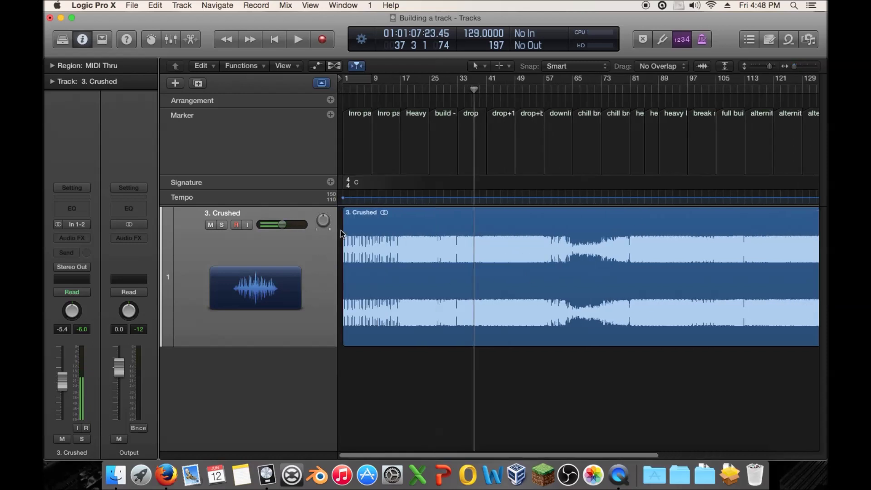
left_click_drag(793, 67, 798, 71)
scroll(412, 358, "left", 10)
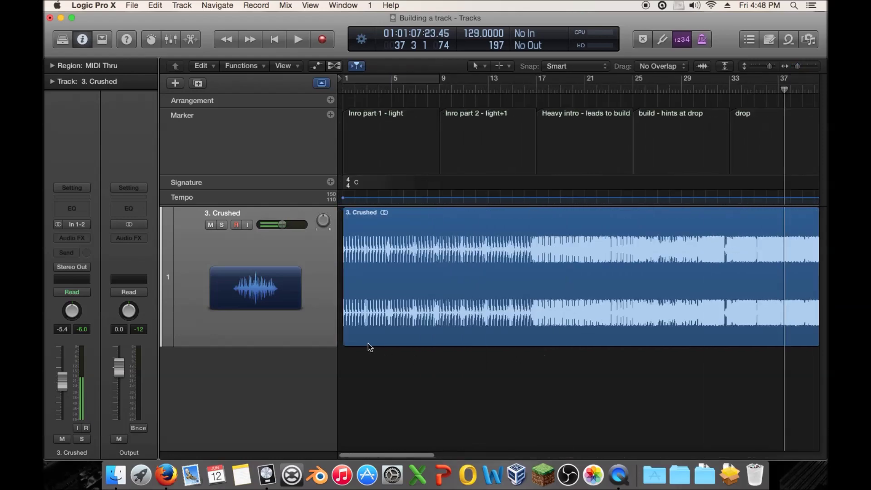
left_click(365, 95)
left_click(353, 92)
left_click_drag(354, 92, 332, 97)
left_click(805, 66)
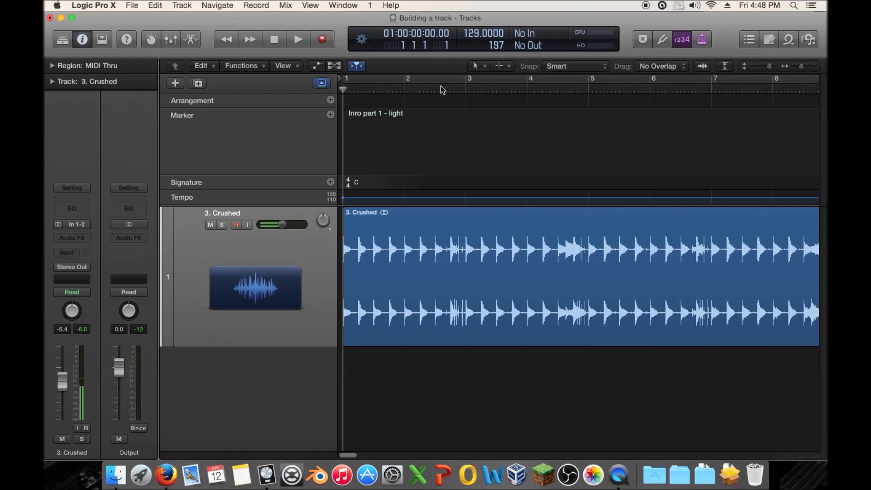
mouse_move(801, 65)
left_mouse_down()
mouse_move(793, 67)
mouse_move(804, 67)
left_mouse_up()
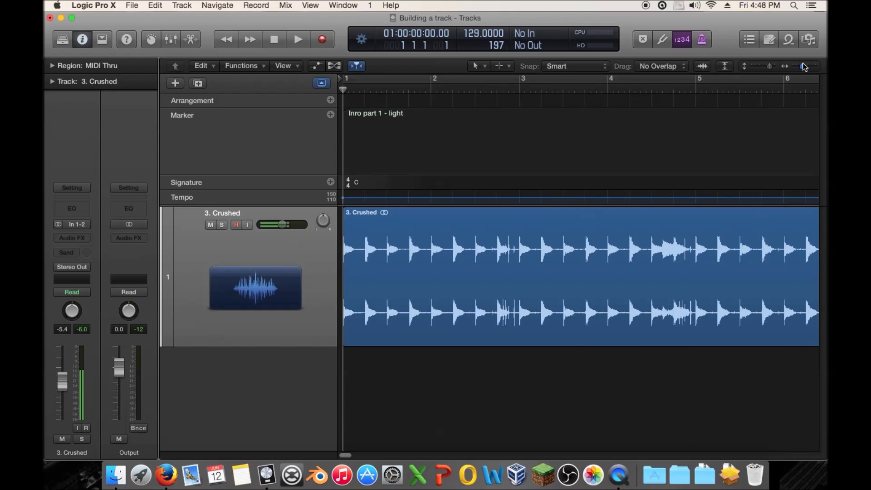
left_click_drag(803, 67, 798, 67)
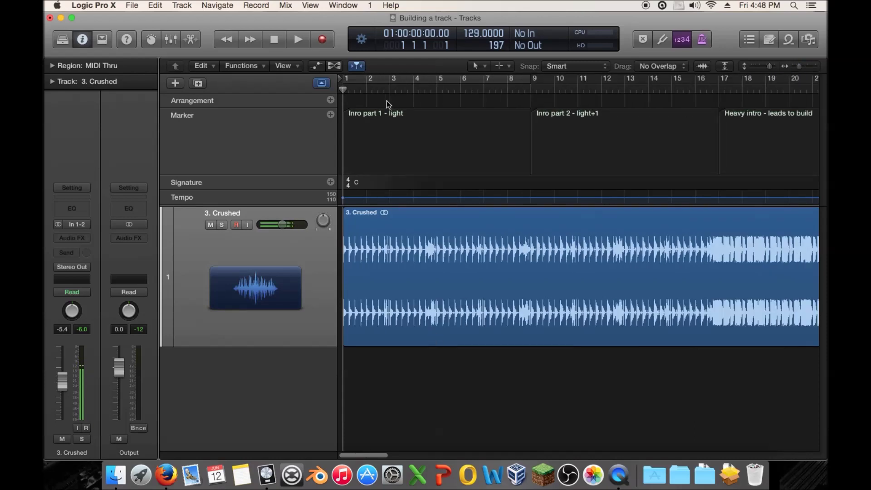
Step: Move the playhead through the intro to bar 17, play the start of the heavy intro briefly and view the sections up to the drop
left_click_drag(383, 90, 711, 100)
scroll(603, 99, "right", 4)
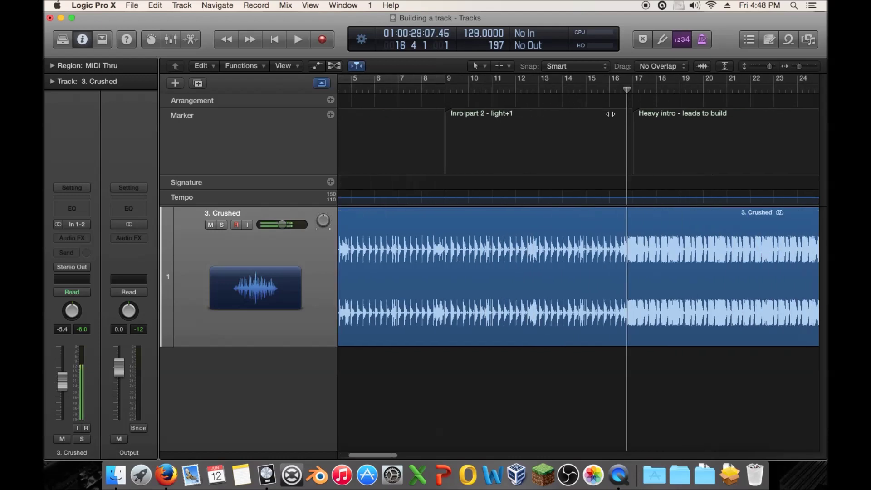
scroll(613, 114, "right", 4)
left_click_drag(556, 89, 541, 90)
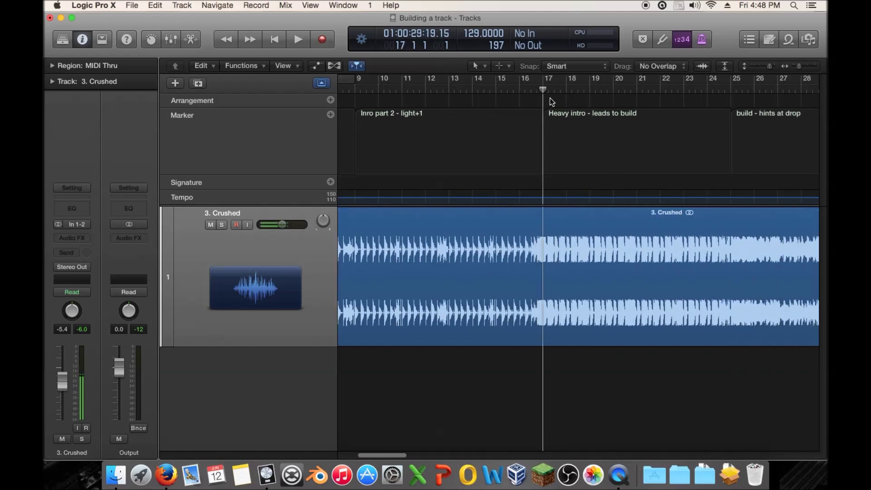
key("space")
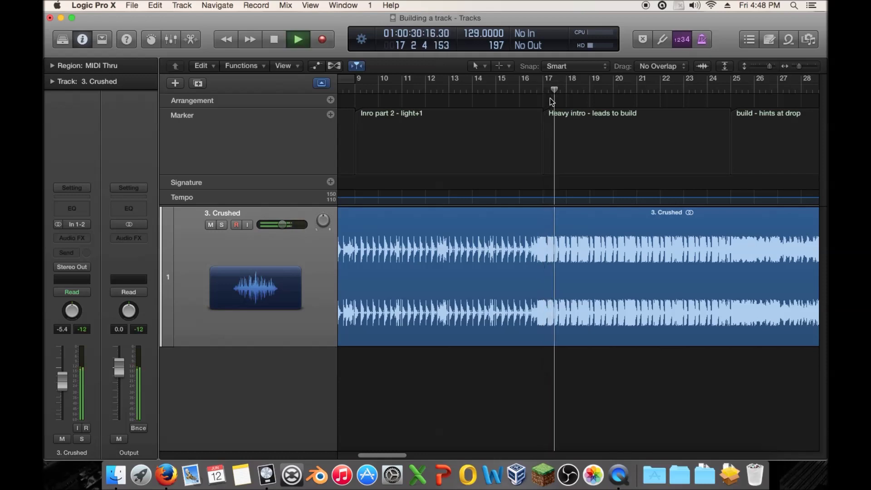
scroll(616, 100, "right", 1)
scroll(598, 100, "right", 9)
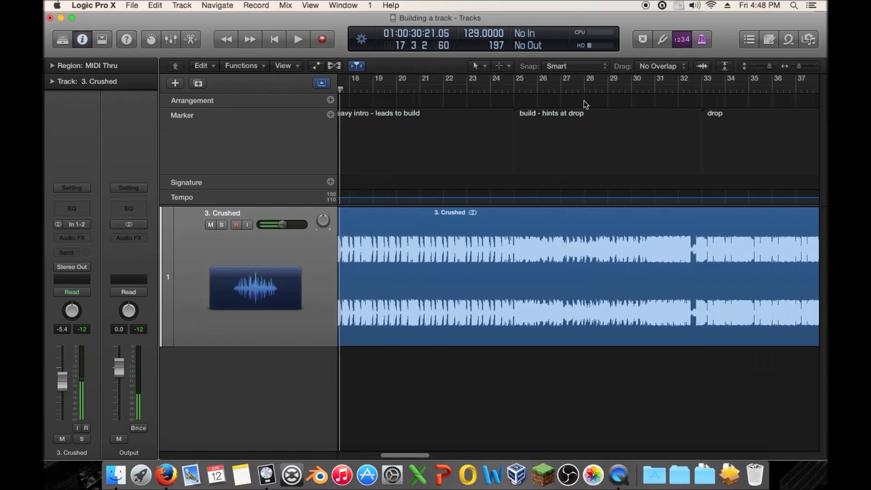
Step: Play the first "drop" section from bar 33 to about bar 41 to hear how its pattern varies
scroll(572, 101, "left", 12)
scroll(623, 215, "right", 12)
scroll(650, 105, "right", 20)
scroll(567, 173, "left", 3)
left_click_drag(510, 453, 433, 452)
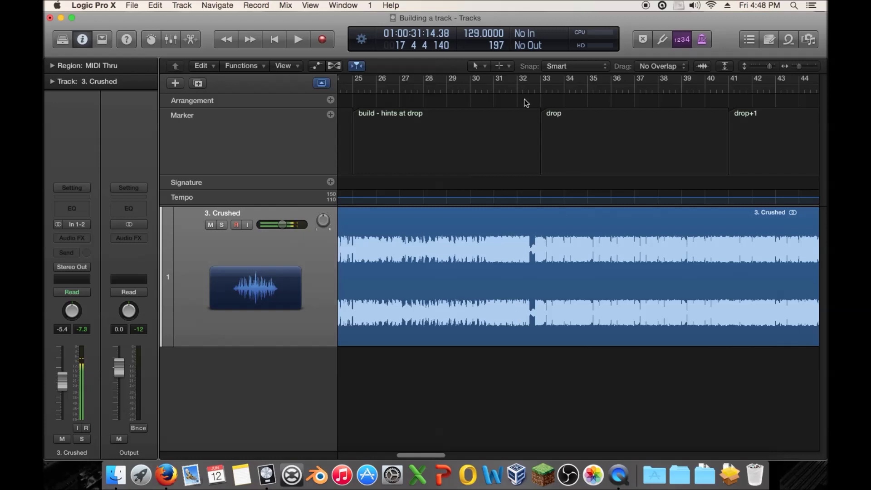
left_click_drag(538, 89, 546, 89)
key("space")
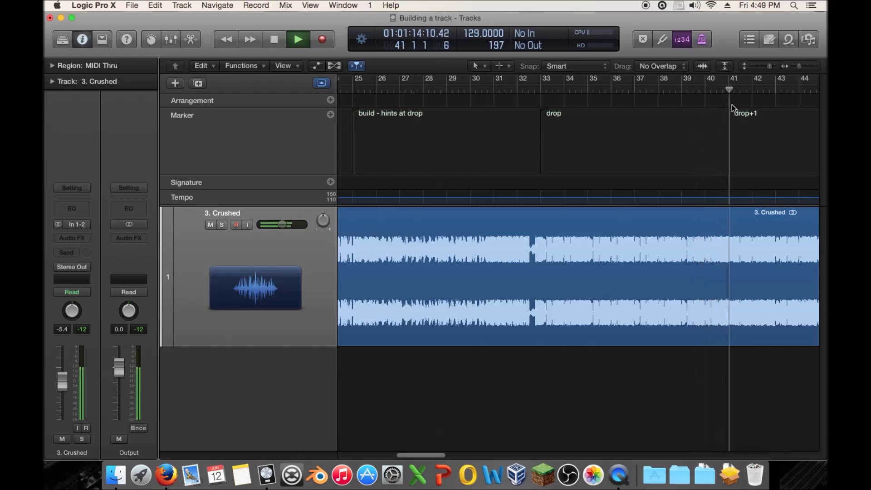
left_click(717, 89)
Step: Add the line "every 2 bars, varience" below the drop pattern entry in the project's note pad and hide the notes
left_click(808, 39)
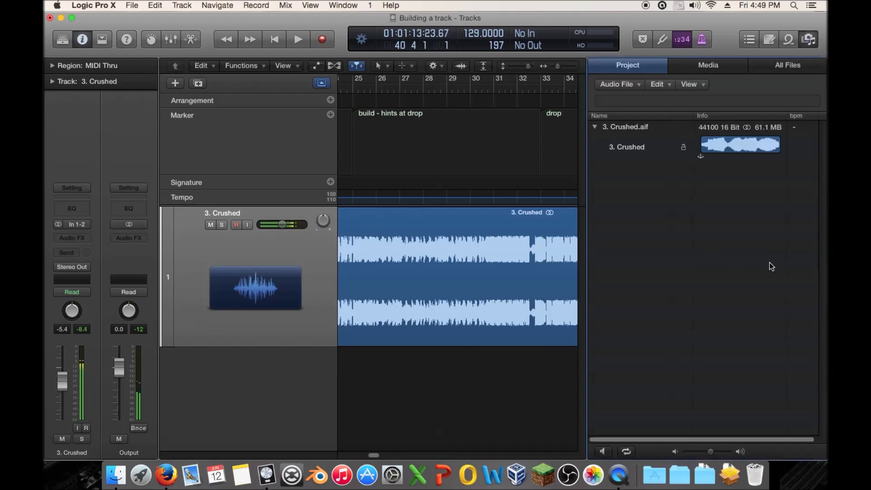
left_click(770, 39)
left_click(729, 148)
key("Return")
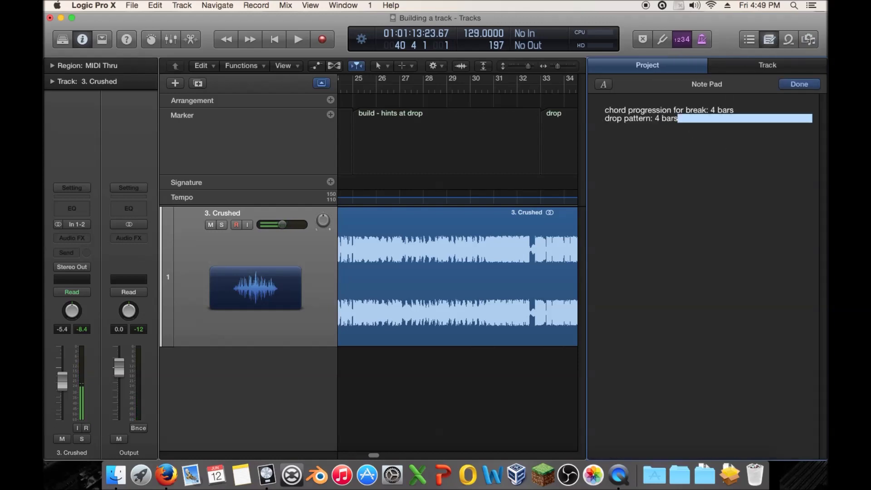
key("Return")
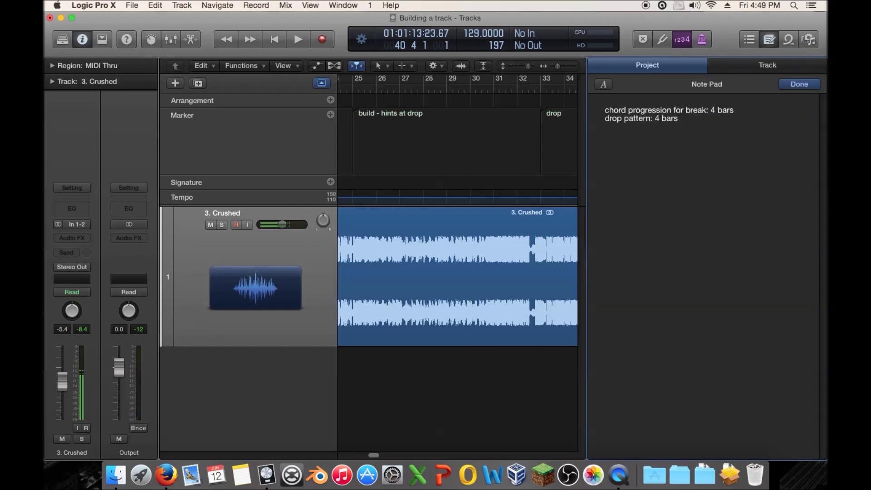
type("2 bars, varience")
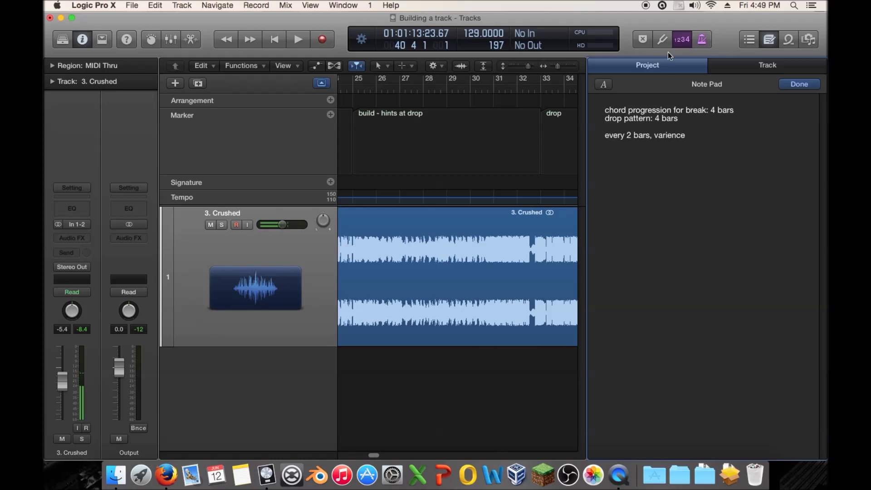
left_click(768, 40)
Step: Reopen the project's notes and append "(fill, blank, change, etc)" to the "every 2 bars, varience" line
left_click_drag(799, 66, 795, 67)
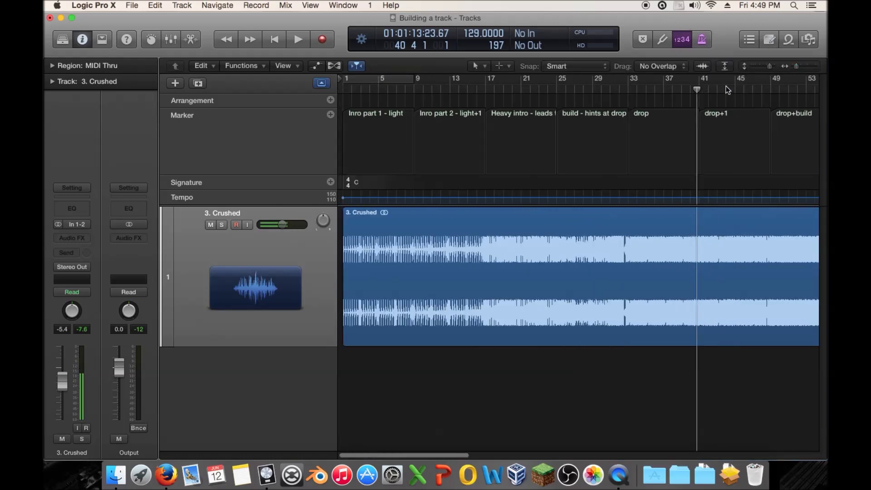
left_click(809, 43)
left_click(763, 41)
double_click(695, 143)
left_click(697, 141)
type("(fill")
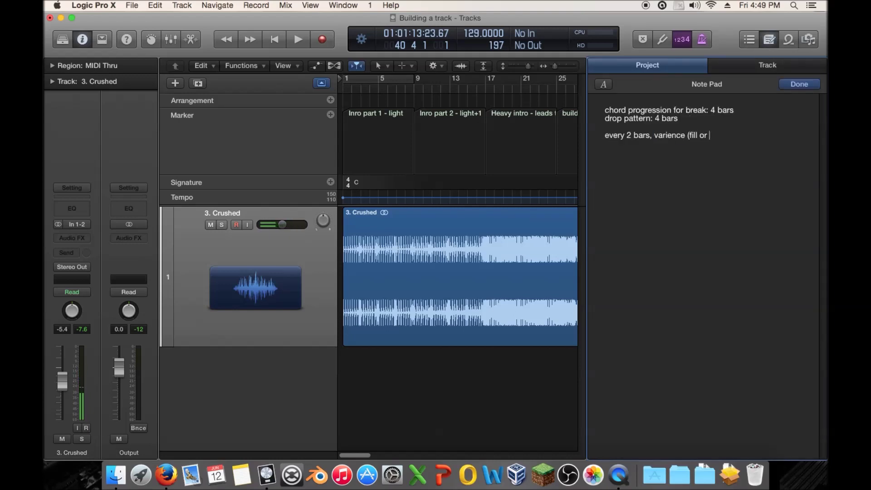
type(" or")
key("BackSpace")
key("BackSpace")
key("BackSpace")
type(", blank")
type(", etc)")
left_click(726, 137)
type("change,")
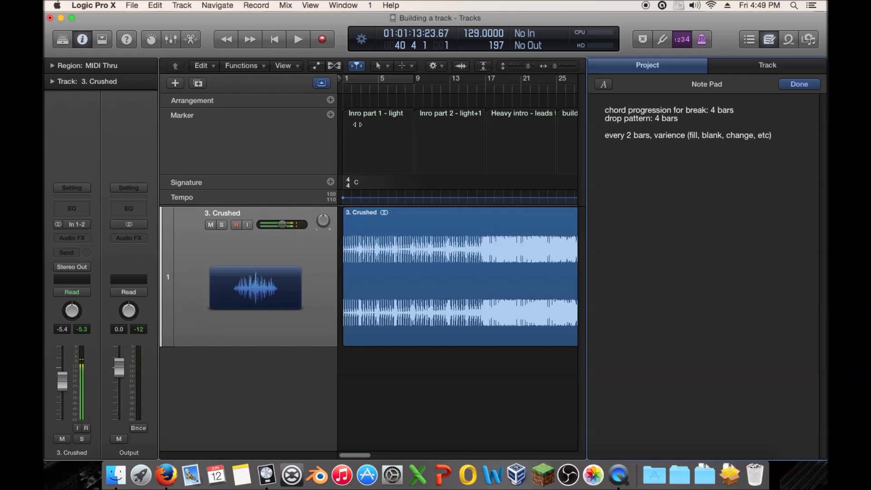
Step: Play short passages of the light intro around bars 2 and 9 to hear the variation at the phrase ends
double_click(359, 90)
left_click(355, 90)
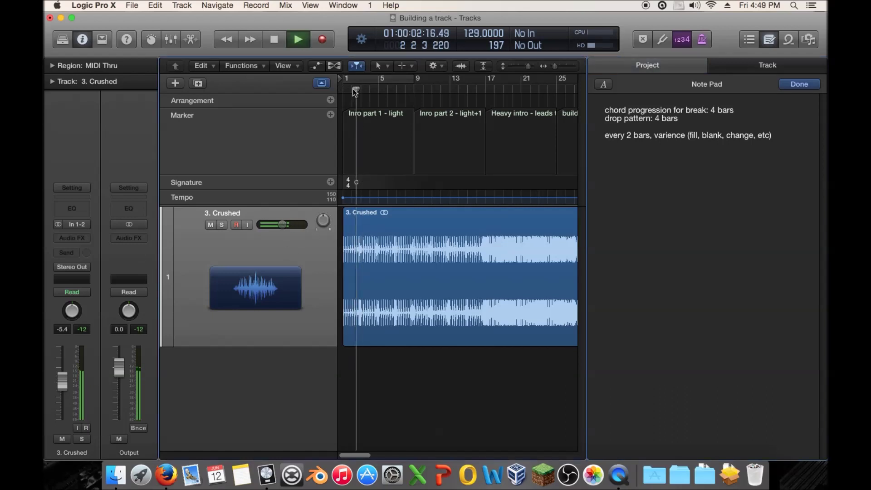
key("space")
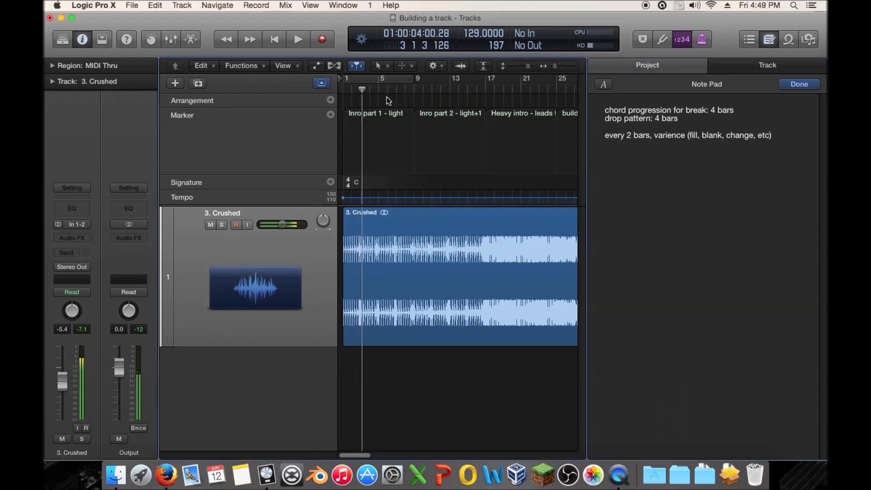
scroll(456, 229, "right", 5)
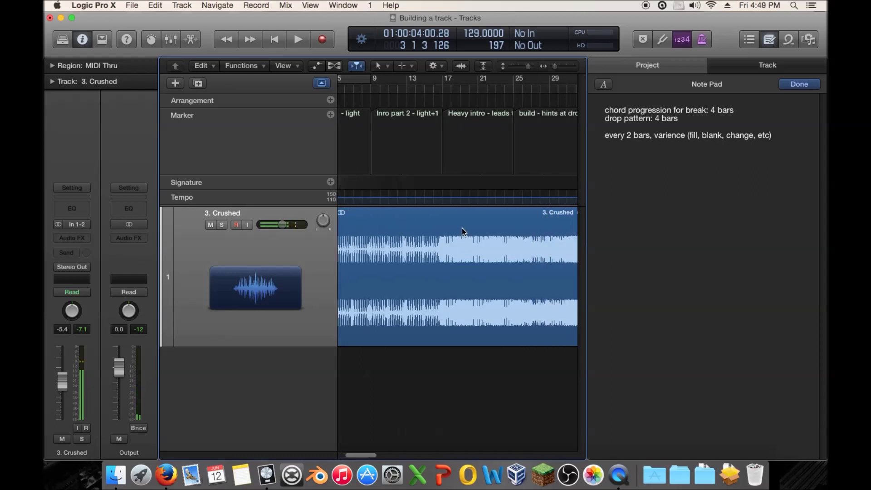
left_click(441, 88)
left_click_drag(443, 89, 405, 91)
key("space")
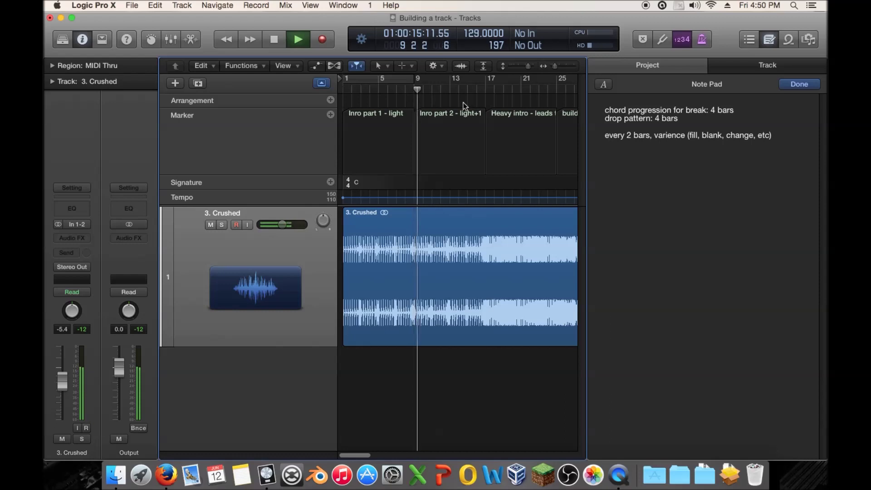
key("space")
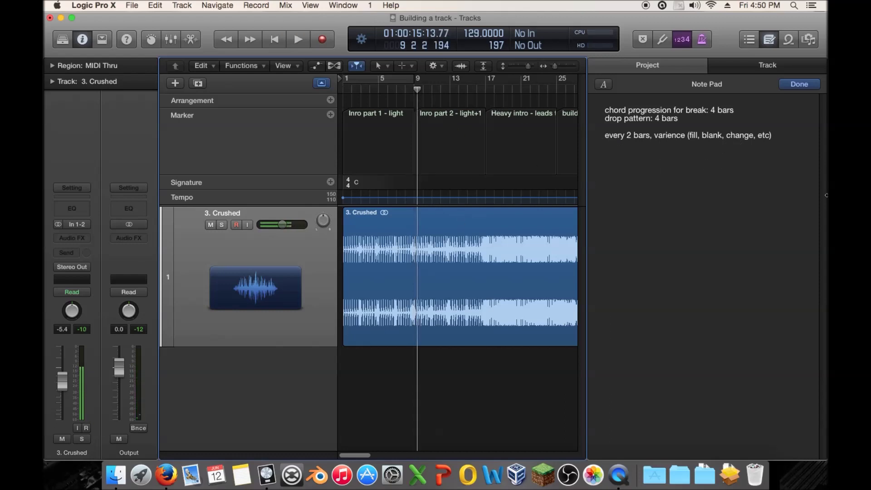
Step: Insert "end of" before "every 2 bars, varience" in the note pad's last line
left_click_drag(604, 136, 780, 135)
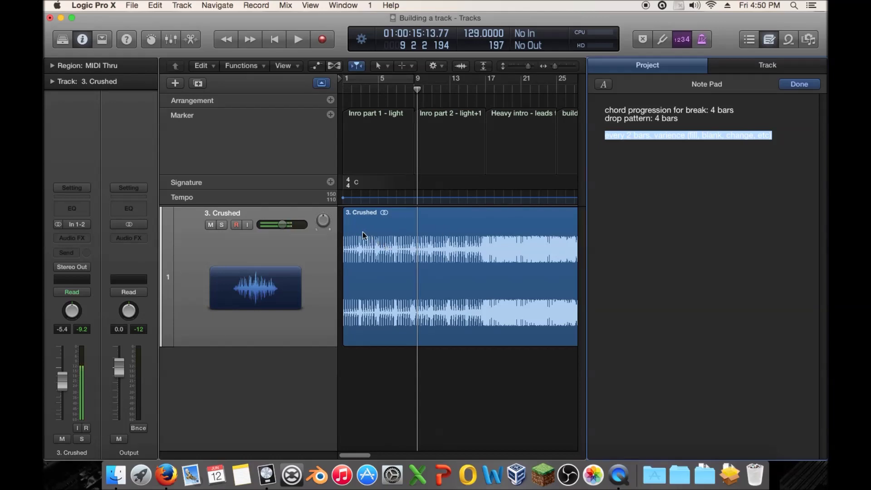
left_click(627, 135)
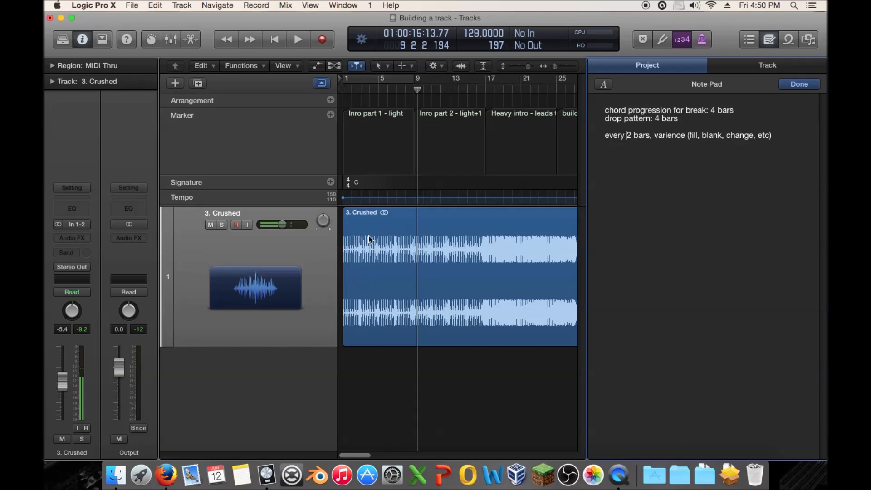
left_click(605, 135)
type("end of")
left_click(799, 232)
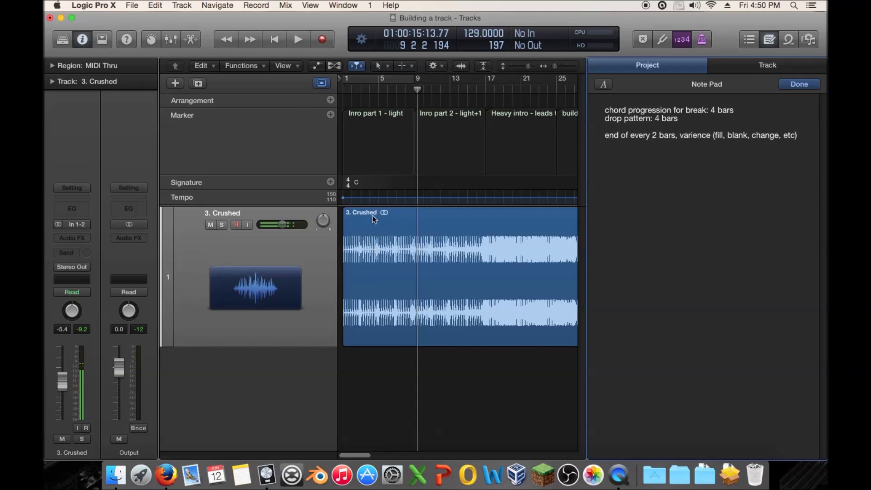
Step: Return the playhead to bar 1, fit the whole track in view and hide the project's notes
key("Return")
mouse_move(370, 102)
left_mouse_down()
mouse_move(352, 111)
mouse_move(521, 116)
mouse_move(268, 119)
left_mouse_up()
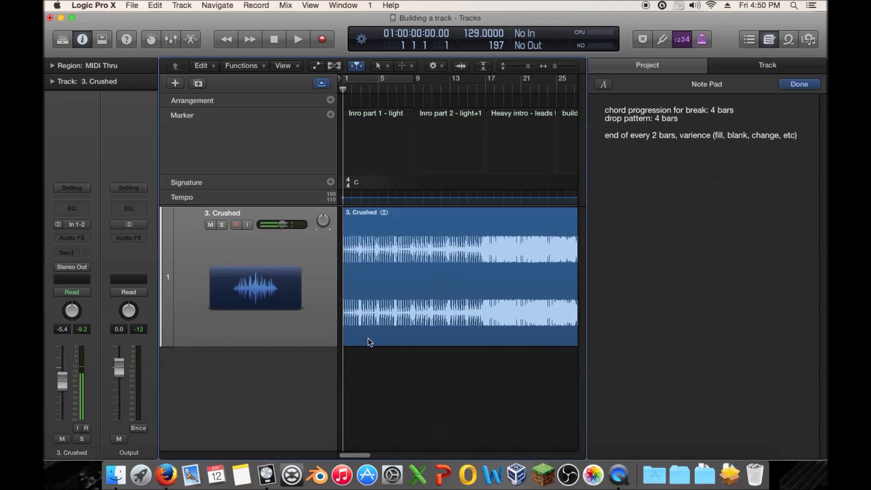
scroll(369, 338, "right", 15)
left_click_drag(557, 67, 551, 66)
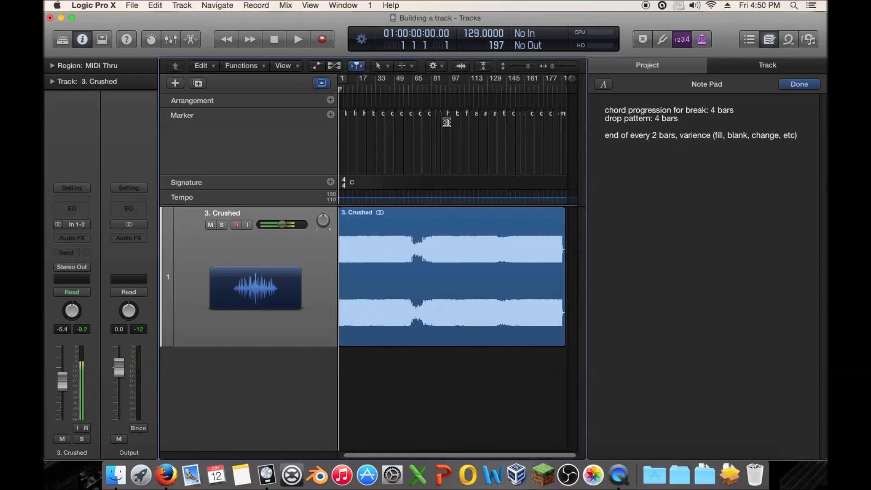
left_click(769, 40)
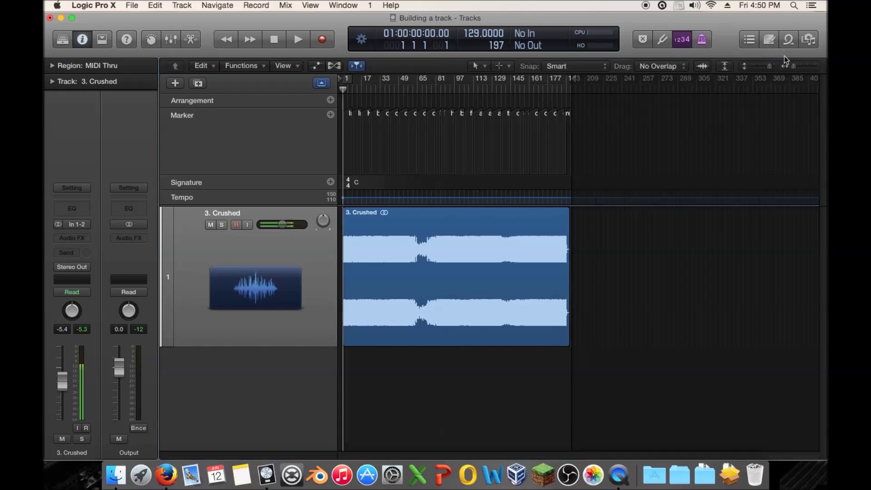
Step: Examine the closing sections from bar 169 onward, selecting the "drop minus main synth" and "continue, minus sub" markers in turn
left_click_drag(795, 67, 802, 66)
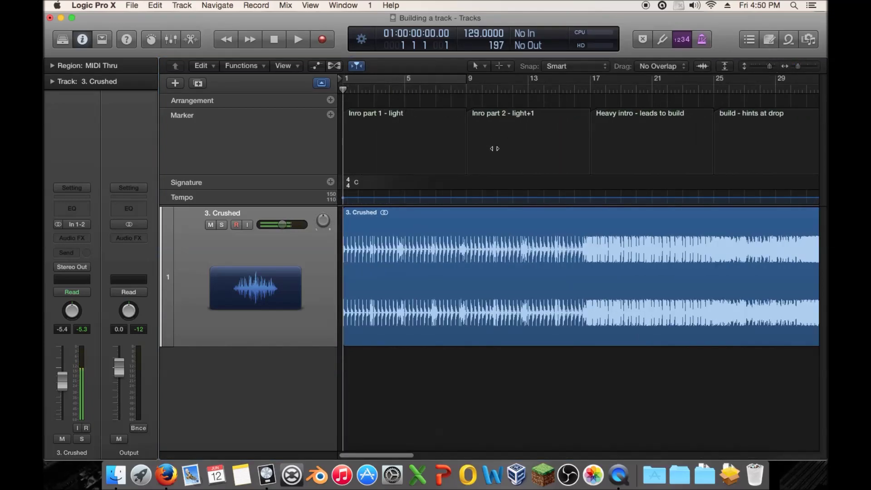
scroll(407, 148, "right", 20)
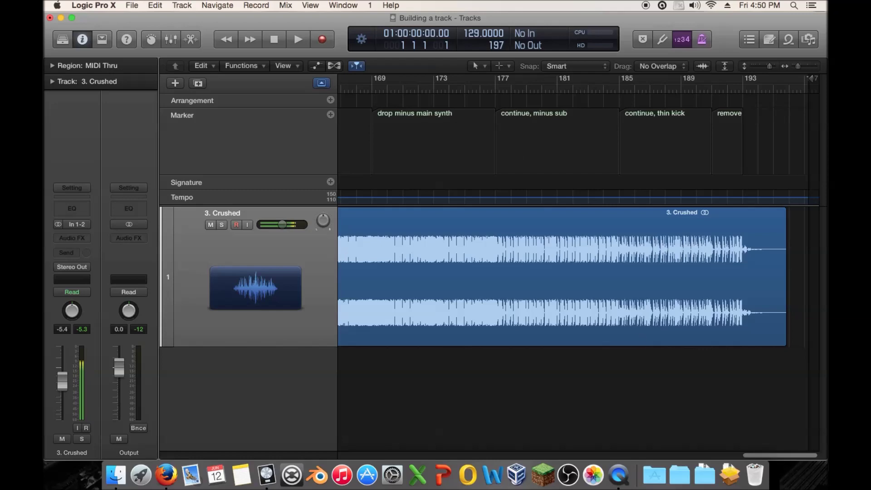
mouse_move(802, 454)
left_mouse_down()
mouse_move(372, 453)
mouse_move(813, 455)
left_mouse_up()
left_click(443, 136)
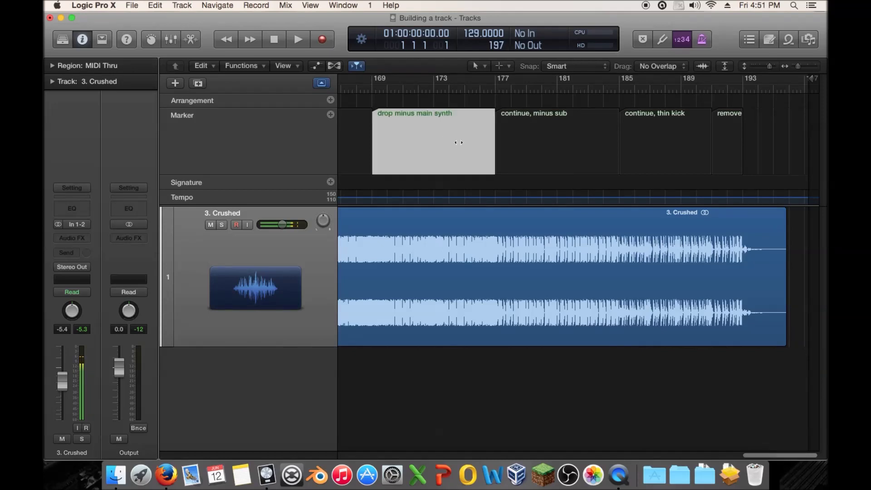
left_click(548, 156)
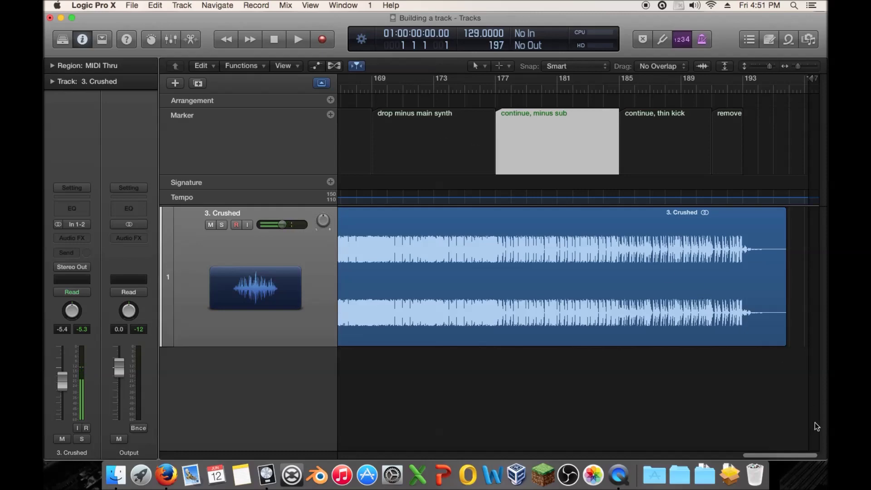
left_click_drag(815, 455, 368, 376)
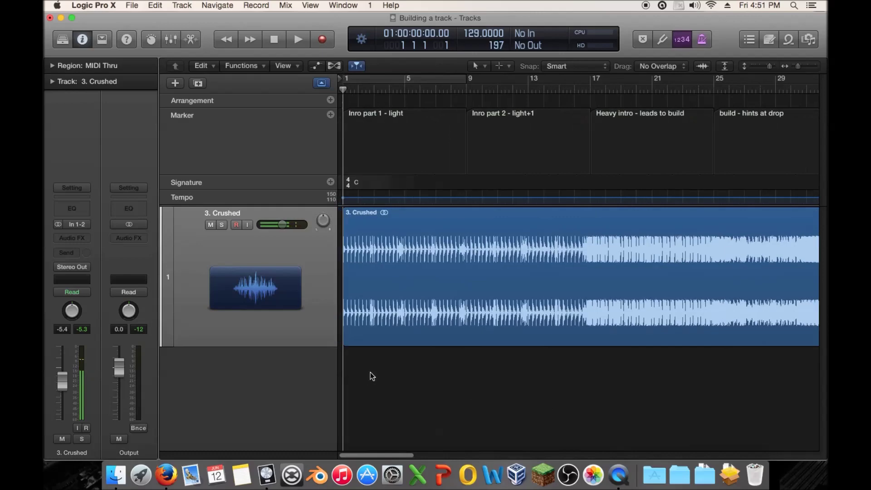
Step: Reopen the project's note pad, start a new entry two lines below the last note and fit the whole track in view
left_click_drag(797, 66, 792, 70)
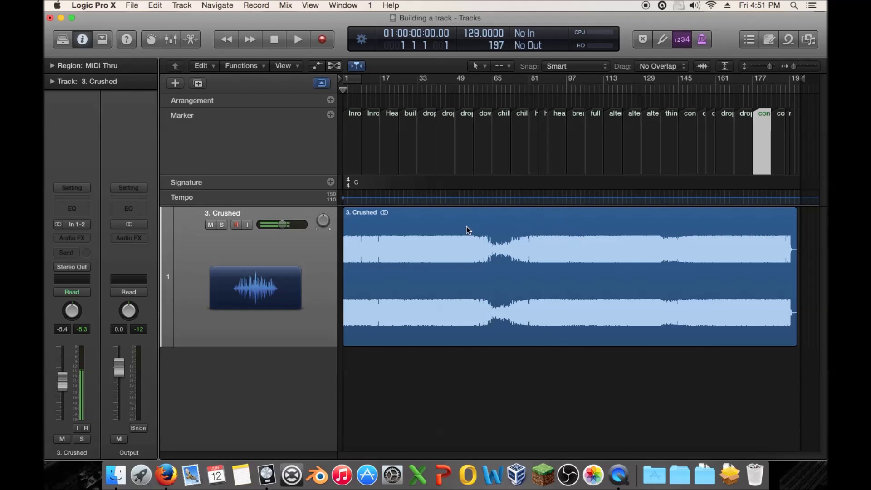
left_click(810, 39)
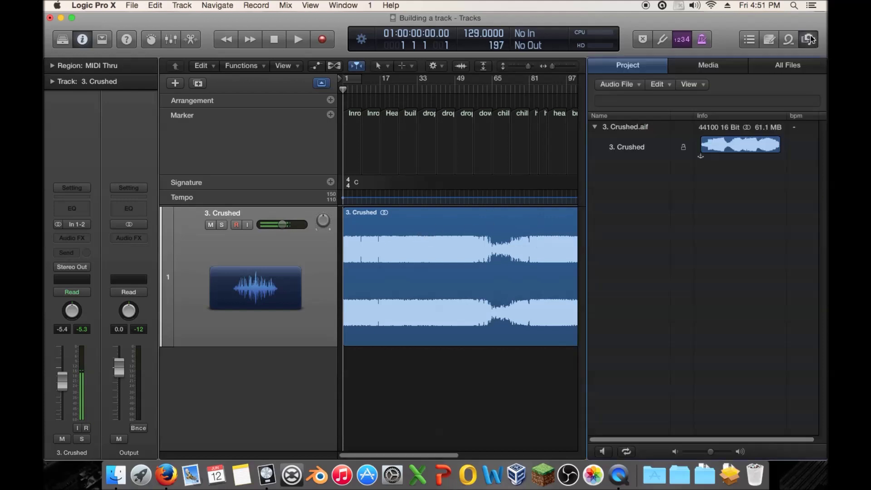
left_click(768, 41)
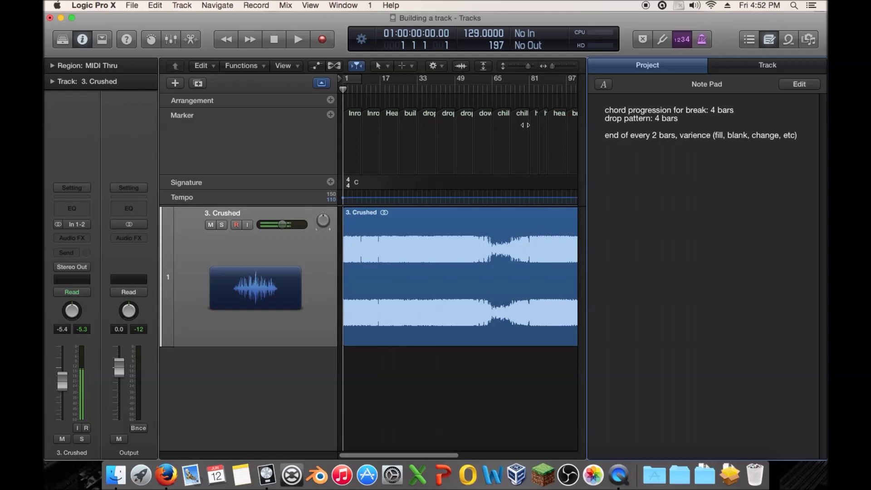
scroll(558, 130, "right", 4)
scroll(399, 145, "left", 4)
left_click(801, 146)
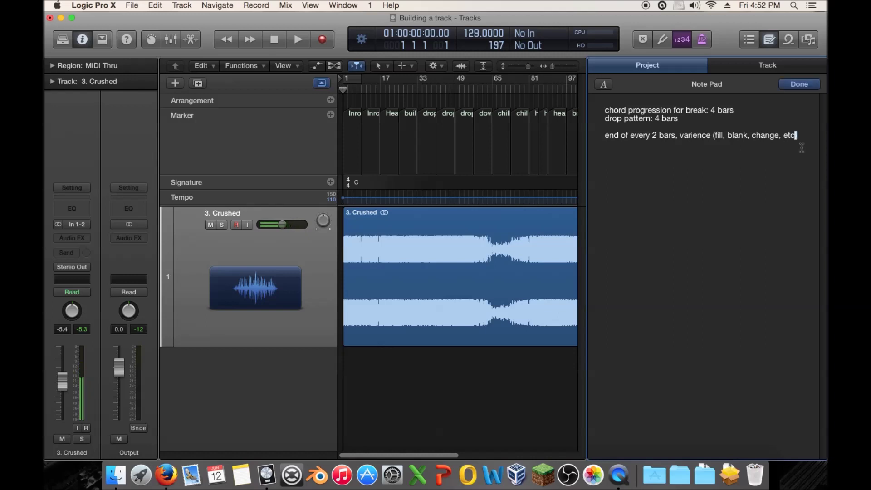
key("Return")
key("Return")
scroll(419, 454, "right", 3)
left_click_drag(431, 456, 405, 453)
left_click(551, 66)
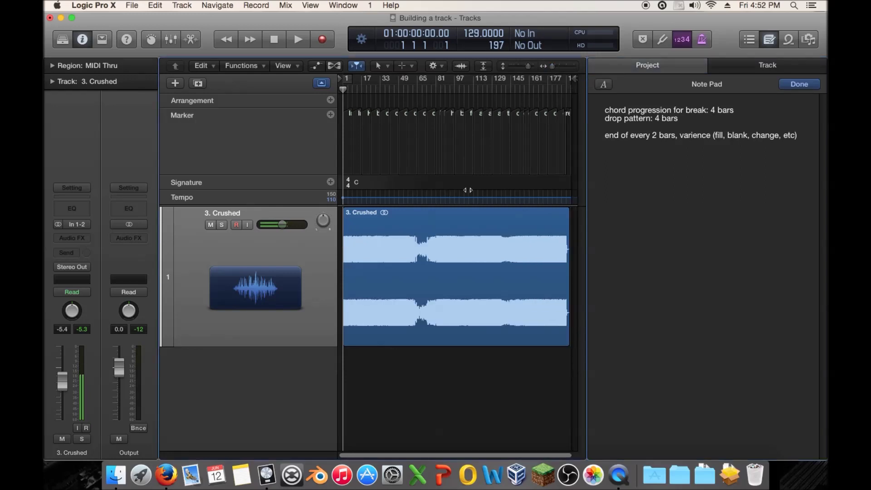